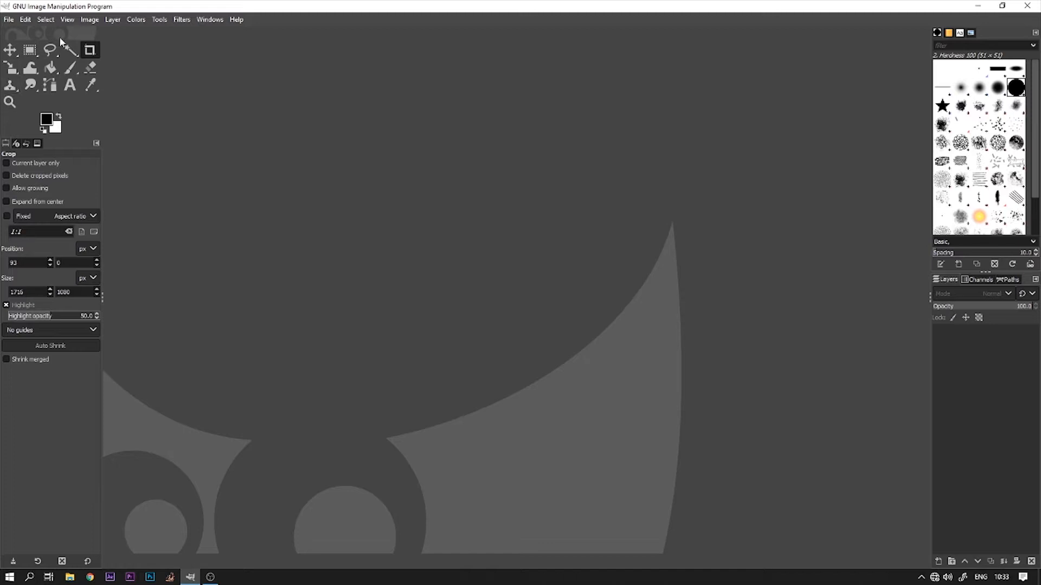
Step: Open the settings for a new image and look through the available size templates without choosing one
click(10, 22)
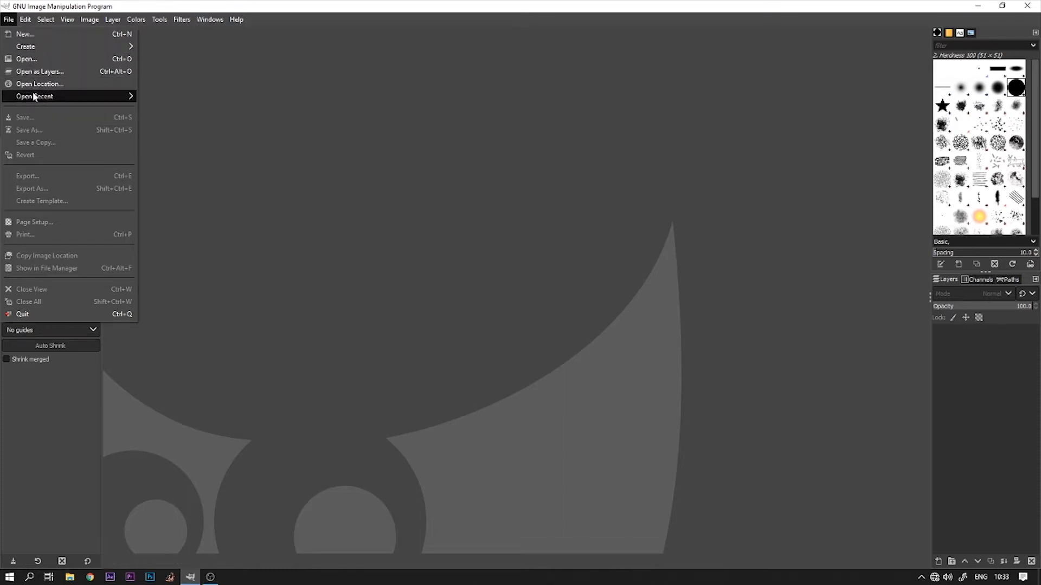
key(Escape)
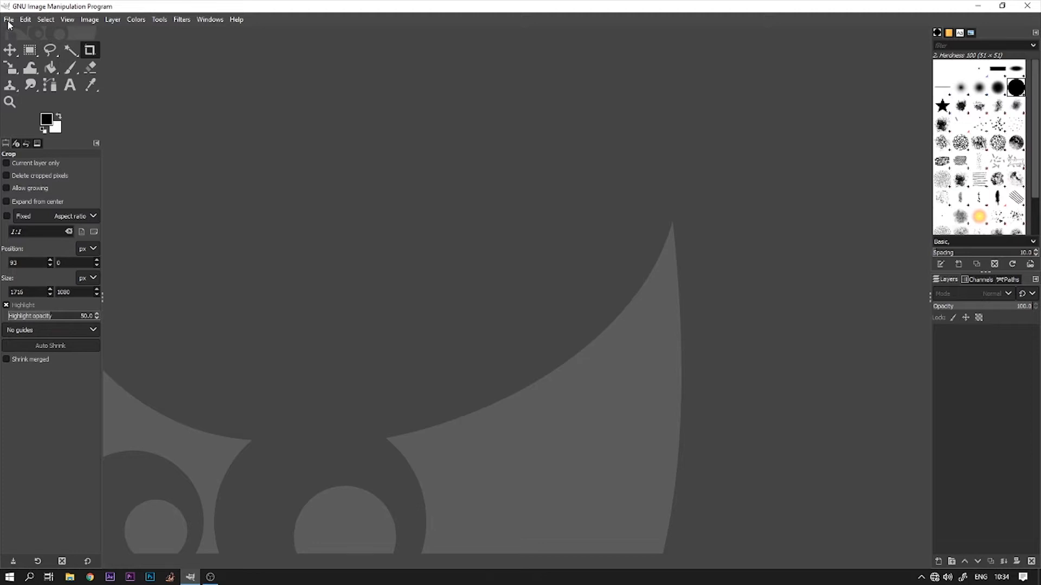
click(9, 22)
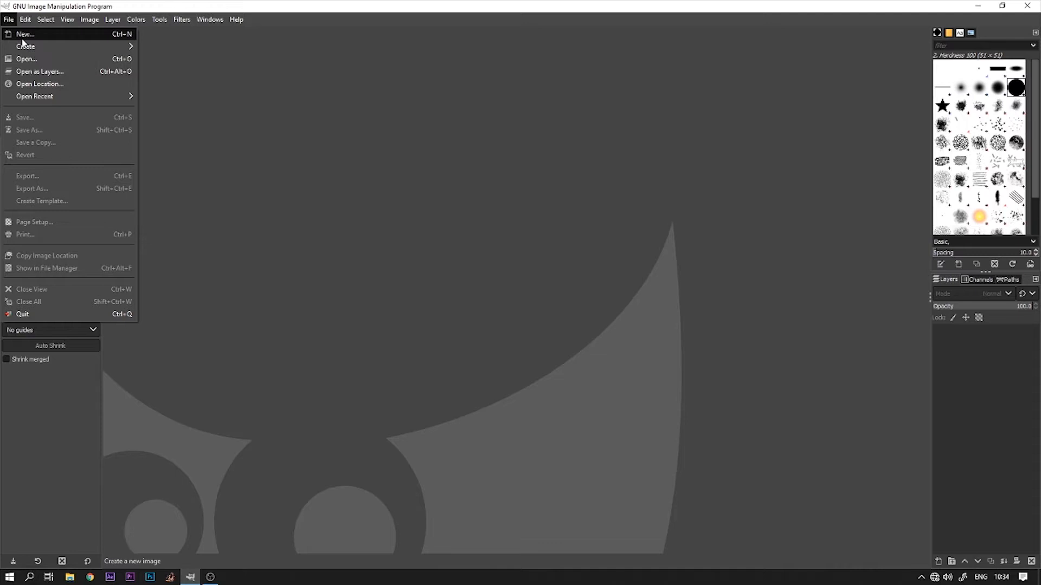
click(22, 38)
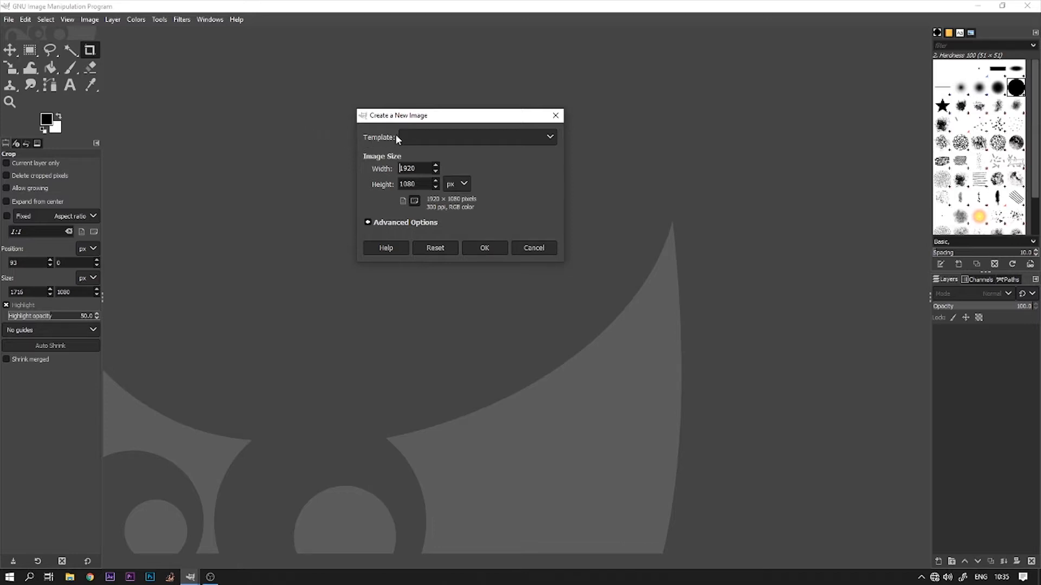
click(415, 137)
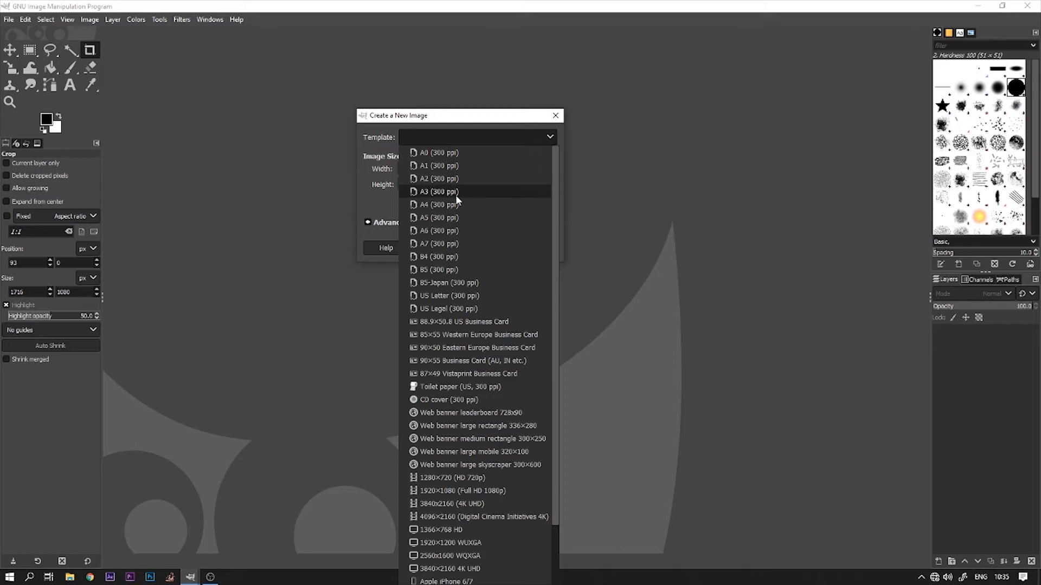
scroll(476, 429, down, 3)
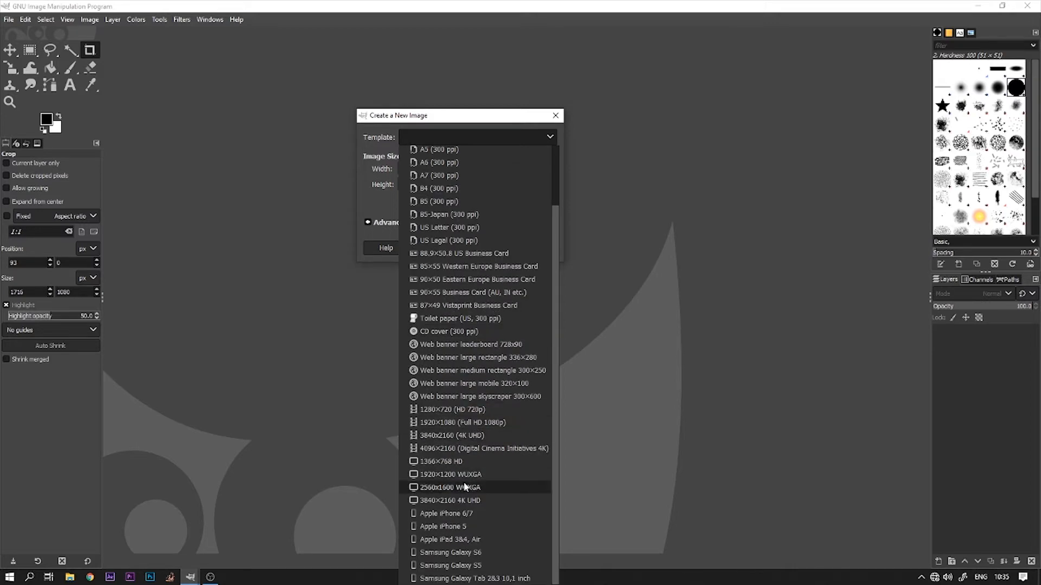
scroll(464, 485, up, 3)
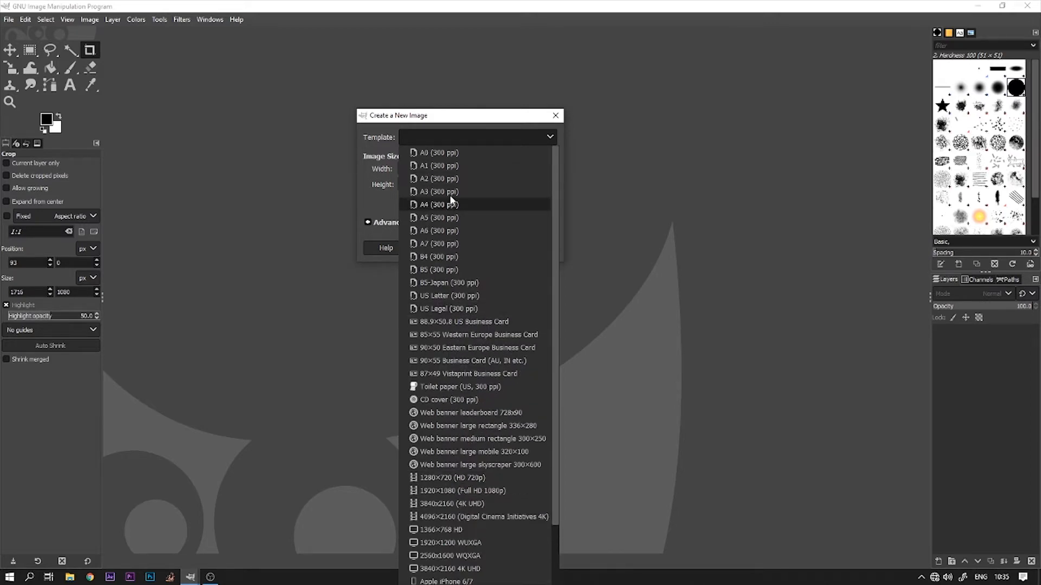
click(462, 135)
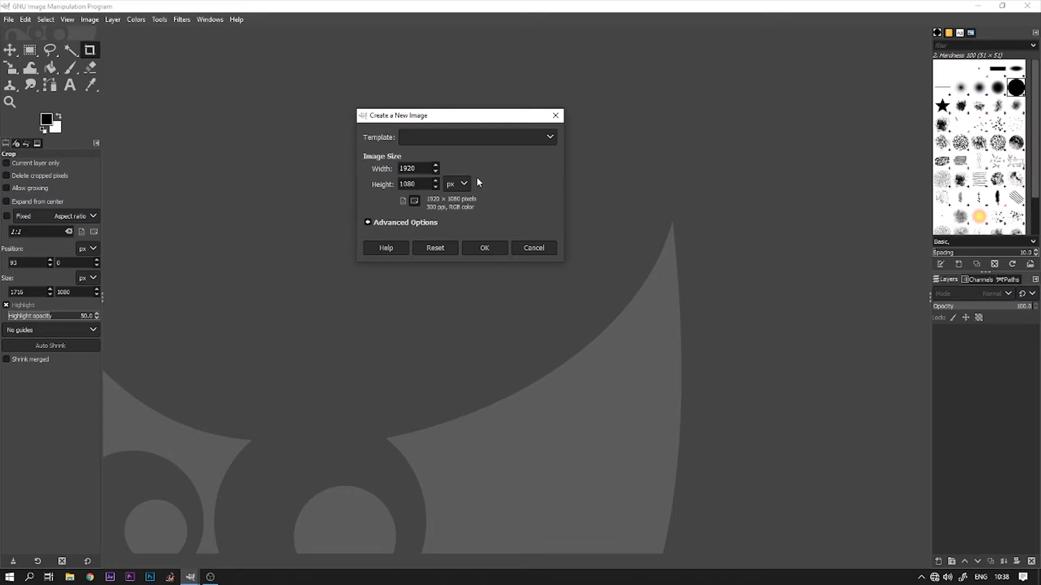
Step: Review the size units and create a new landscape image of 1920 × 1080 pixels
click(465, 185)
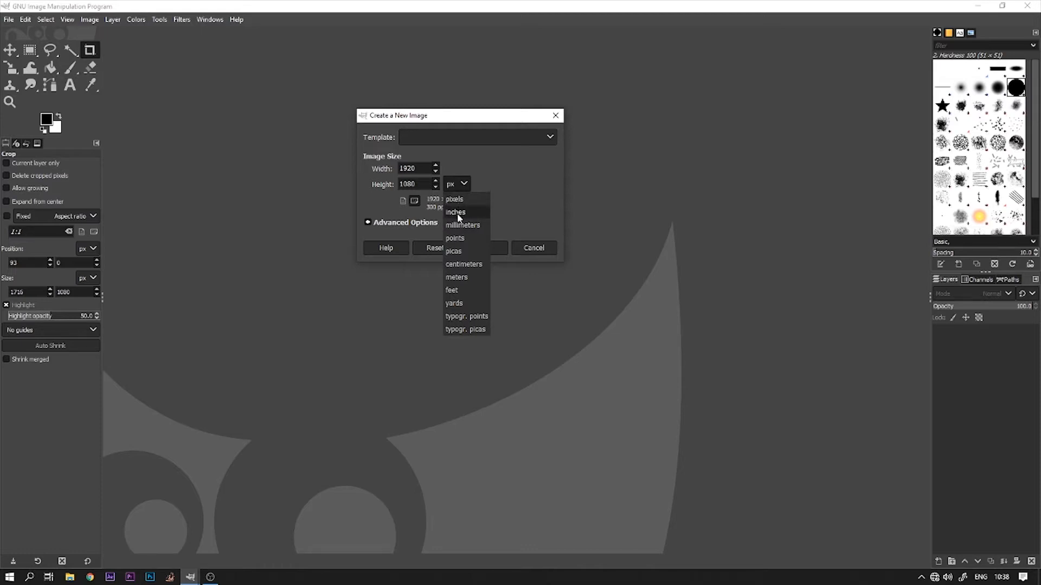
click(466, 183)
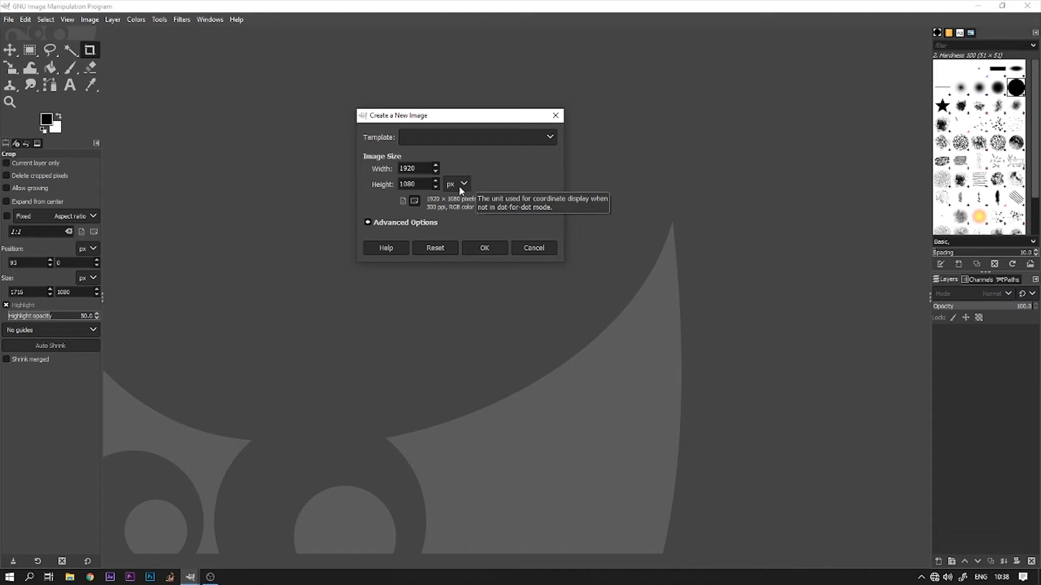
click(402, 203)
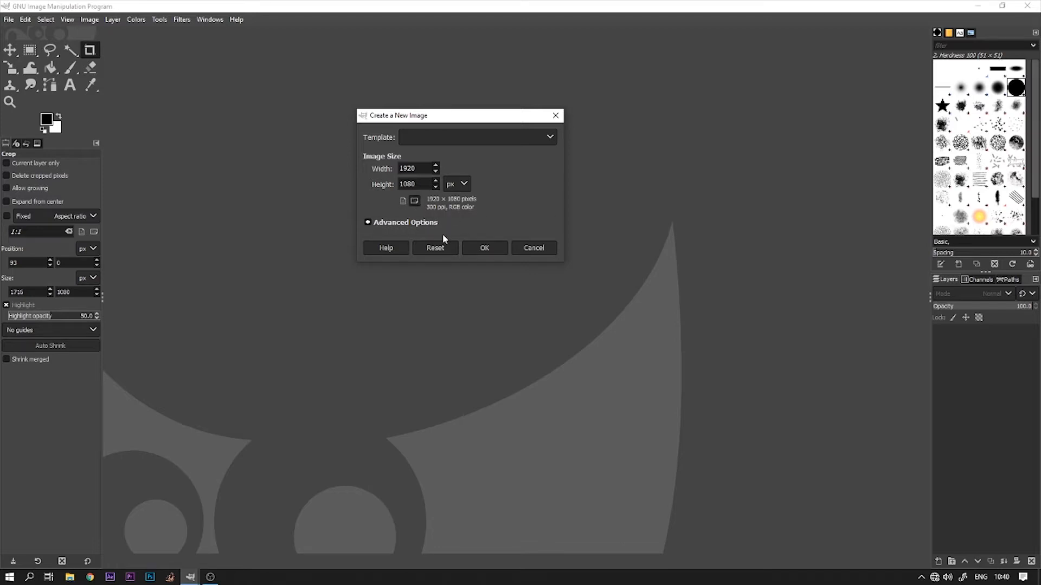
click(488, 249)
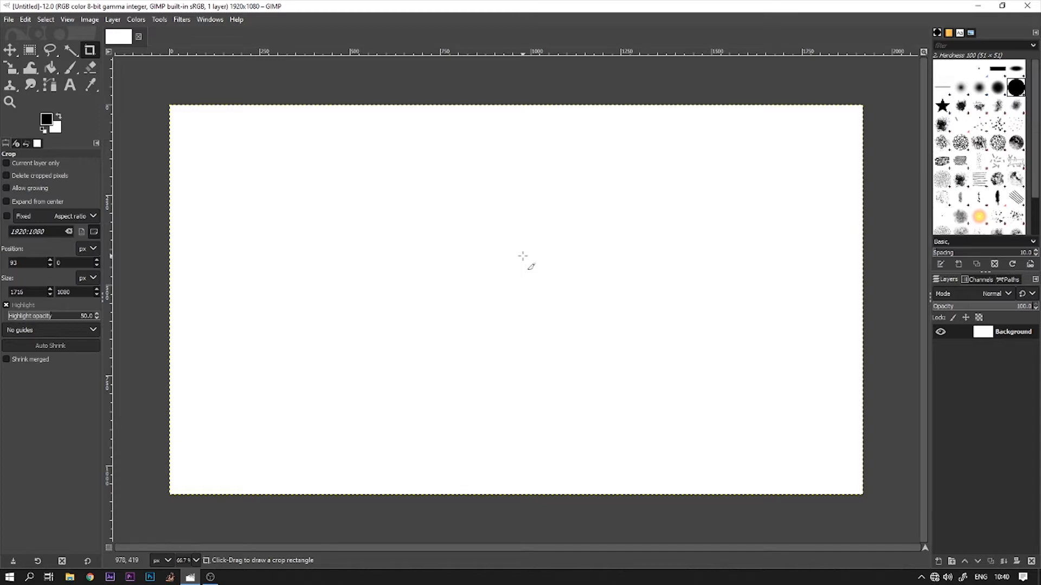
Step: Save the blank image in the Documents folder under the name gimp_seminar
click(11, 20)
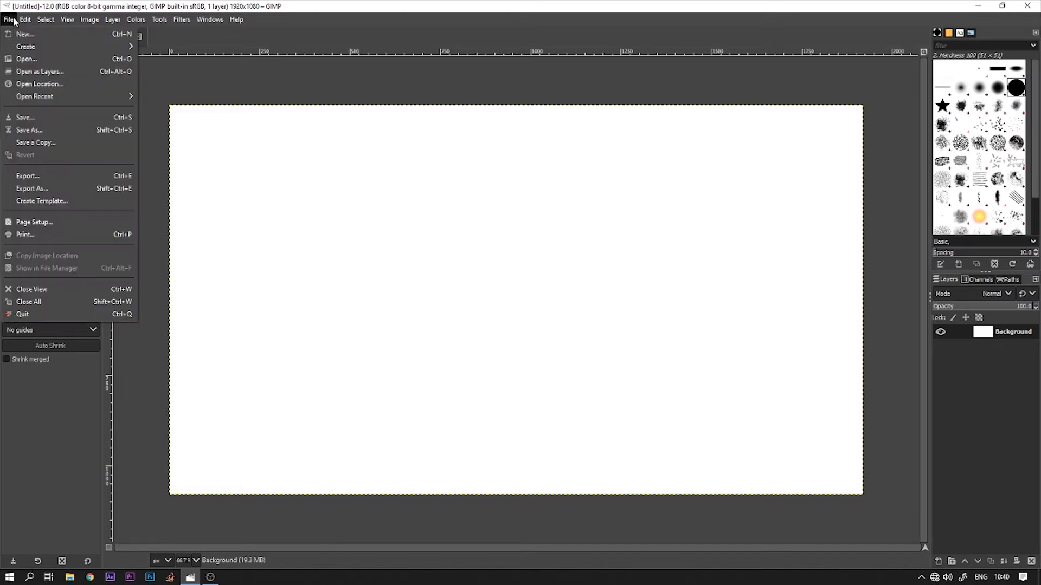
click(54, 131)
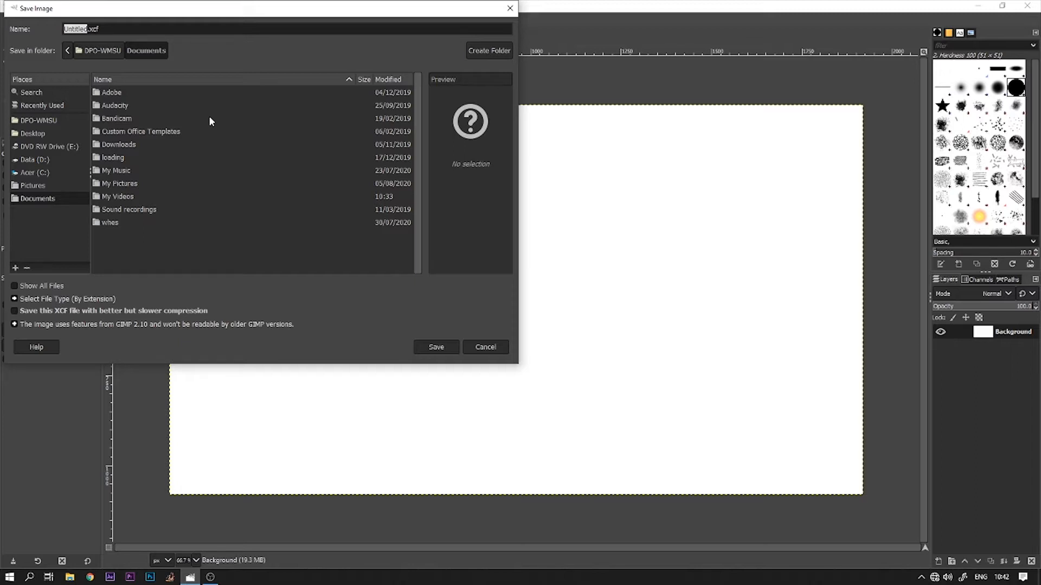
text(gimp_seminar)
click(436, 347)
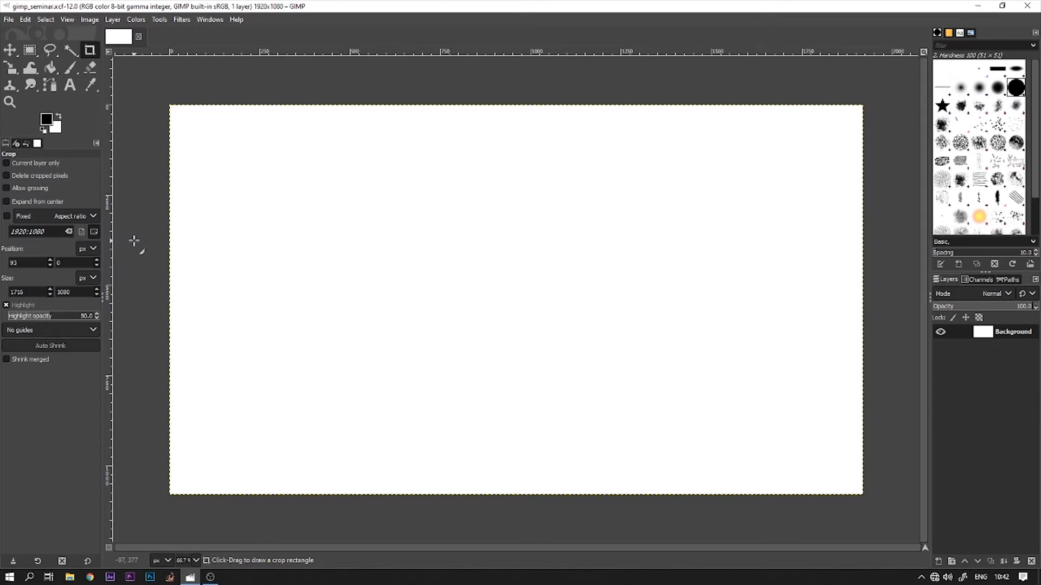
Step: Set the foreground colour to the blue 11abc0 and flood the whole white canvas with it using Bucket Fill
click(51, 68)
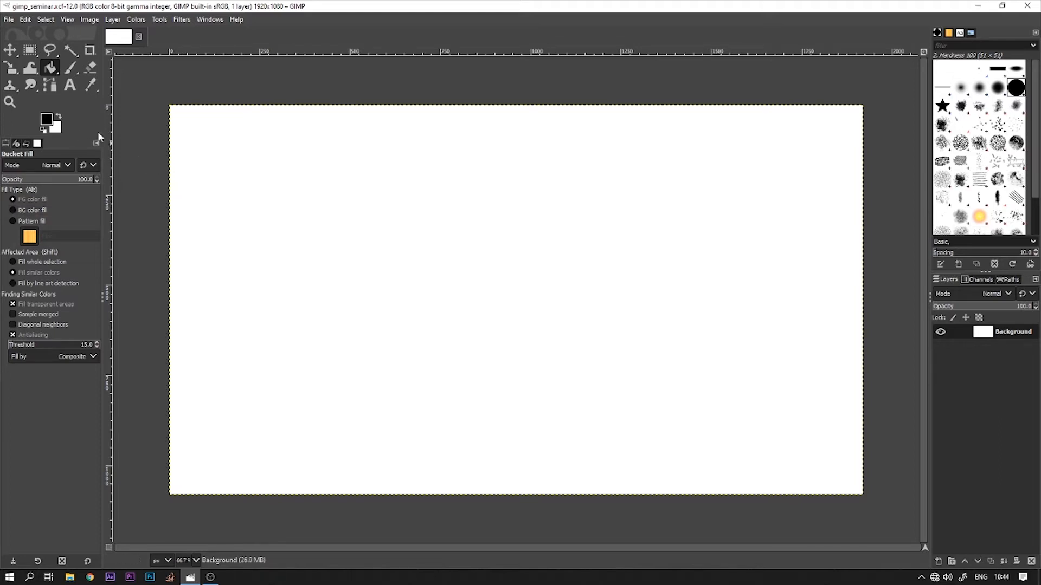
click(49, 122)
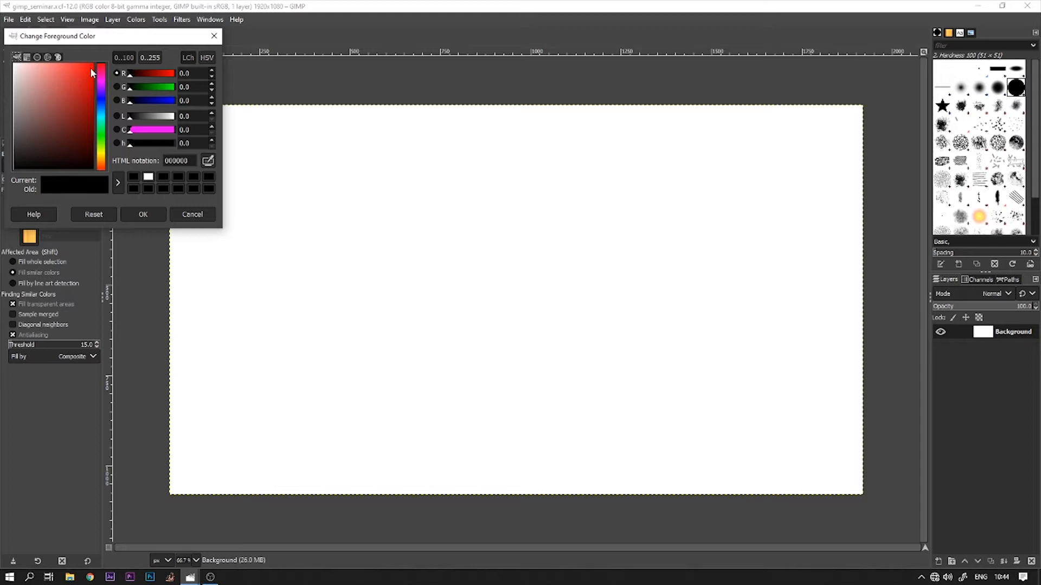
click(90, 67)
click(102, 103)
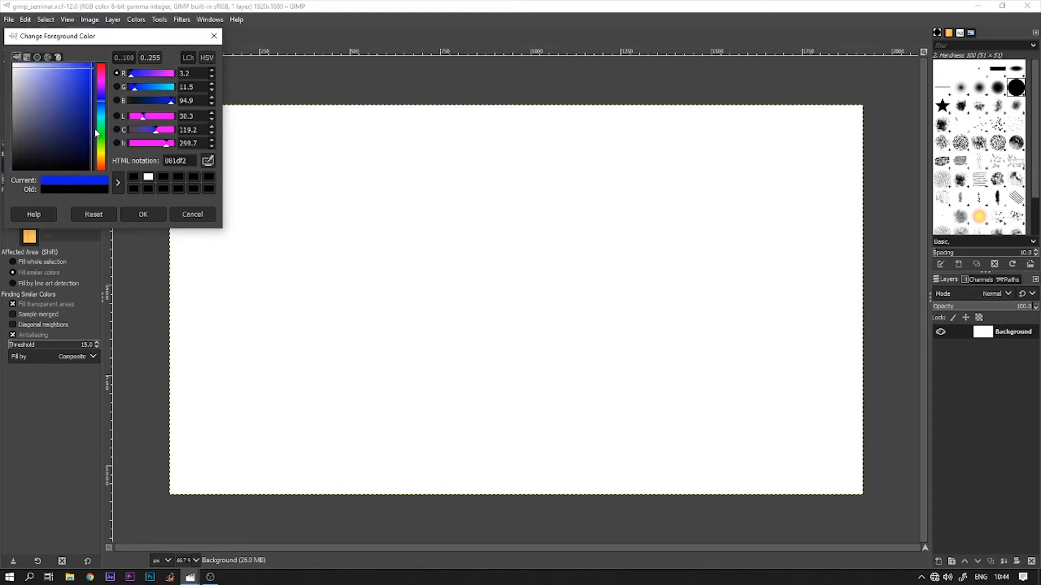
click(101, 130)
click(101, 158)
click(103, 115)
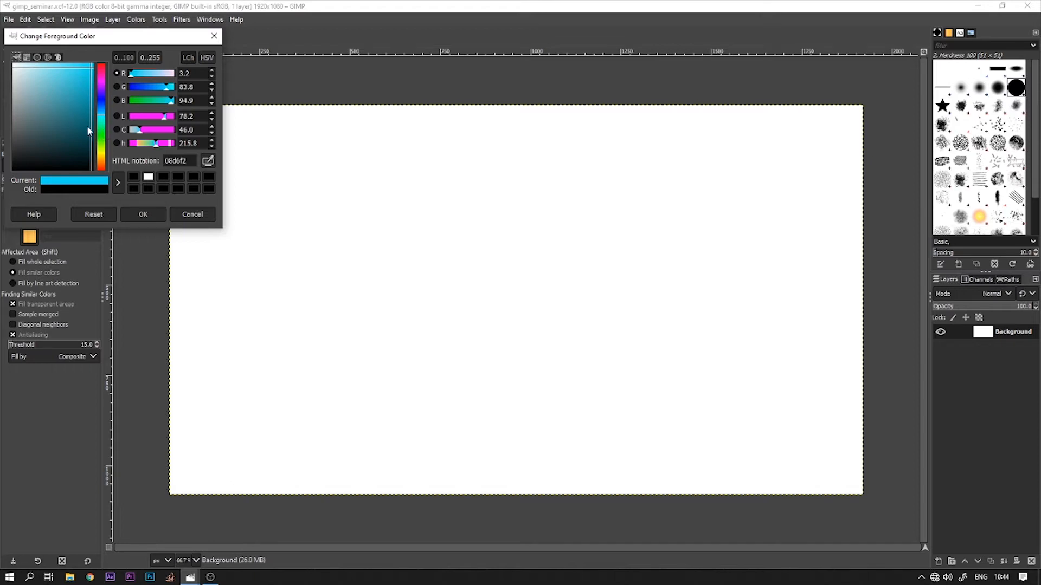
click(87, 89)
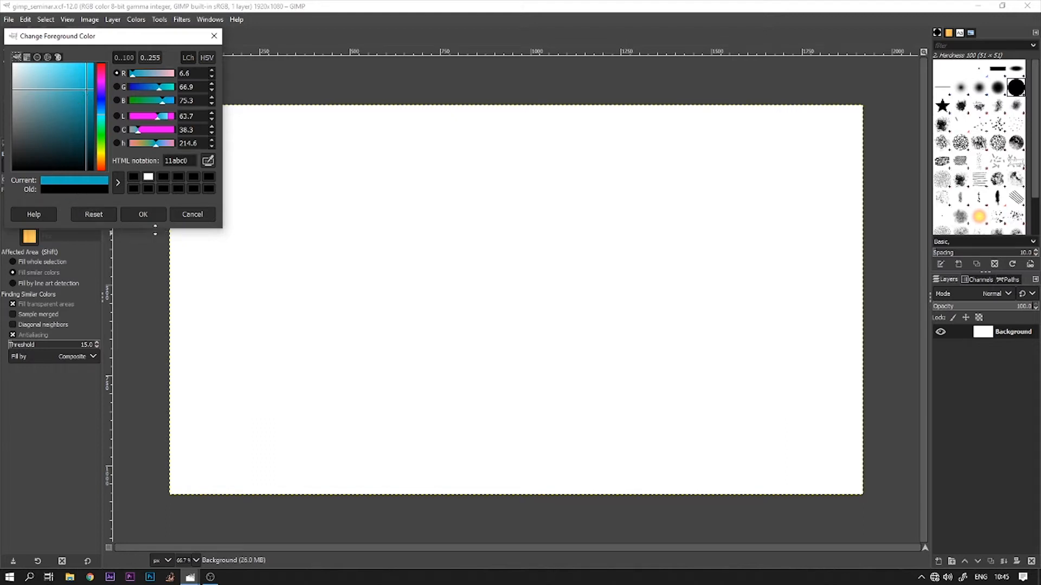
click(143, 216)
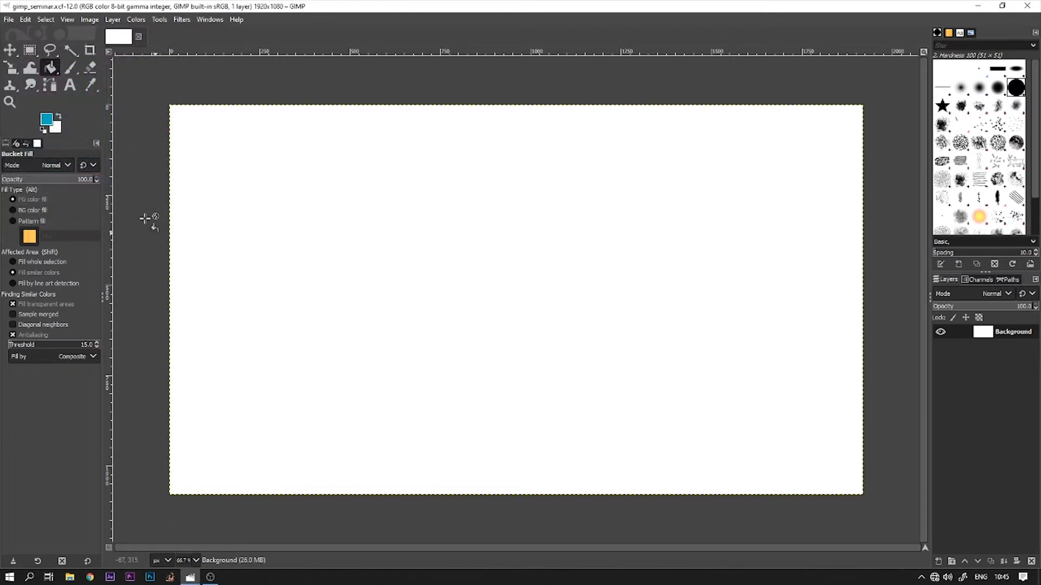
click(434, 216)
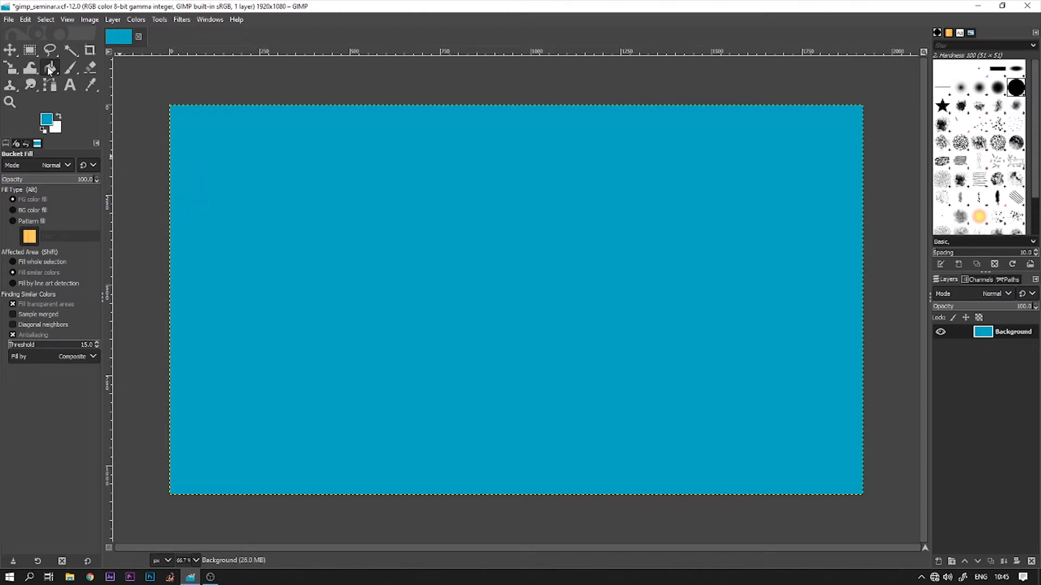
Step: Draw a linear foreground-to-background gradient diagonally from the canvas's lower-left corner to about X 1630, Y 242 px near its upper-right corner
mouse_move(49, 70)
drag(50, 68, 101, 88)
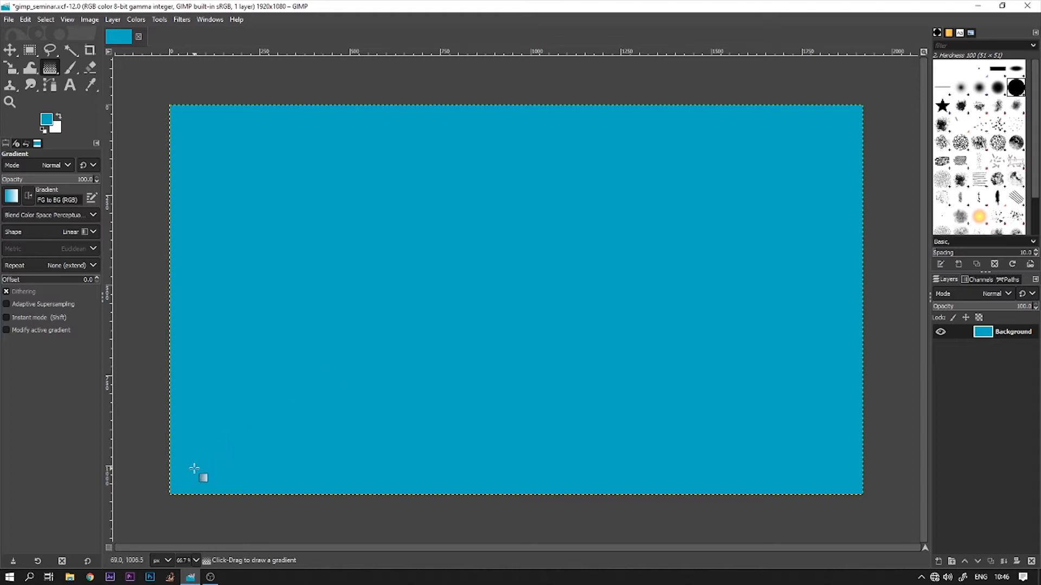
mouse_move(194, 468)
mouse_down()
mouse_move(465, 375)
mouse_move(644, 208)
mouse_move(758, 192)
mouse_up()
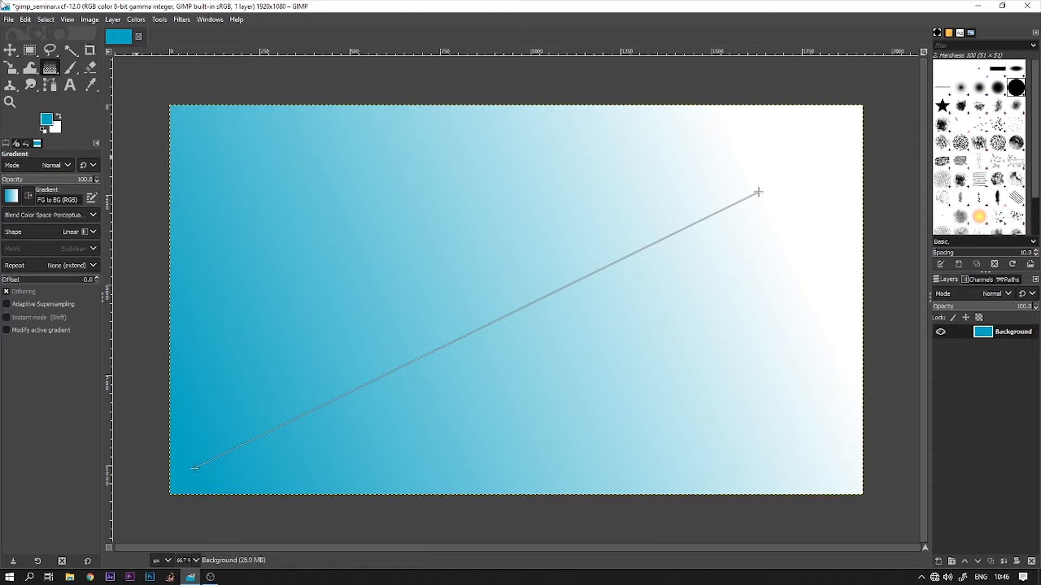
Step: Change the foreground colour to the pink e01b63 to recolour the start of the gradient
click(48, 120)
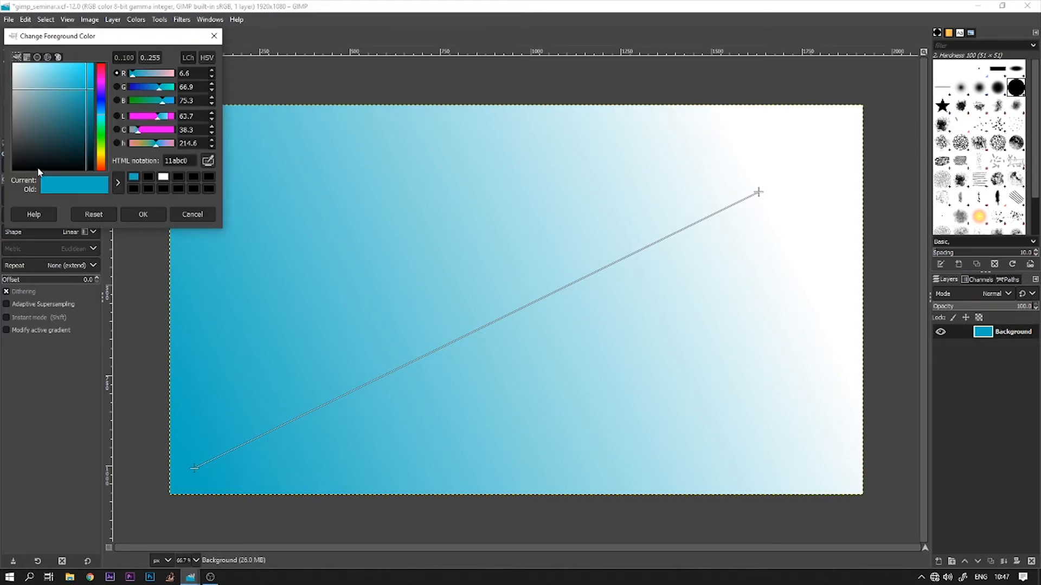
click(104, 75)
click(85, 80)
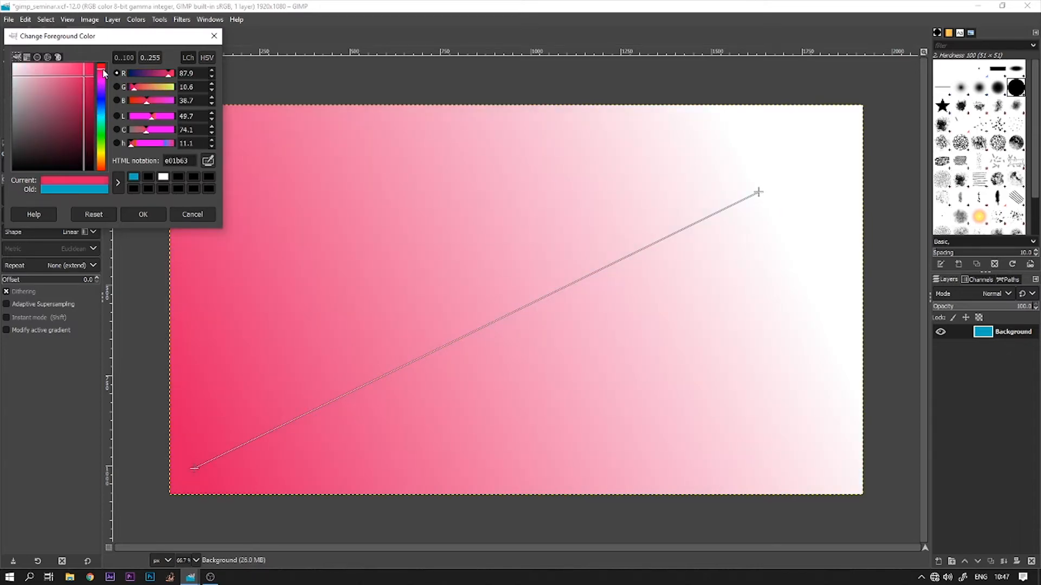
click(142, 215)
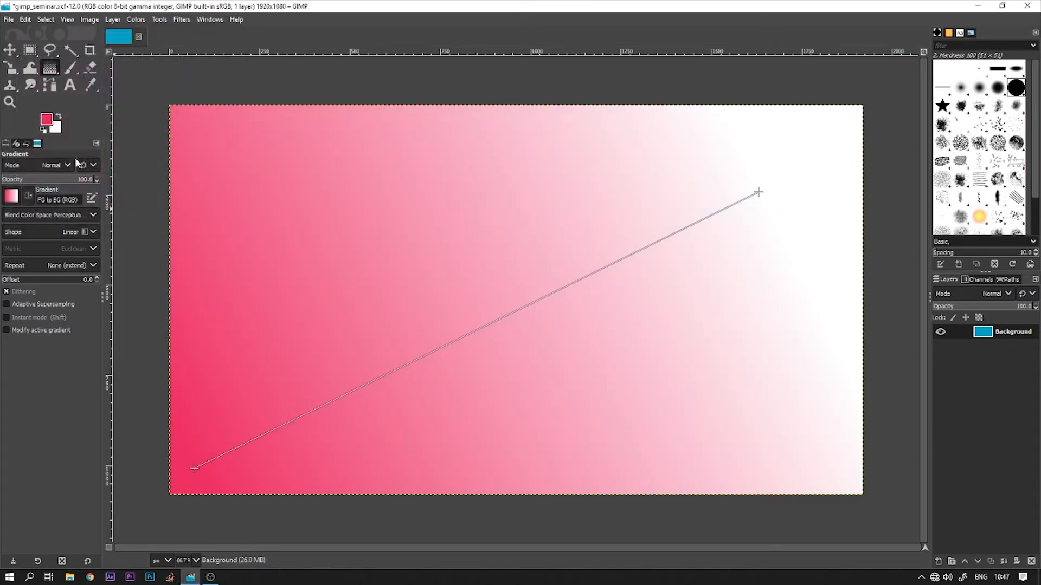
Step: Change the background colour to the yellow d1b90f to recolour the end of the gradient
click(56, 130)
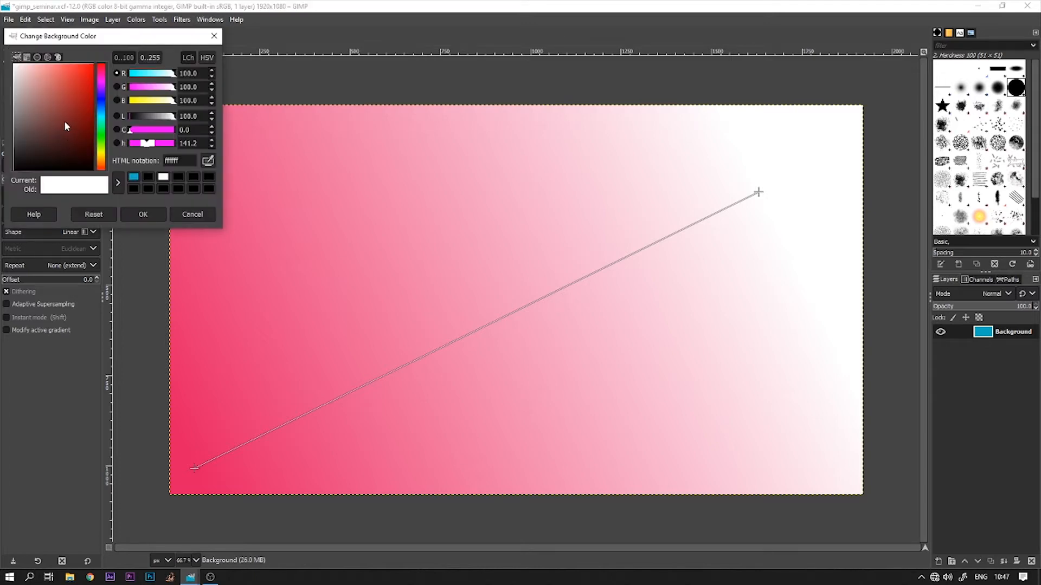
click(100, 156)
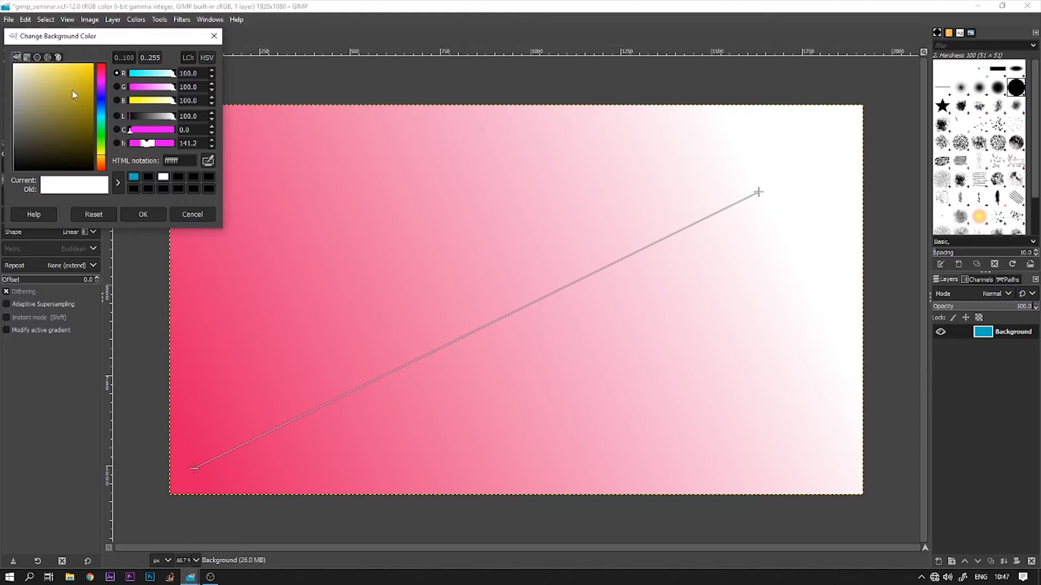
click(89, 84)
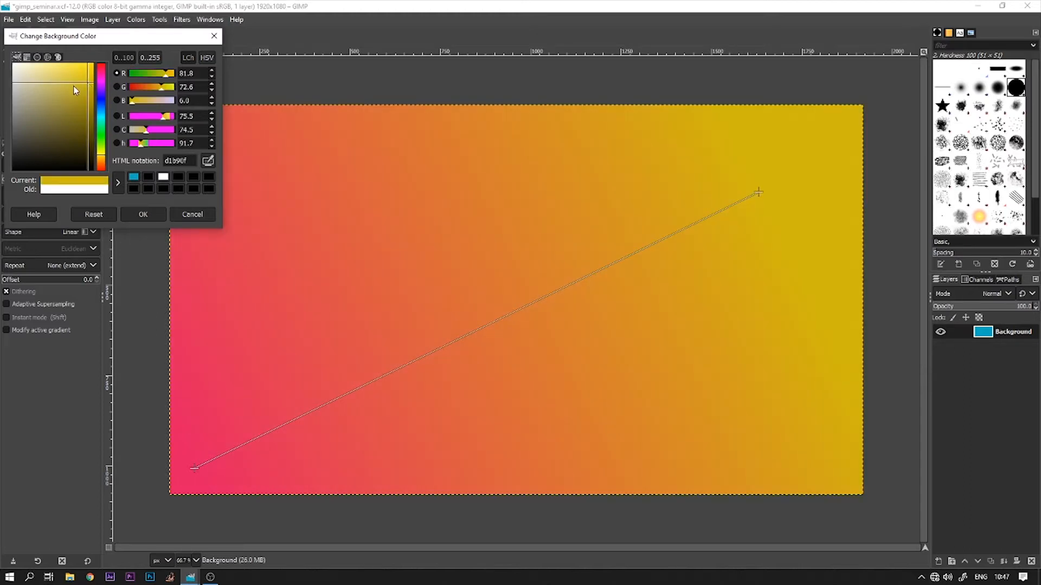
click(144, 214)
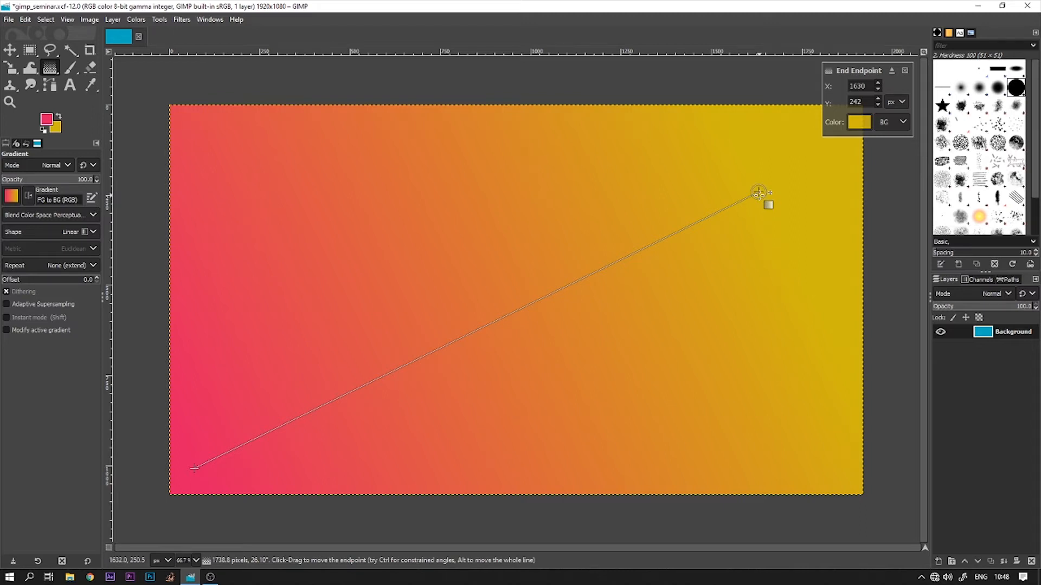
Step: Move the gradient's end point to about X 1851, Y 216 px and its start point to about X 165, Y 1052 px
drag(759, 193, 838, 183)
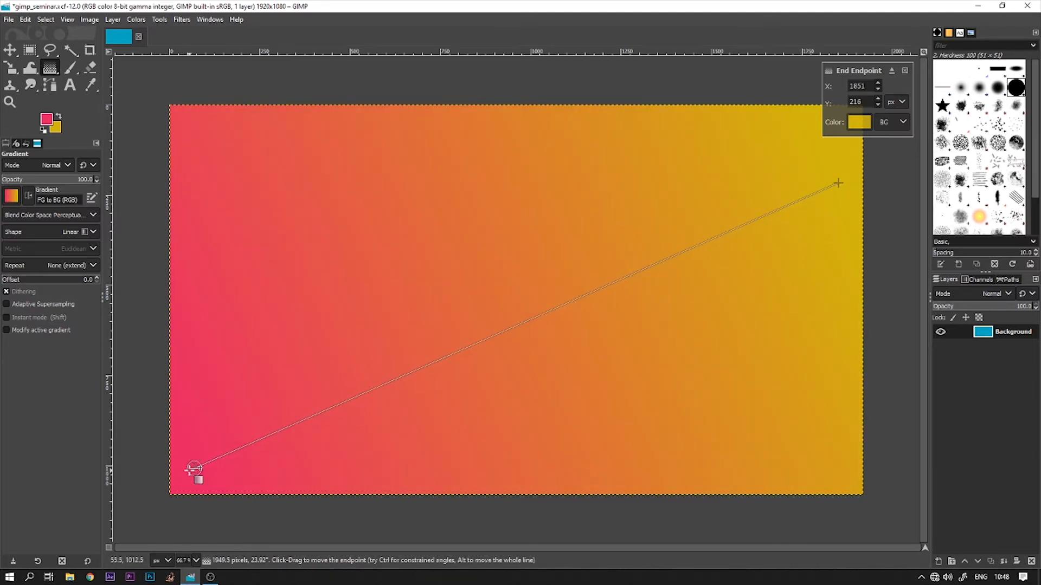
drag(193, 469, 229, 484)
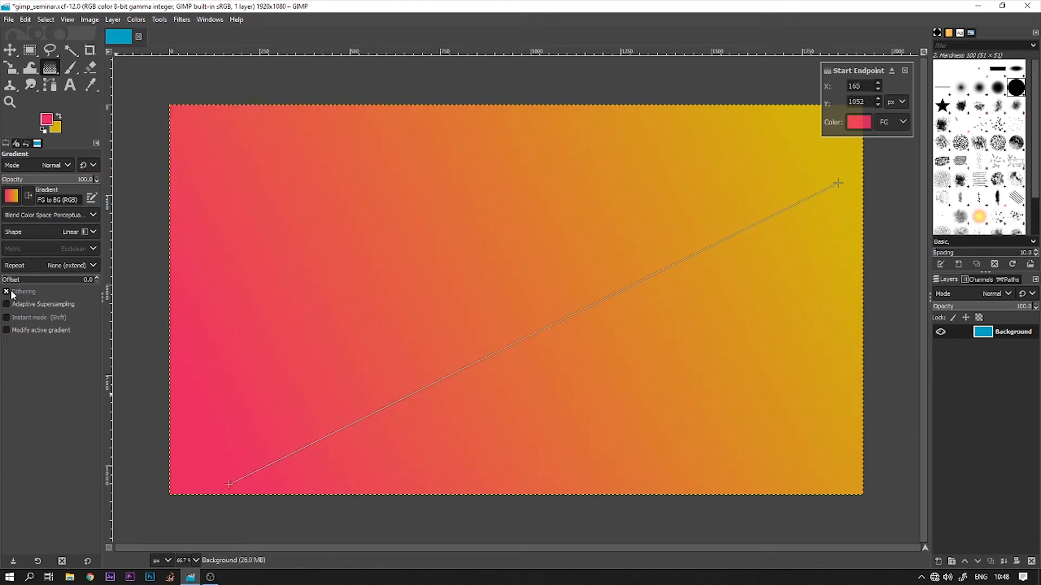
Step: Recolour the gradient by setting the foreground colour to the cyan 1bcee0 and the background colour to the near-white fefefe
click(46, 119)
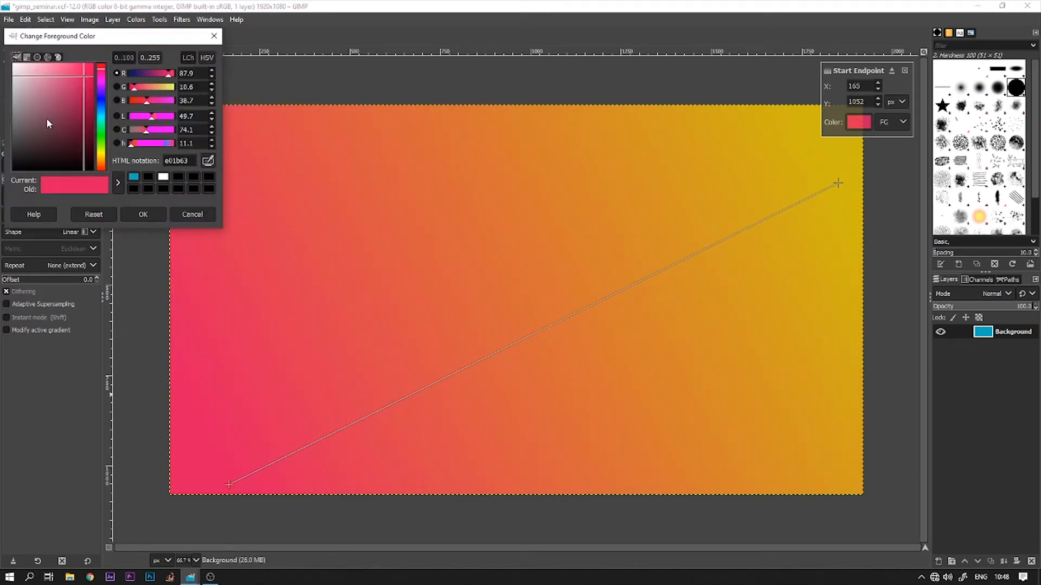
click(102, 118)
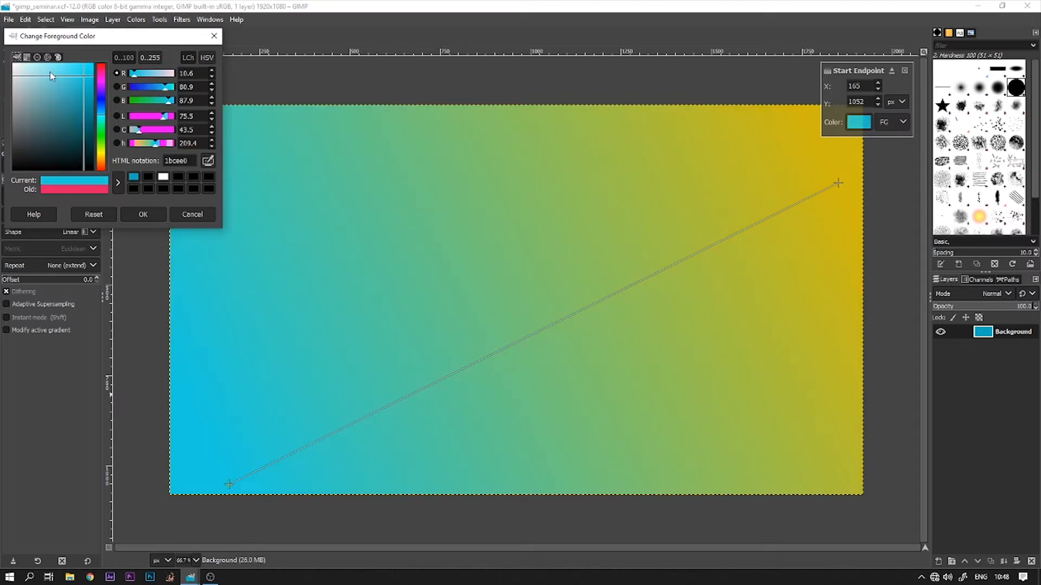
click(142, 217)
click(56, 126)
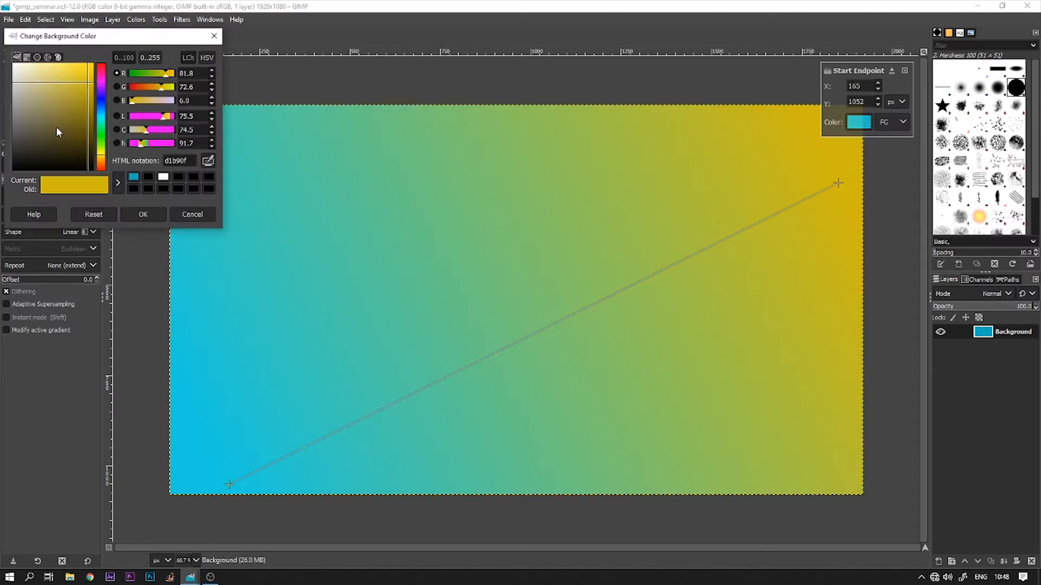
click(14, 65)
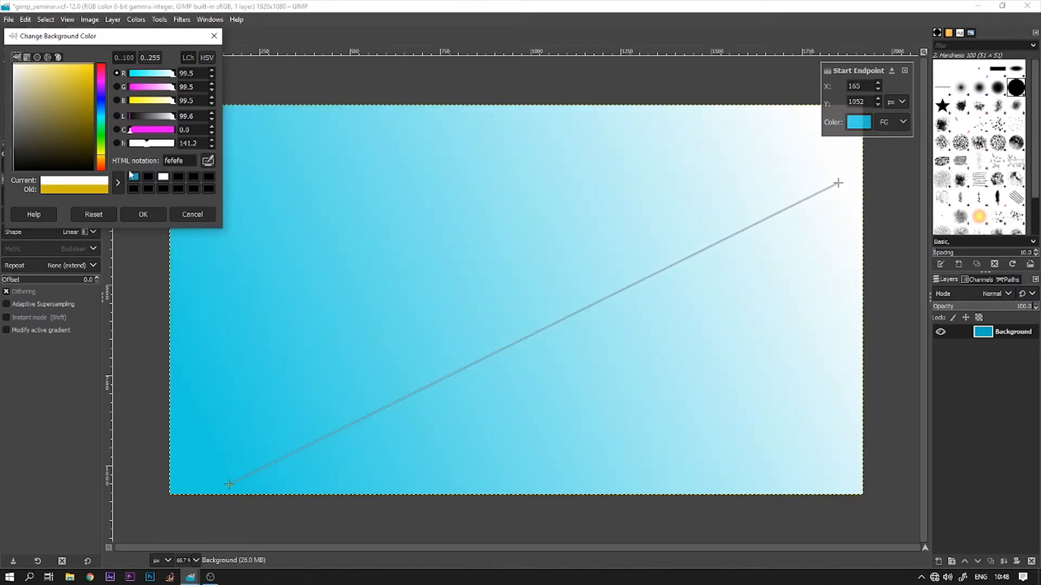
click(142, 214)
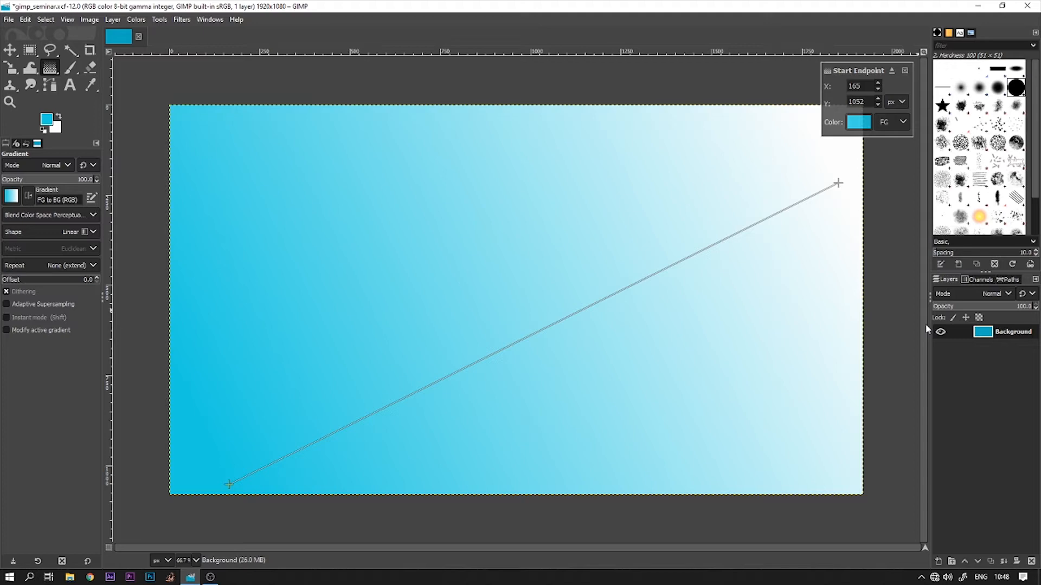
Step: Open 8.jpg from the Desktop's multimedia seminar folder as a new layer, converting it to the built-in sRGB colour profile
click(10, 21)
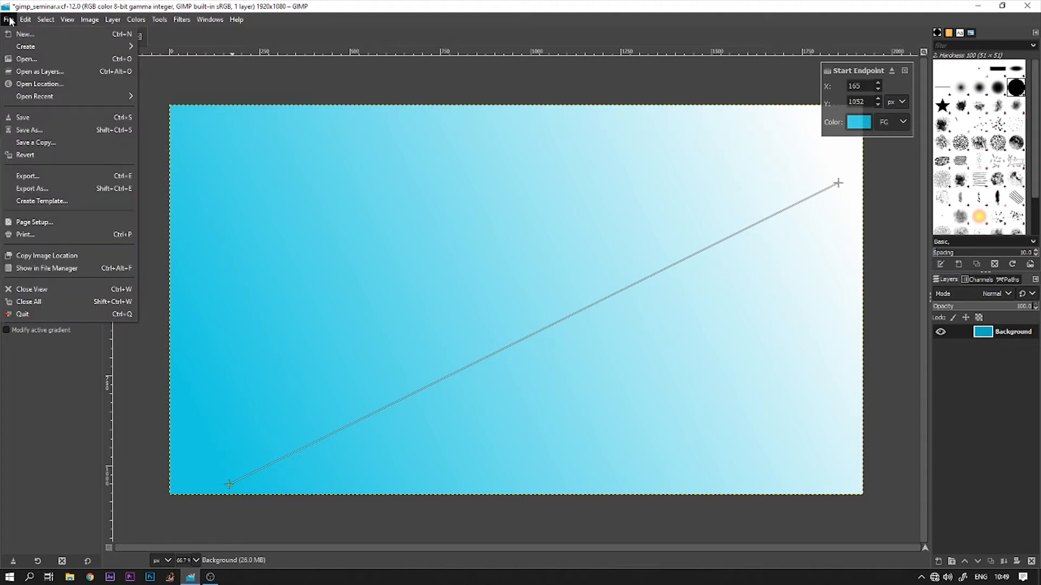
click(58, 72)
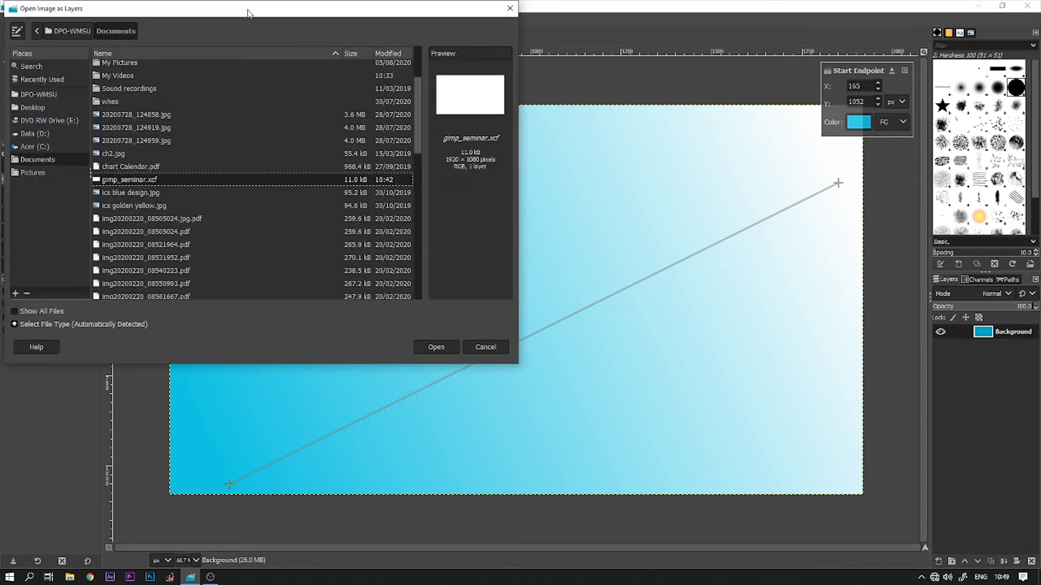
drag(250, 15, 389, 51)
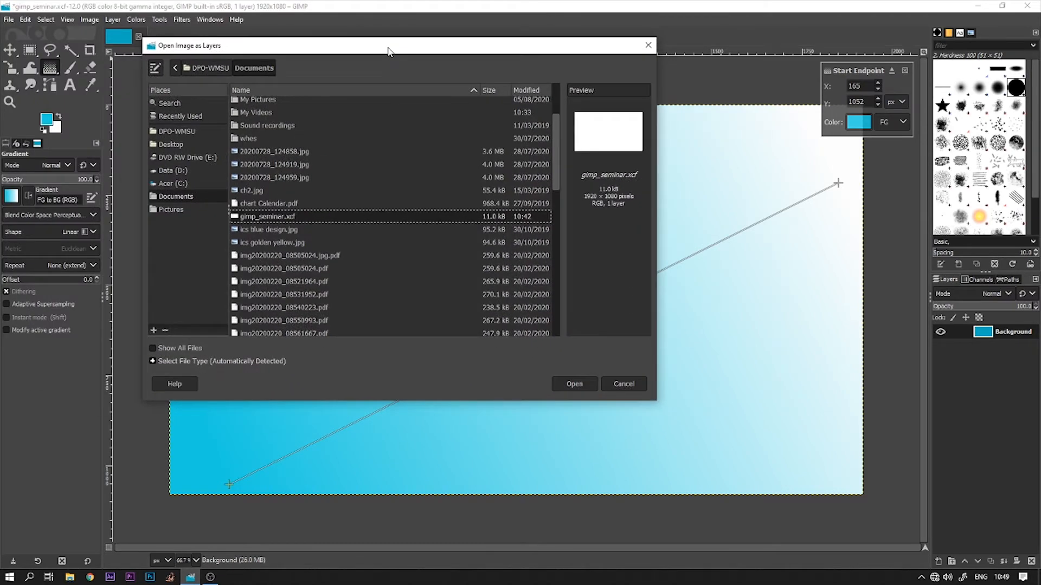
scroll(543, 223, up, 3)
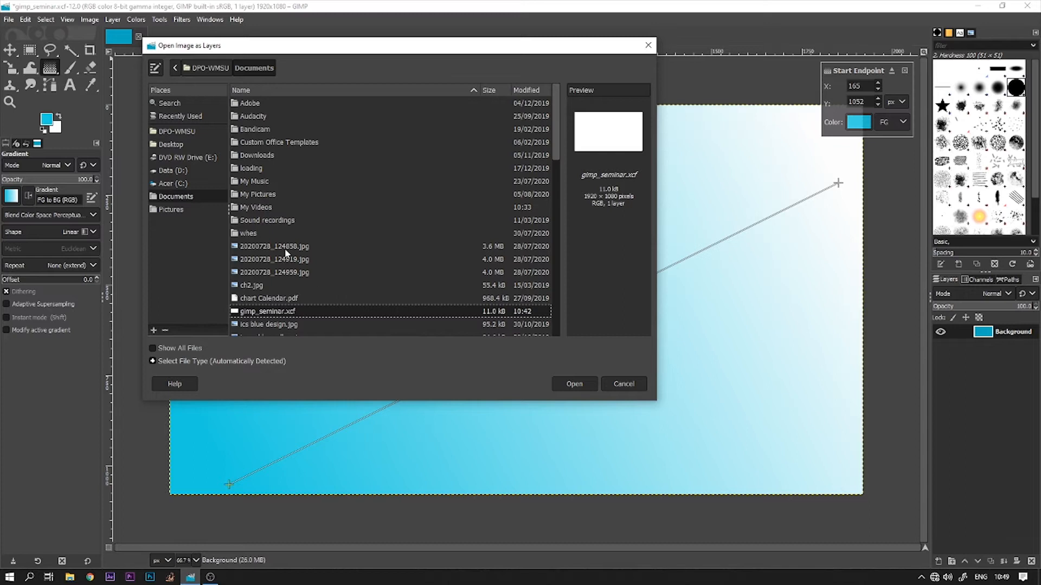
click(168, 144)
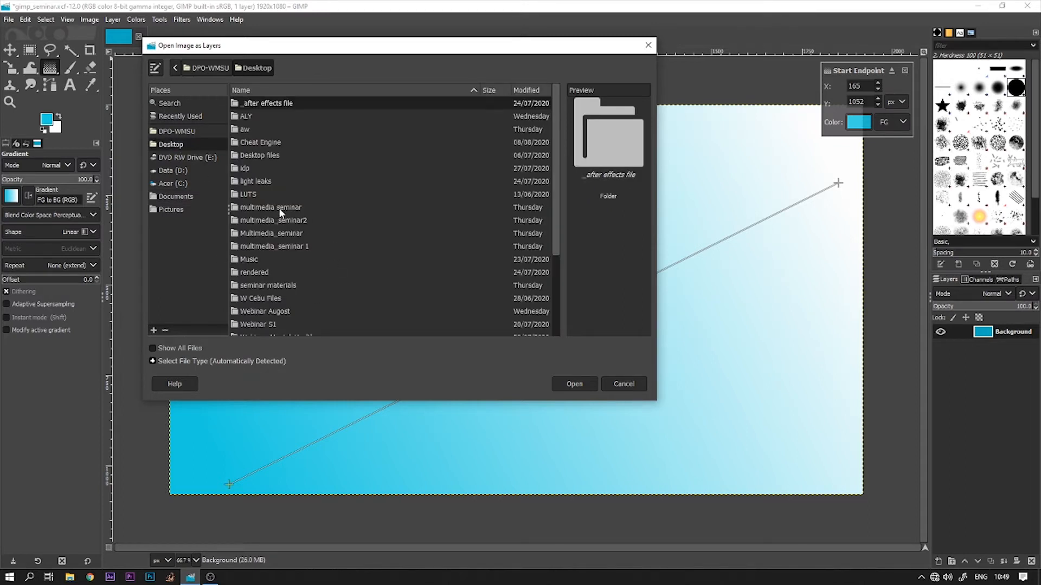
double_click(279, 207)
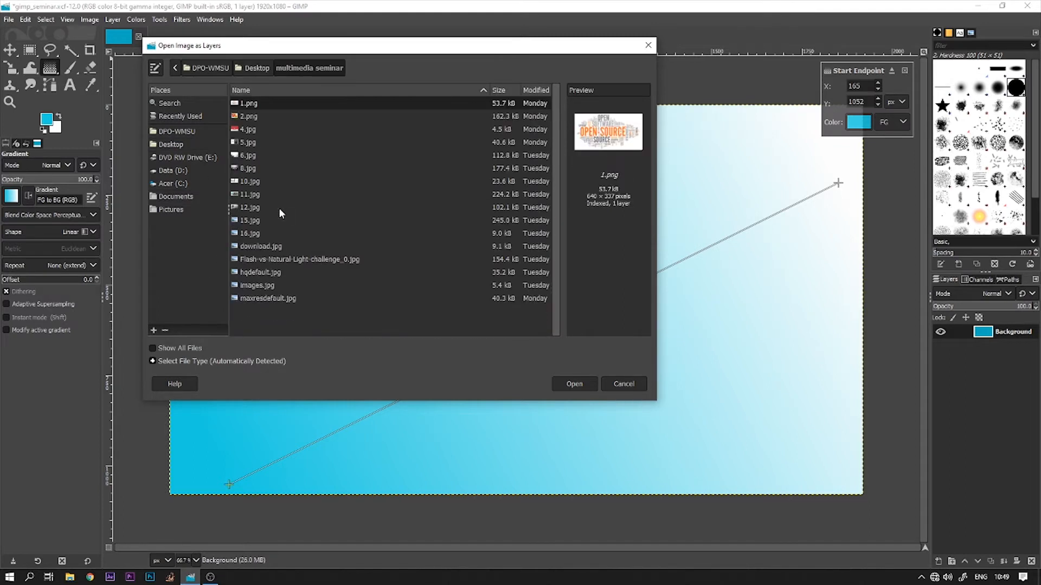
click(254, 168)
click(575, 385)
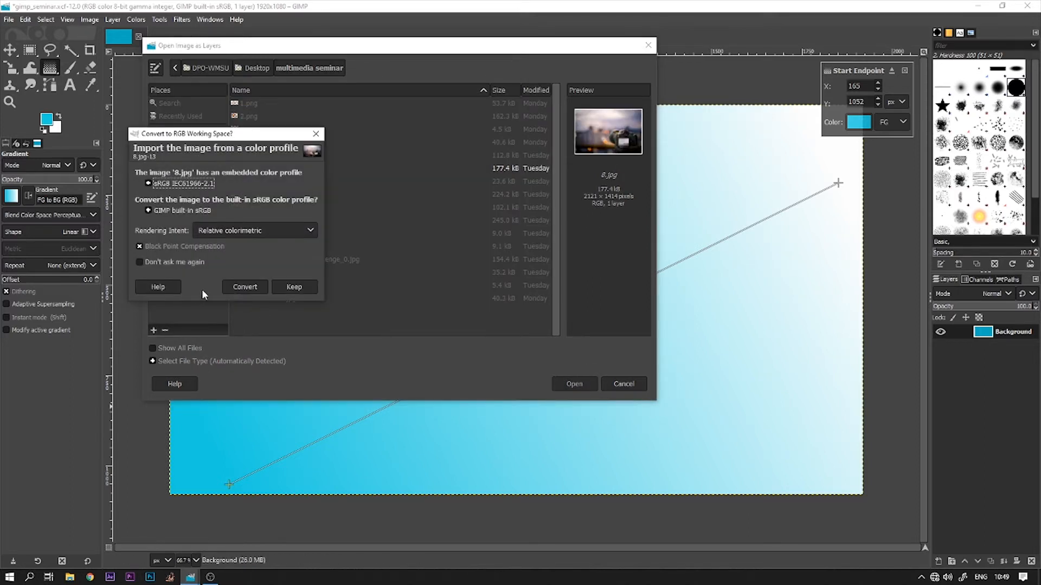
click(244, 293)
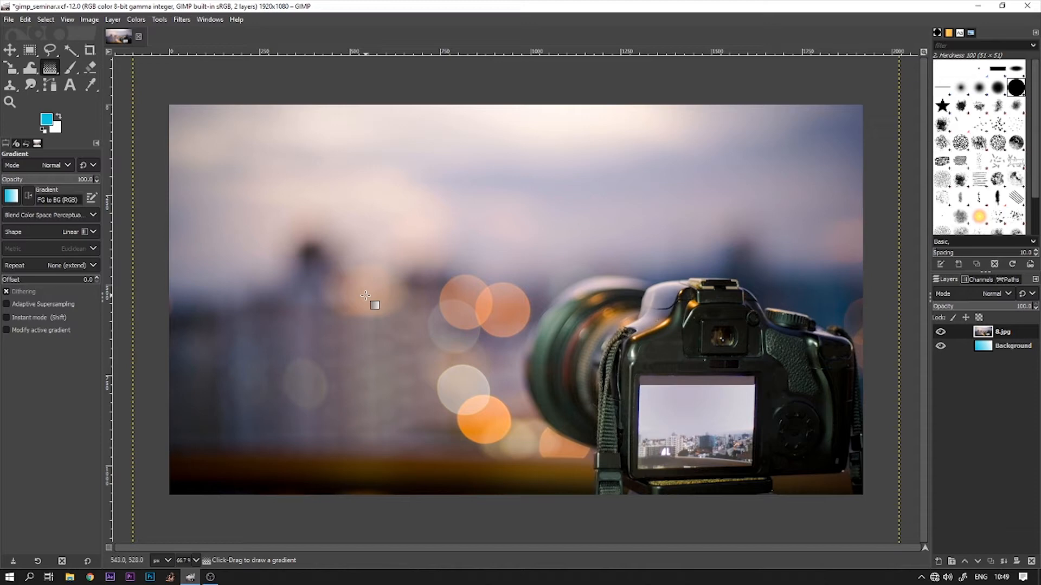
Step: Try a black Bucket Fill on the Background layer beneath the 8.jpg photo and undo it
key(m)
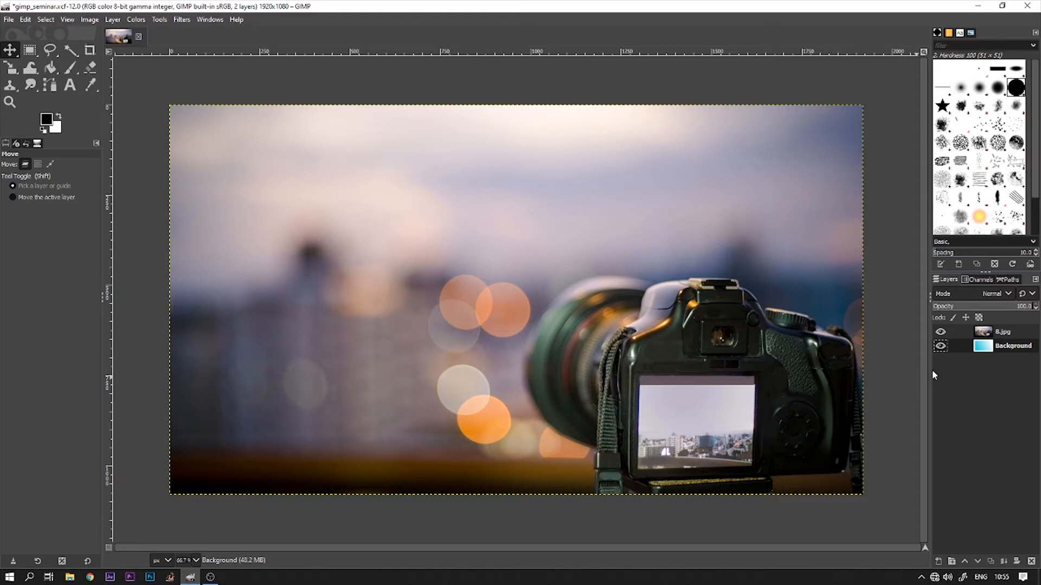
click(1000, 333)
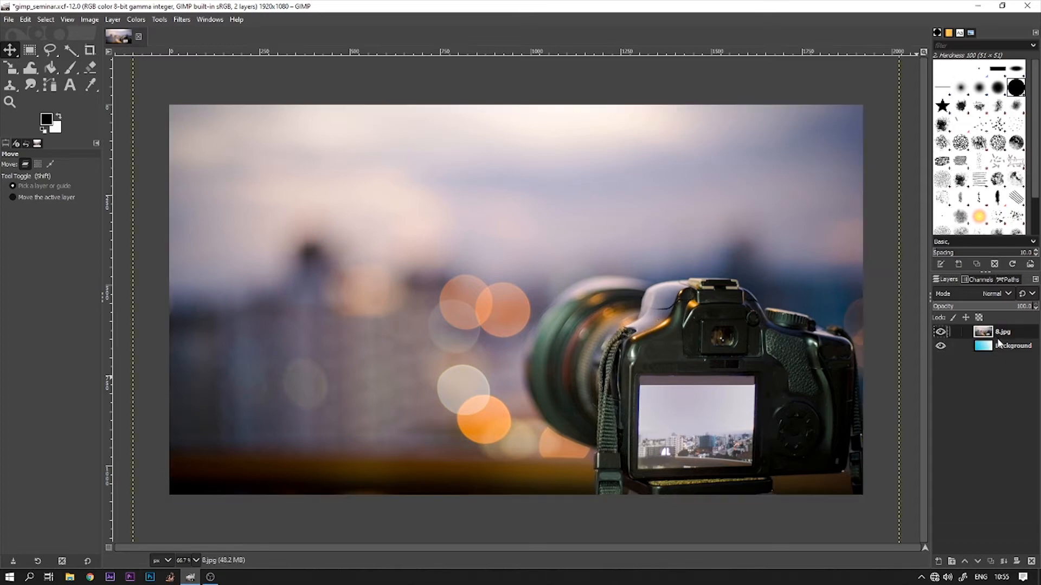
click(51, 68)
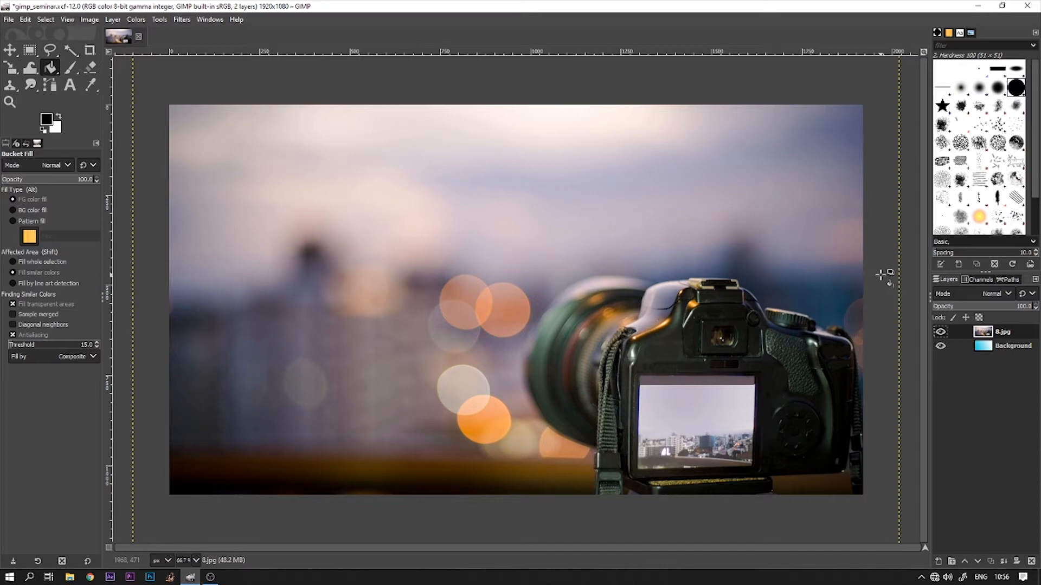
click(1014, 349)
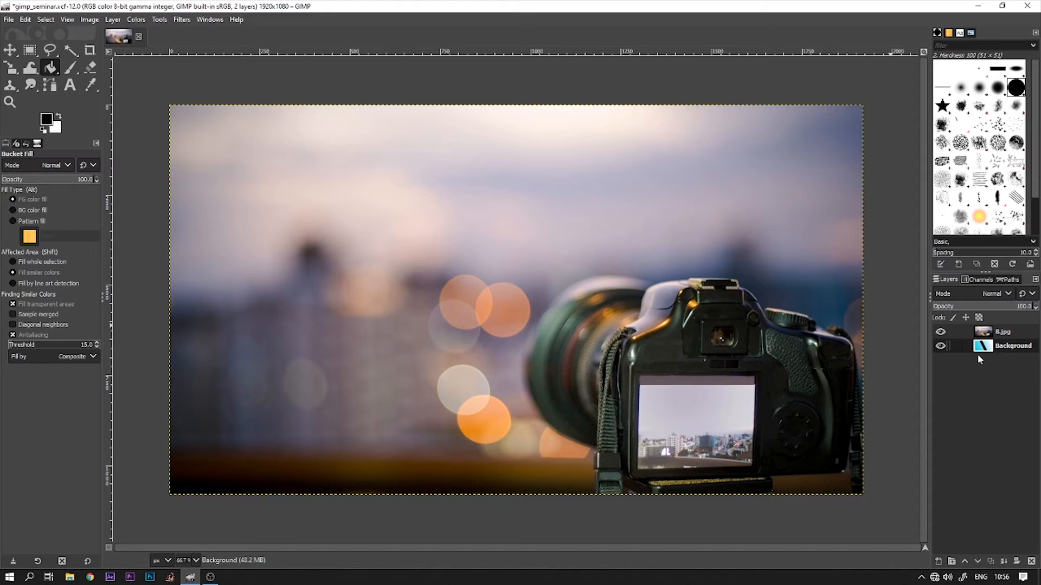
click(940, 333)
click(26, 20)
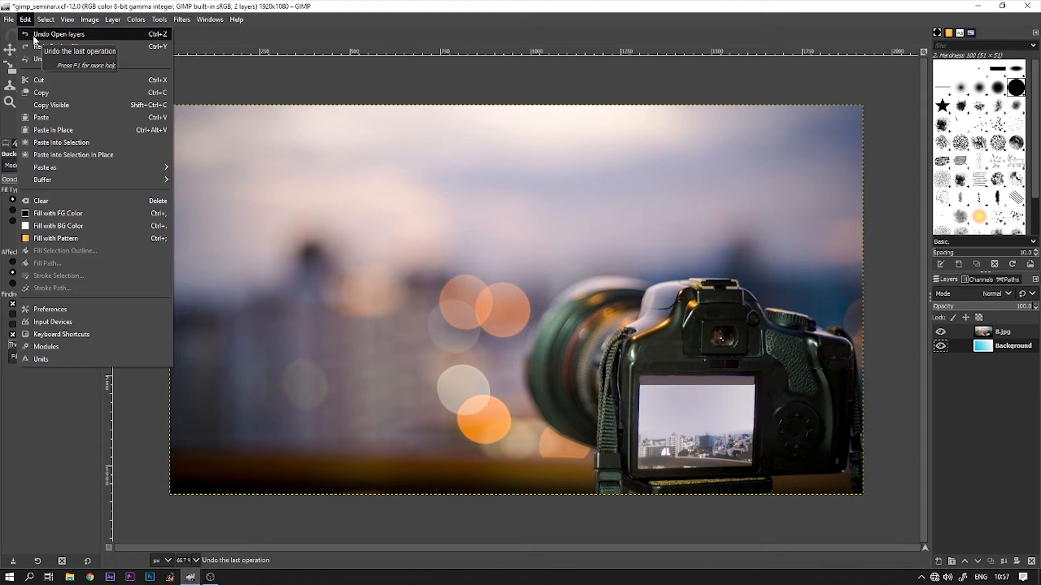
key(Escape)
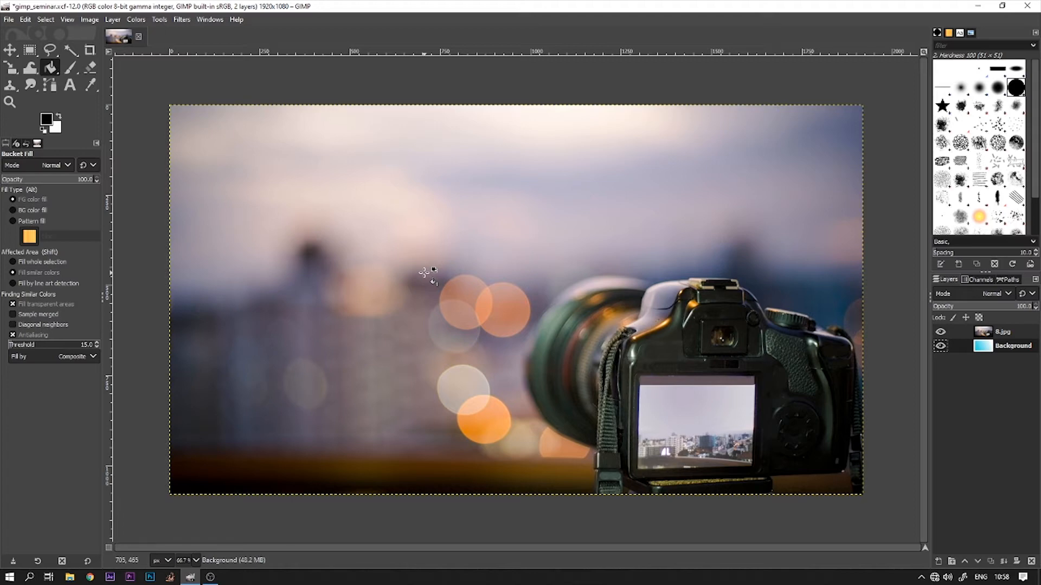
Step: Add a transparent 1920 × 1080 px layer above 8.jpg and paint a black Paintbrush stroke across the upper part of the photo
click(72, 73)
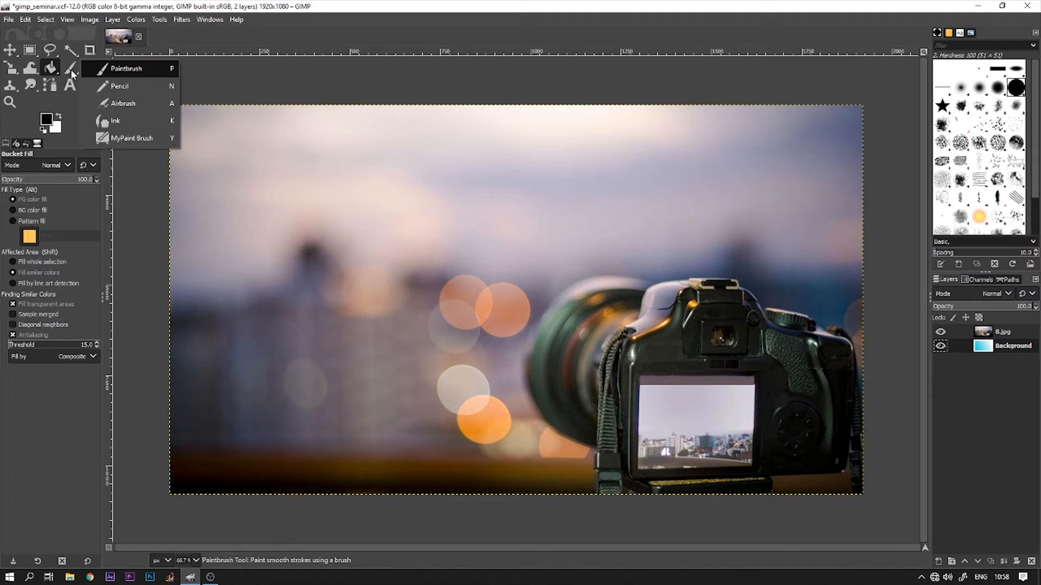
click(150, 70)
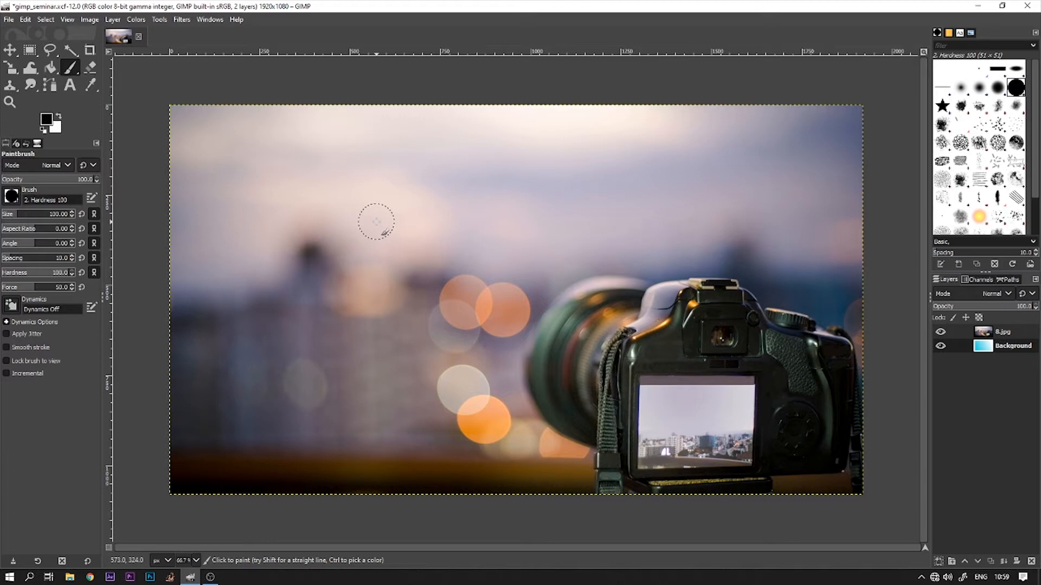
click(938, 561)
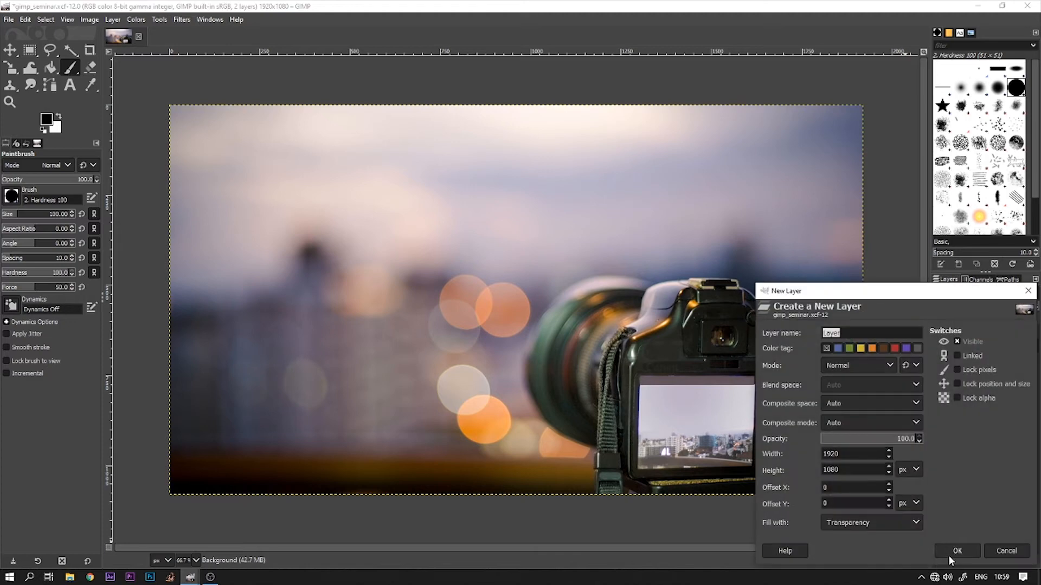
click(957, 552)
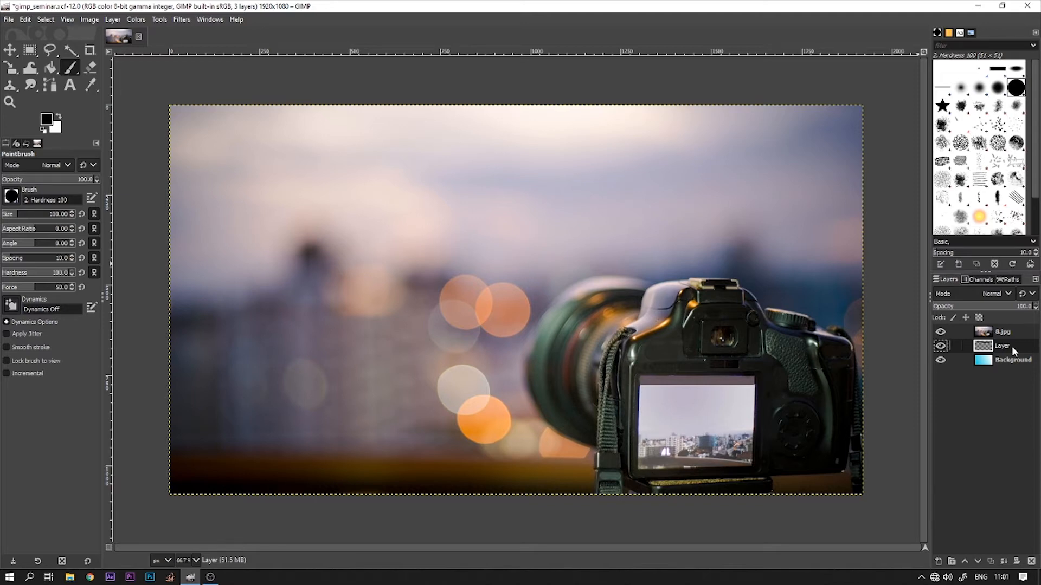
drag(1012, 346, 1013, 330)
drag(1013, 329, 1010, 330)
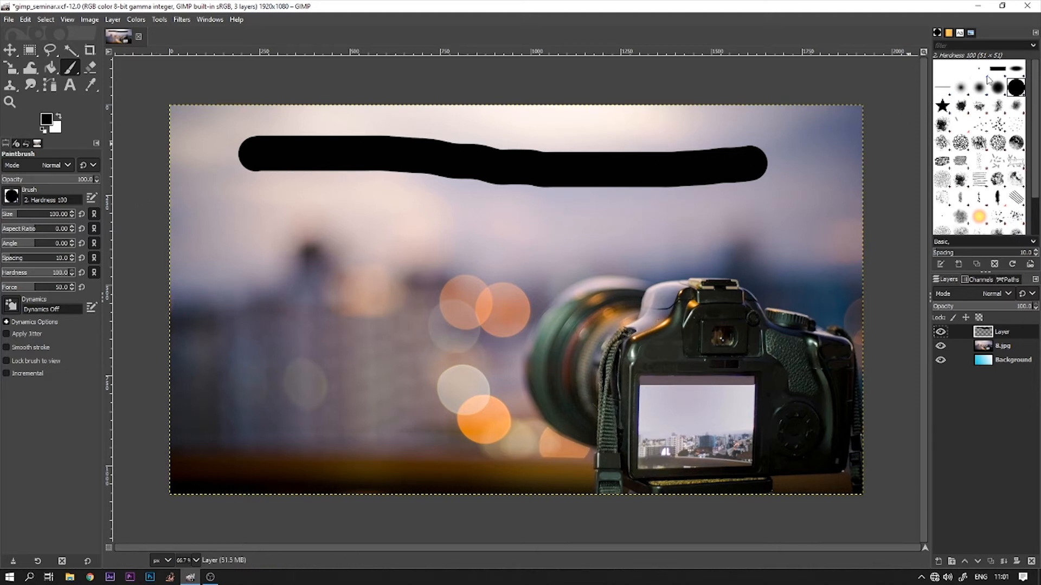
Step: Paint a soft-edged black stroke below the first one using the 2. Hardness 075 brush at size 143
click(997, 88)
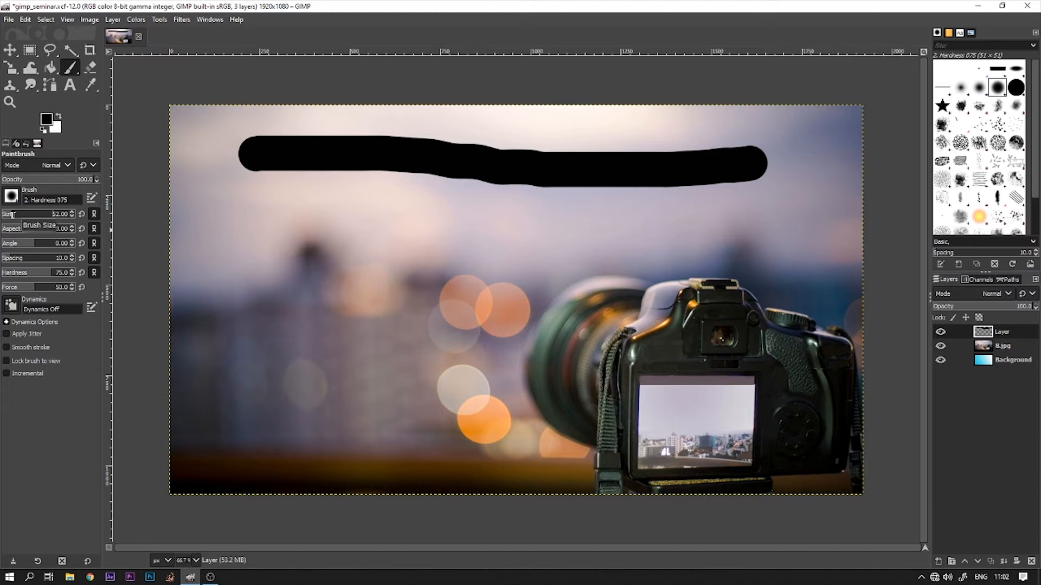
drag(12, 215, 30, 217)
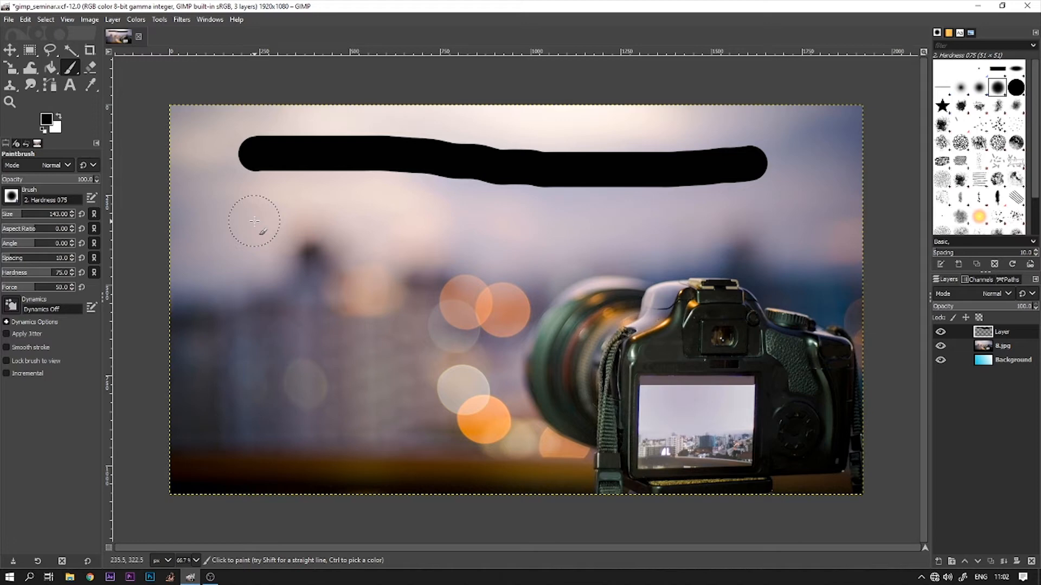
mouse_move(255, 221)
mouse_down()
mouse_move(647, 259)
mouse_move(769, 233)
mouse_up()
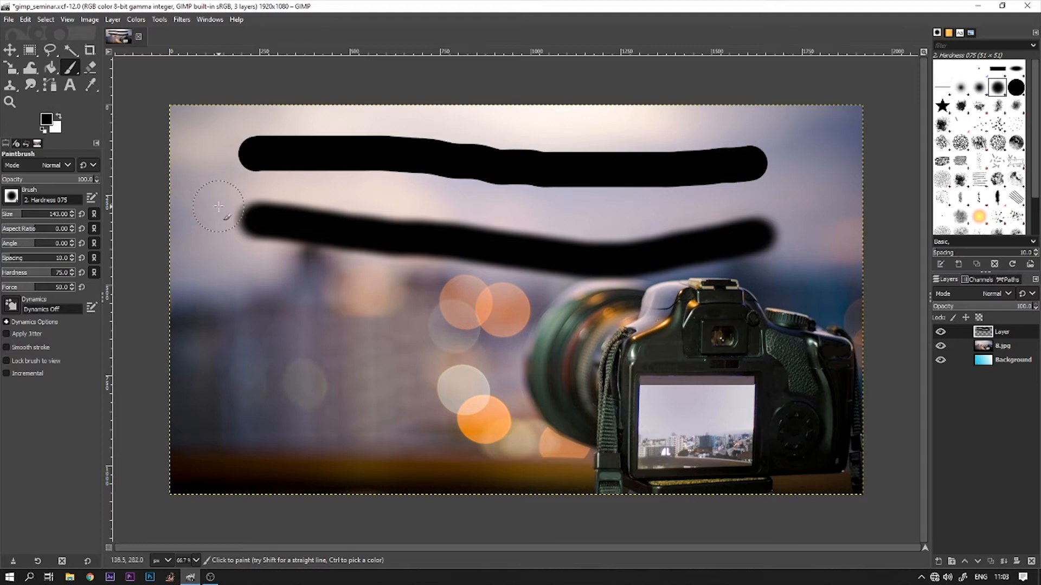
mouse_move(243, 211)
mouse_down()
mouse_move(417, 236)
mouse_move(560, 239)
mouse_move(646, 266)
mouse_up()
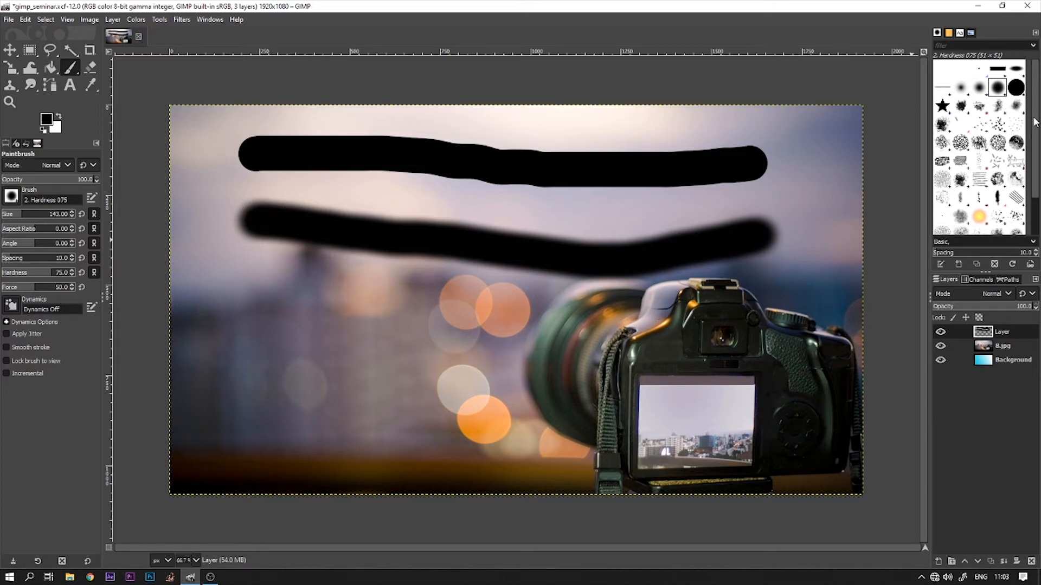
Step: Delete the layer holding the painted strokes above 8.jpg
scroll(1034, 120, down, 3)
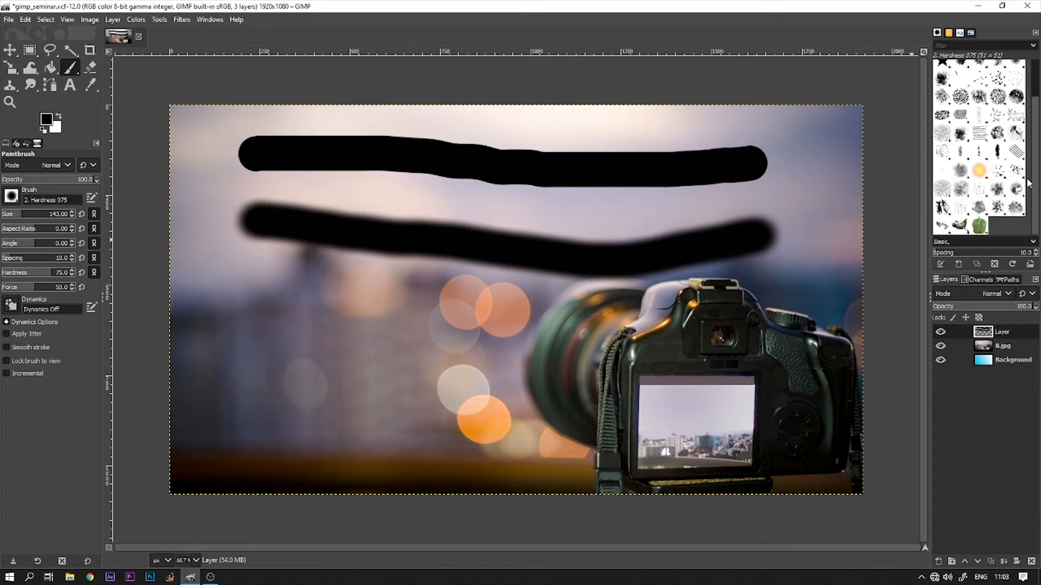
scroll(1028, 184, up, 3)
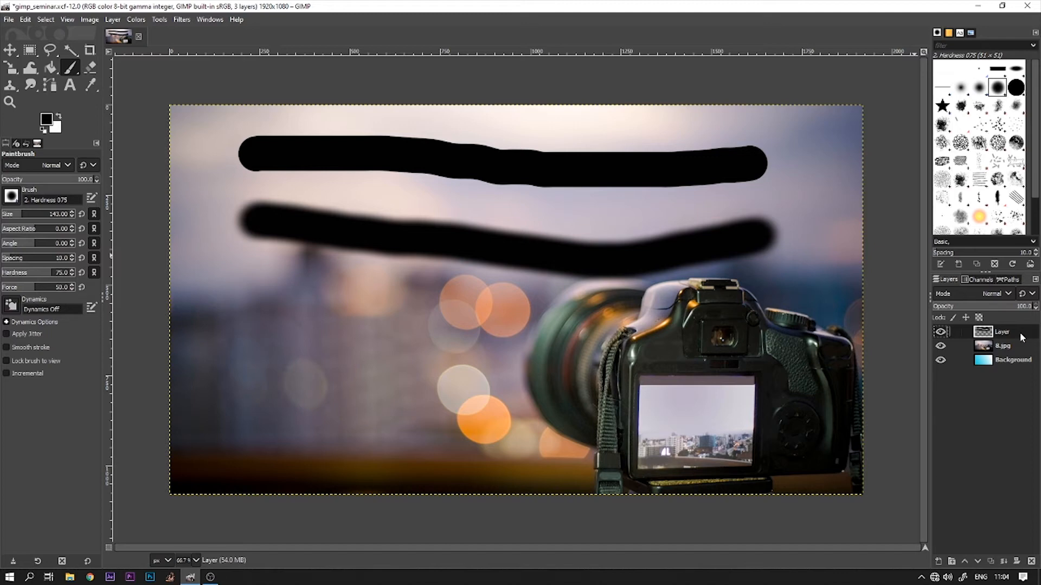
click(1032, 566)
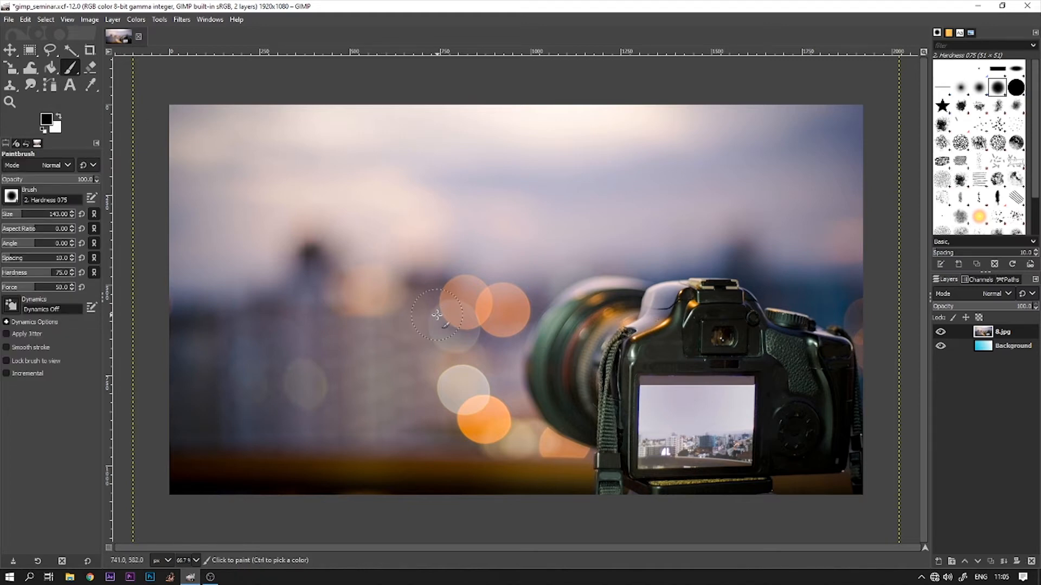
Step: Draw a wide text box over the middle of the photo and enter the text askjDJK
click(70, 86)
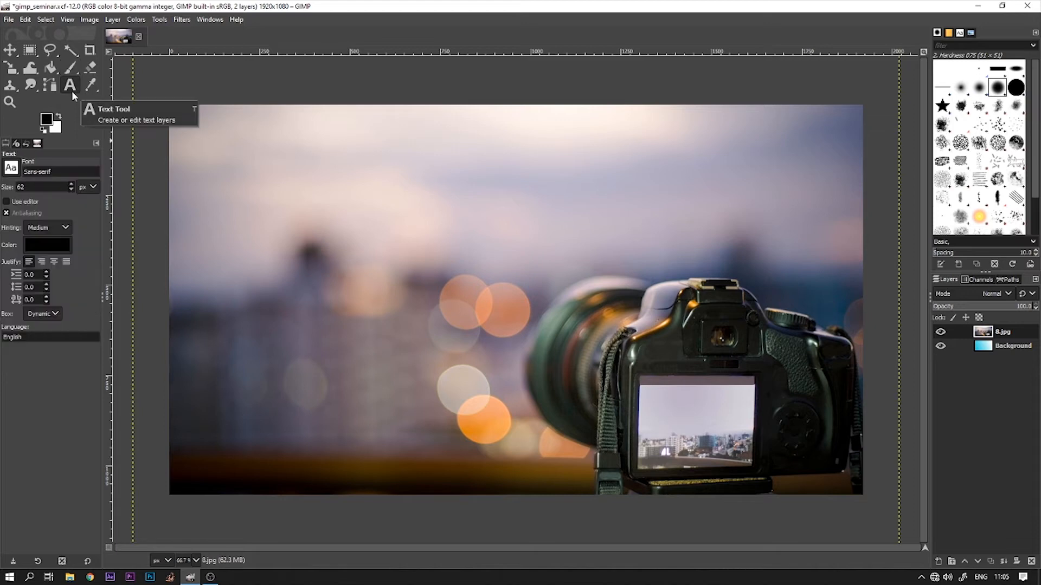
click(276, 180)
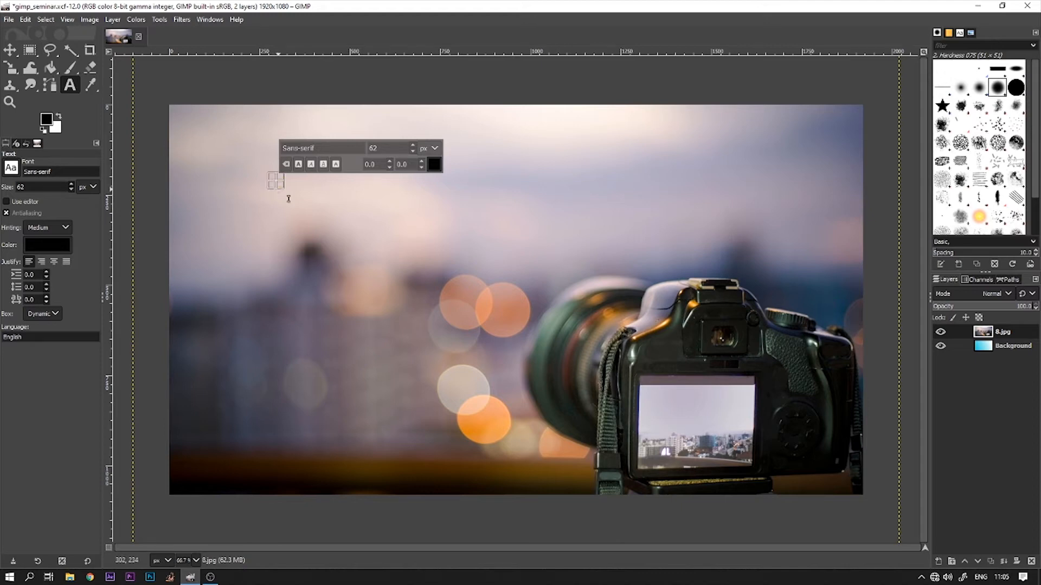
click(290, 199)
drag(290, 199, 711, 361)
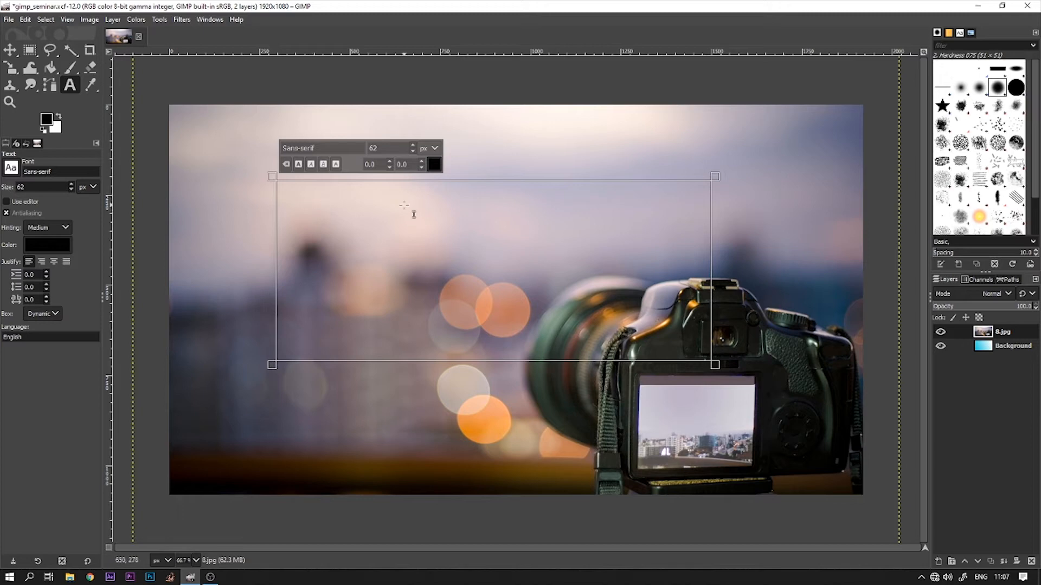
text(askjDJK)
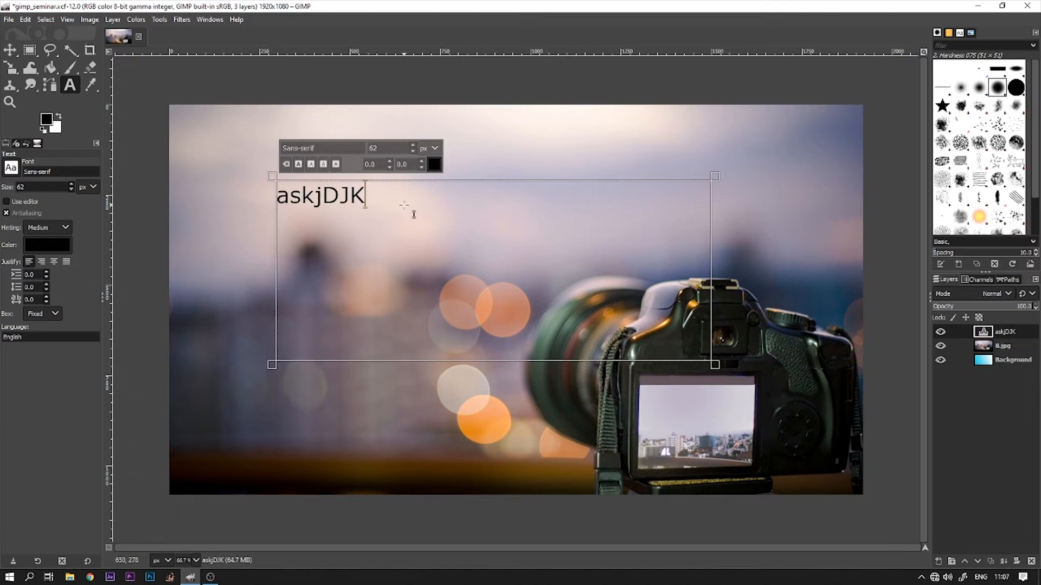
Step: Fill the text box with several lines of random placeholder letters until the last line runs past its lower edge
text(ASHDKASHDAjkdhaSDJKASHDASJKDHASDJKASHDJKASHDKASHDAS)
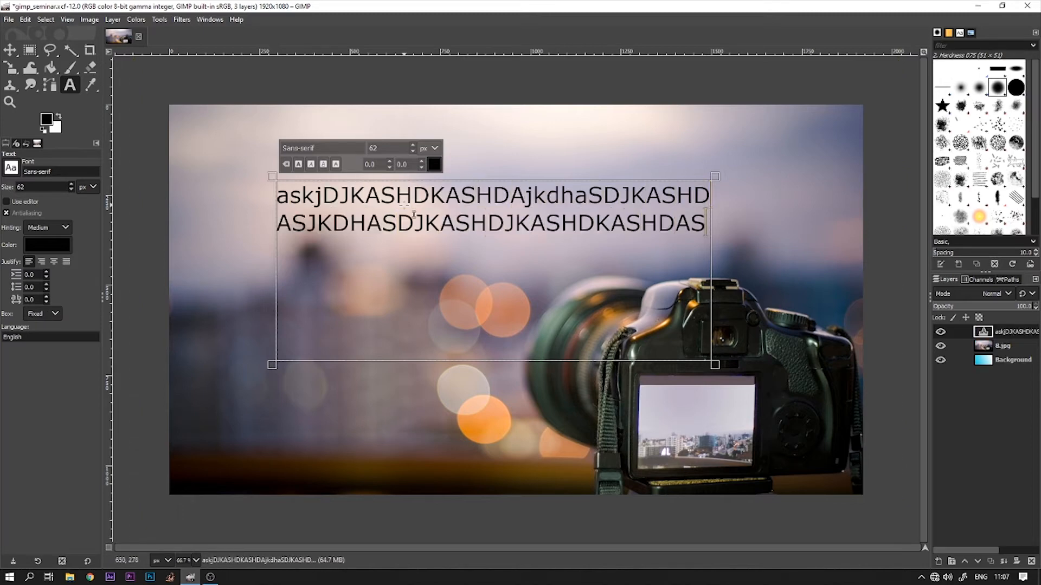
text(KDJHASDJKASHDKASJDHASJKDASHDJKASHDASKJDHASKJDHASDKJASH)
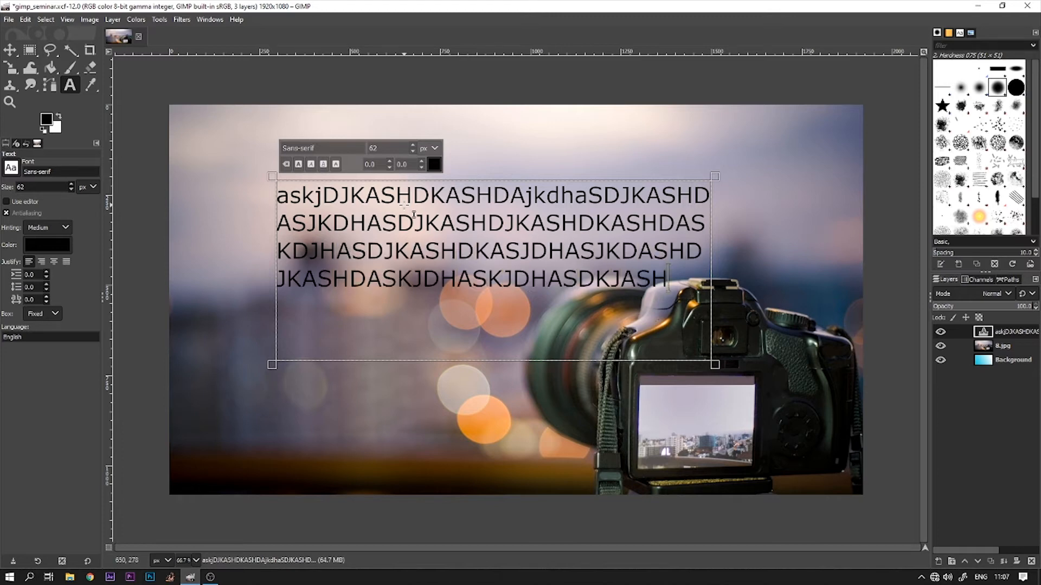
text(DKASJDHASKJDHASKJDASHDJKASHASKDHASJKDASH)
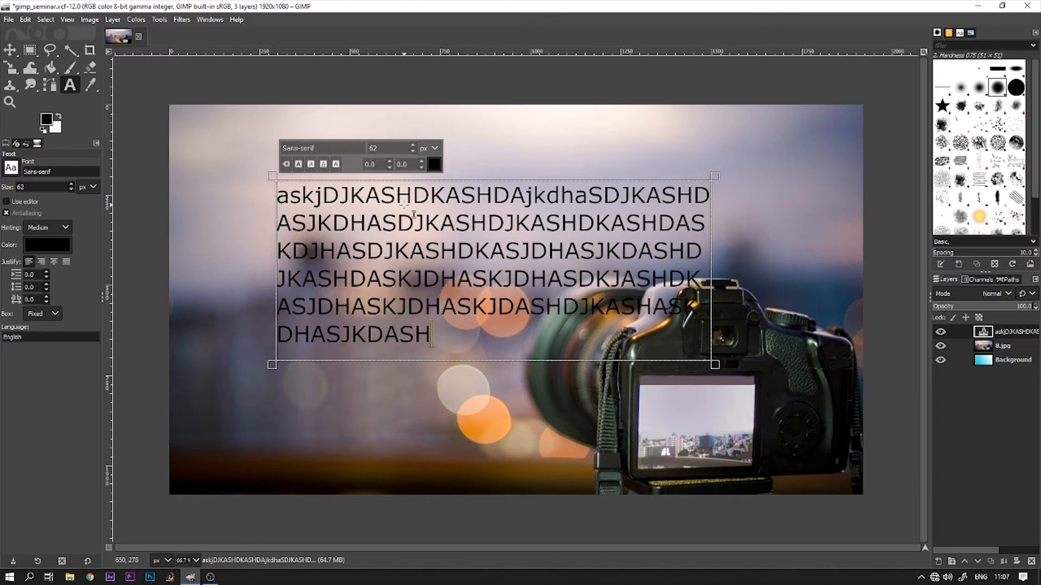
text(ASDASDASDASDASD)
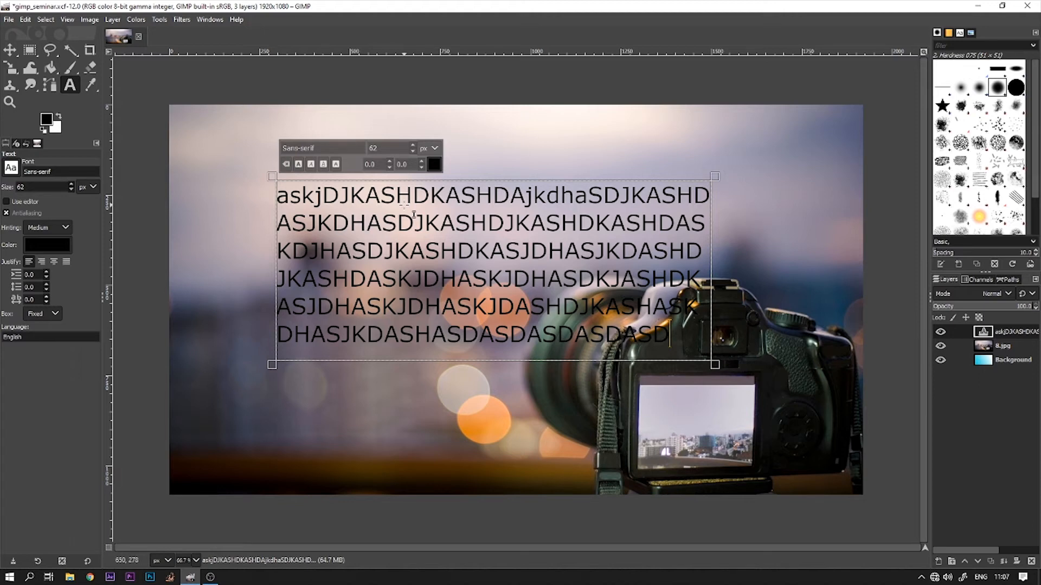
text(ASDASDAS)
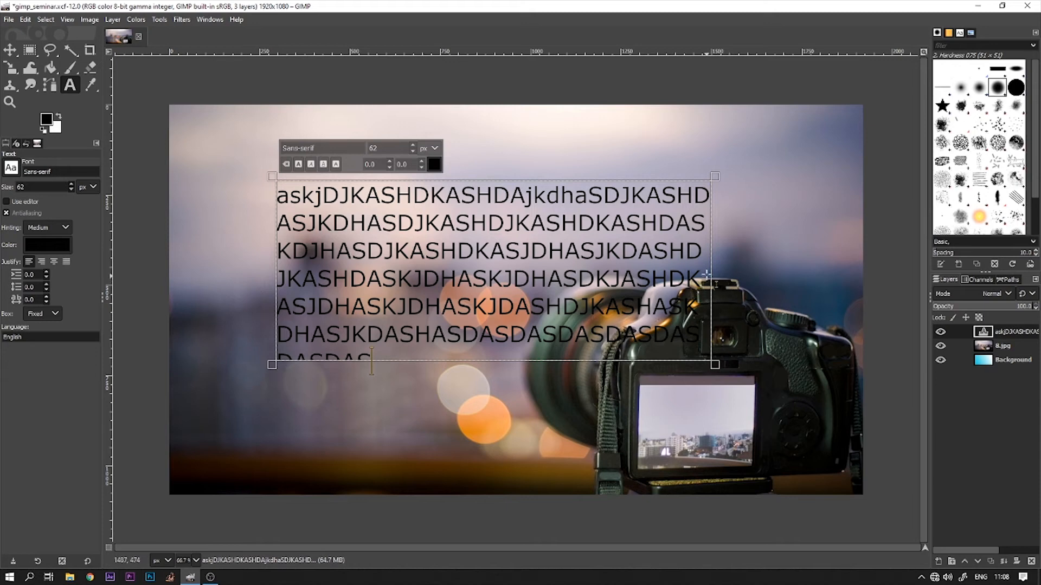
Step: Resize the text box around the placeholder text: extend it downward and end its width near the camera lens
drag(715, 273, 838, 284)
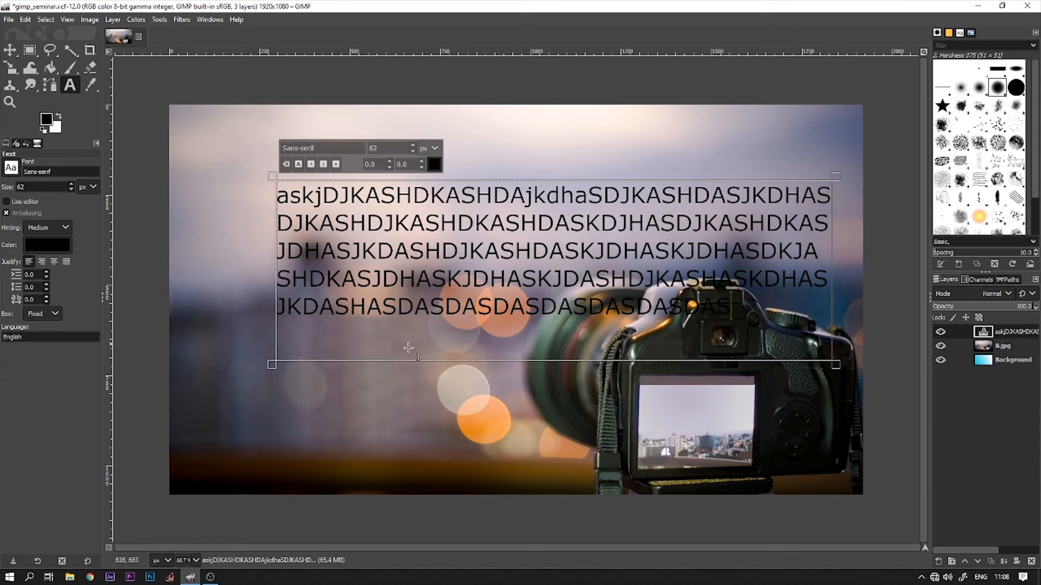
drag(515, 361, 520, 415)
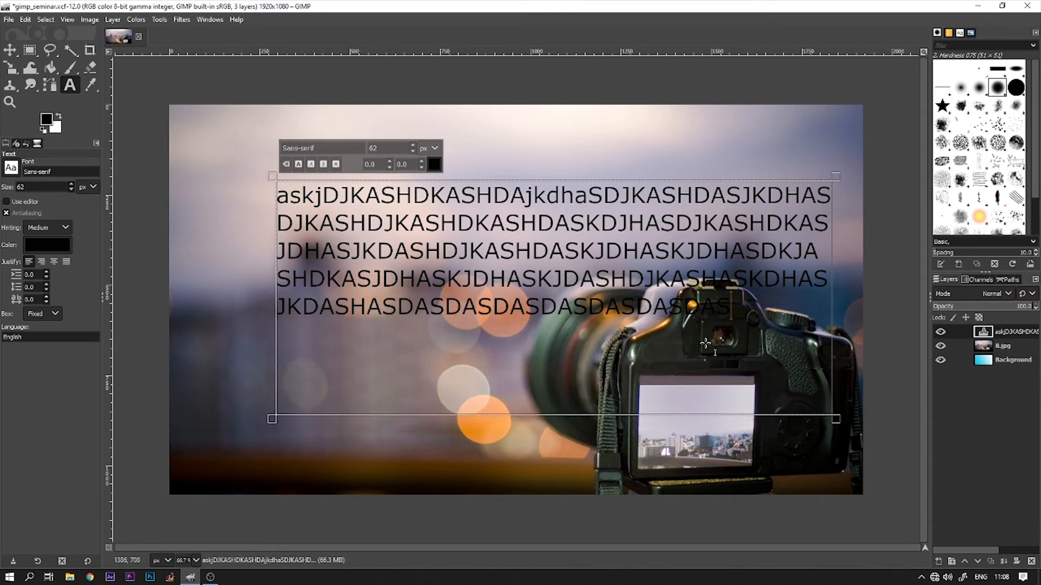
drag(835, 283, 503, 293)
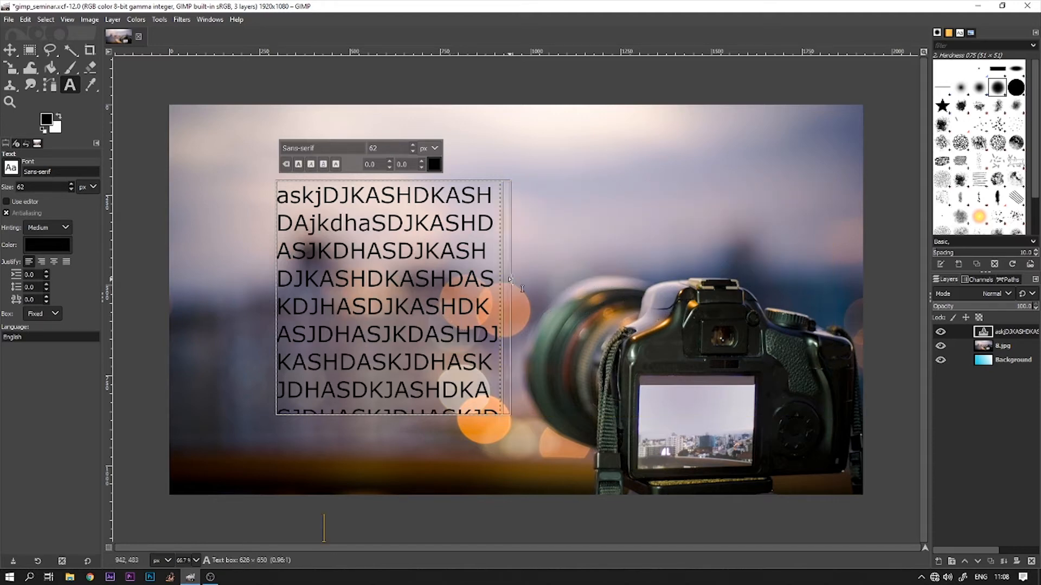
drag(504, 283, 624, 285)
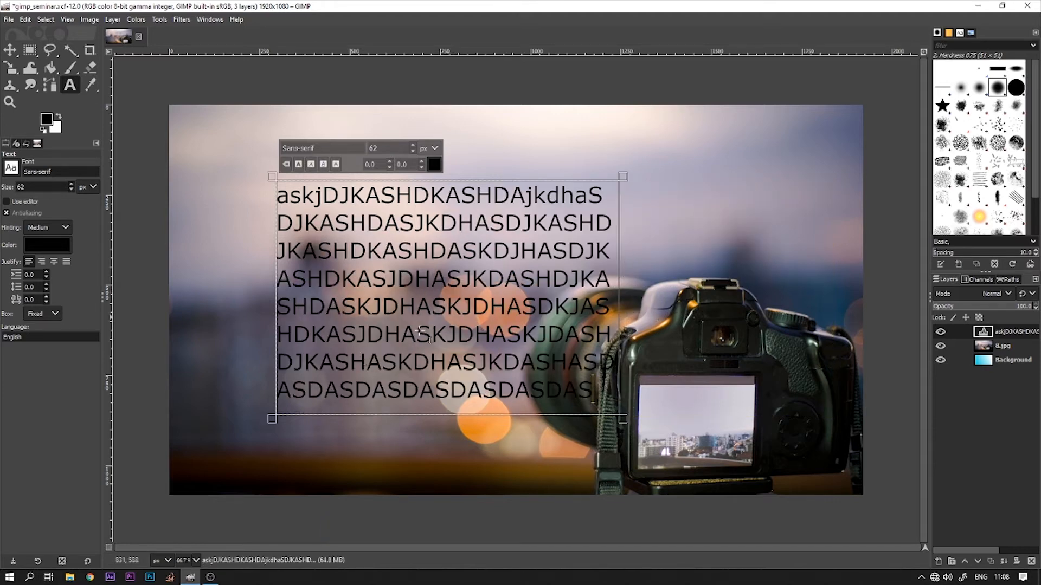
Step: Delete all the placeholder text inside the text box
click(357, 277)
key(ctrl+a)
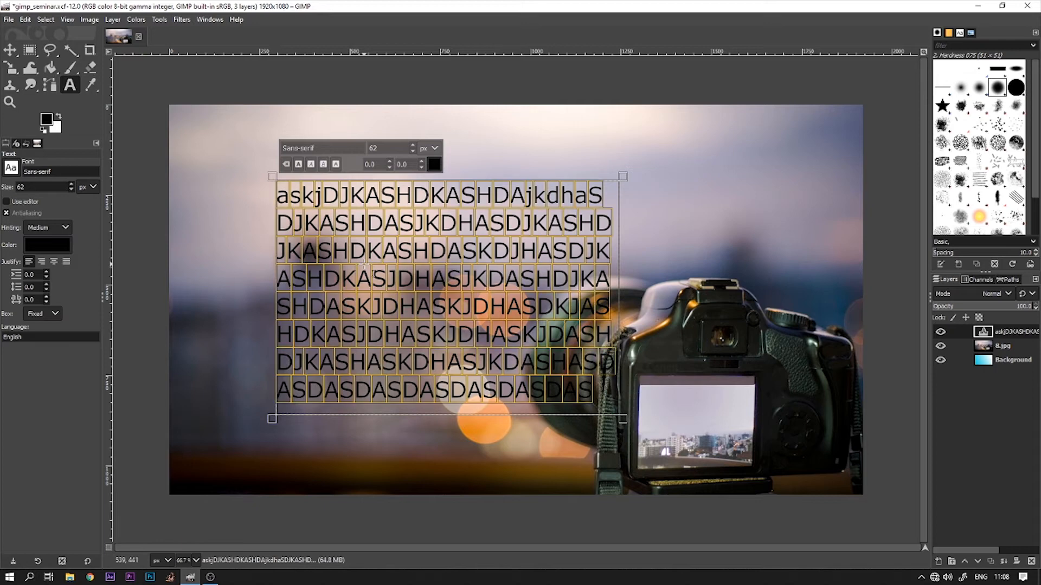
key(Delete)
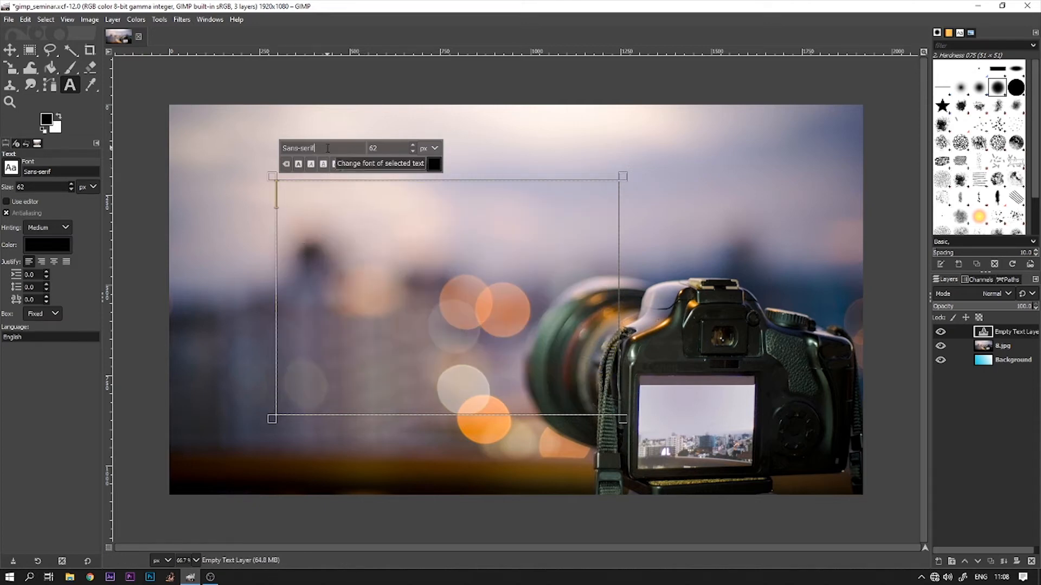
Step: Set the font for the empty text box to Times New Roman, Bold at size 70 px
drag(327, 148, 232, 150)
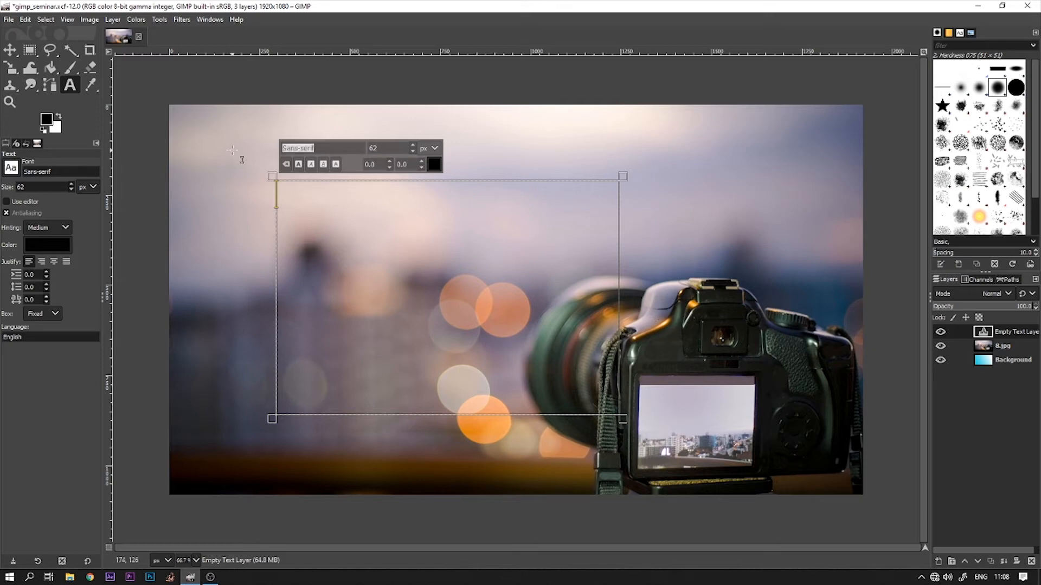
text(times)
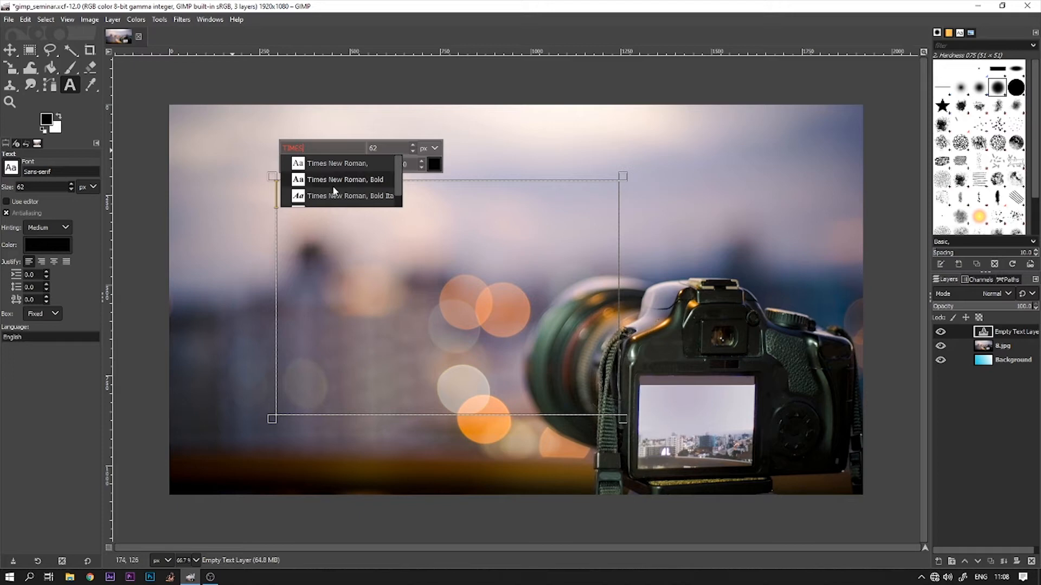
click(363, 175)
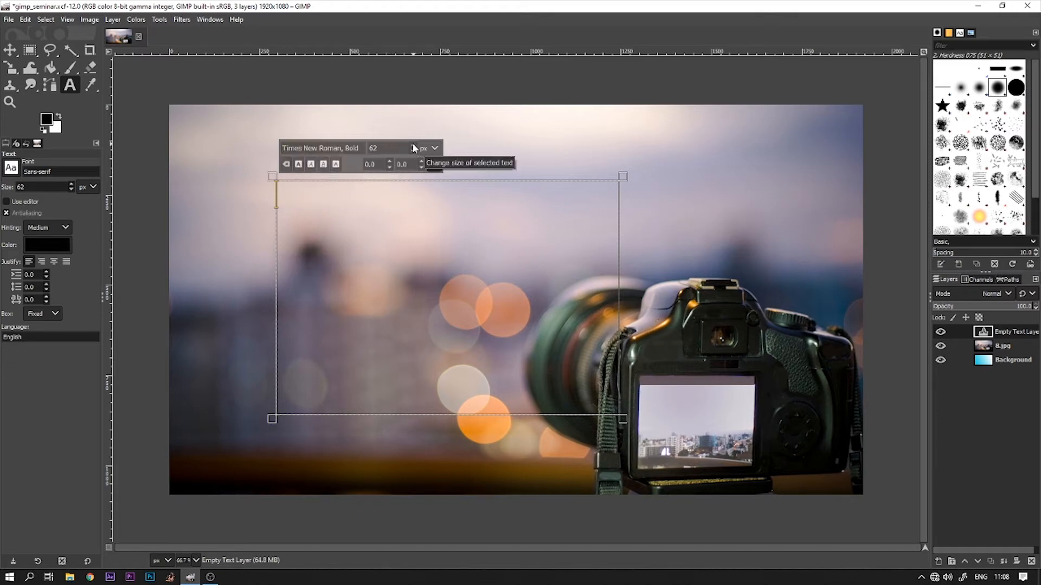
click(412, 145)
double_click(373, 148)
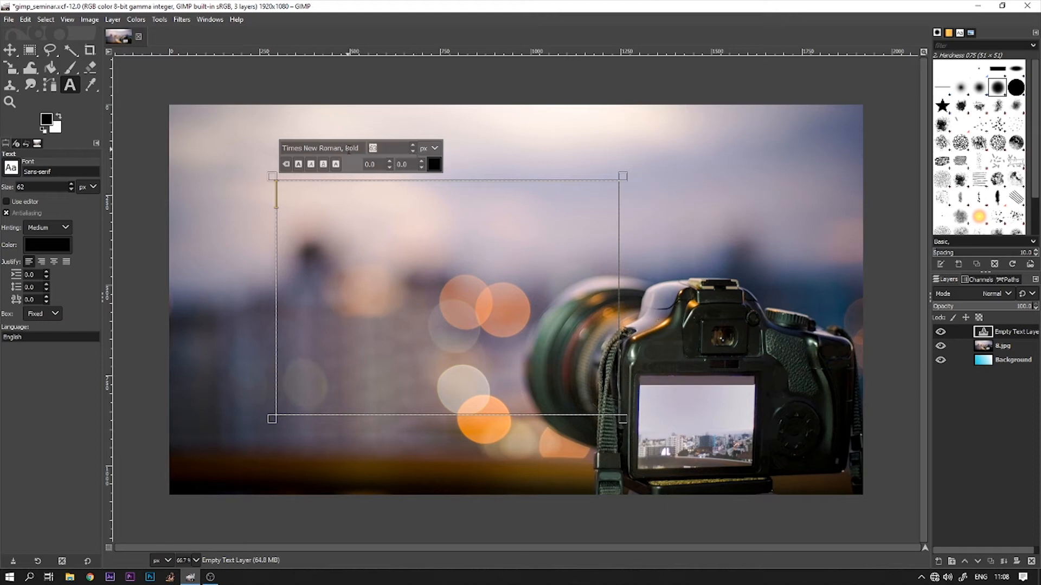
text(70)
Step: Set the text colour to the near-white eff8f9
click(435, 166)
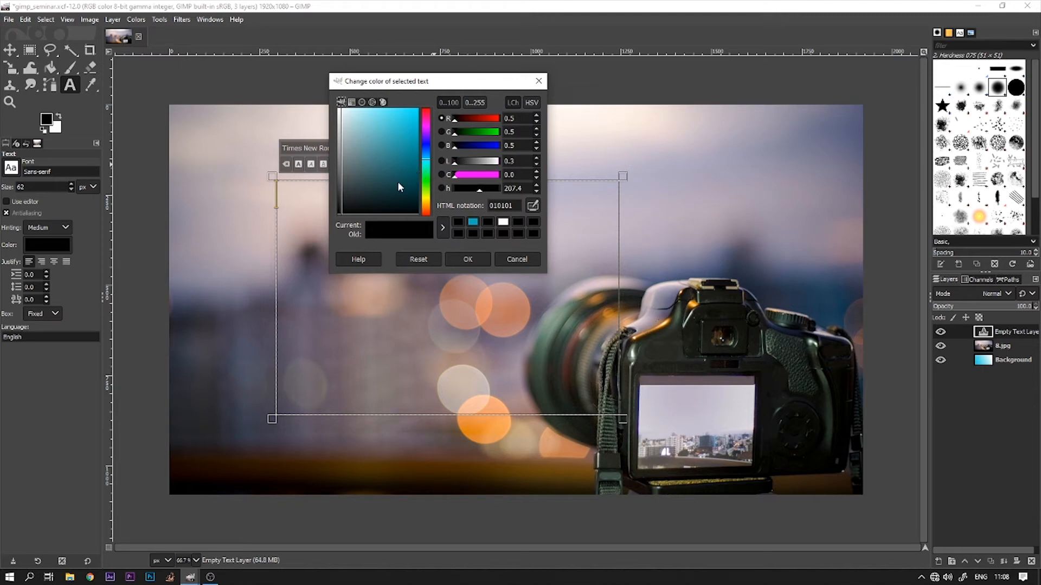
click(339, 110)
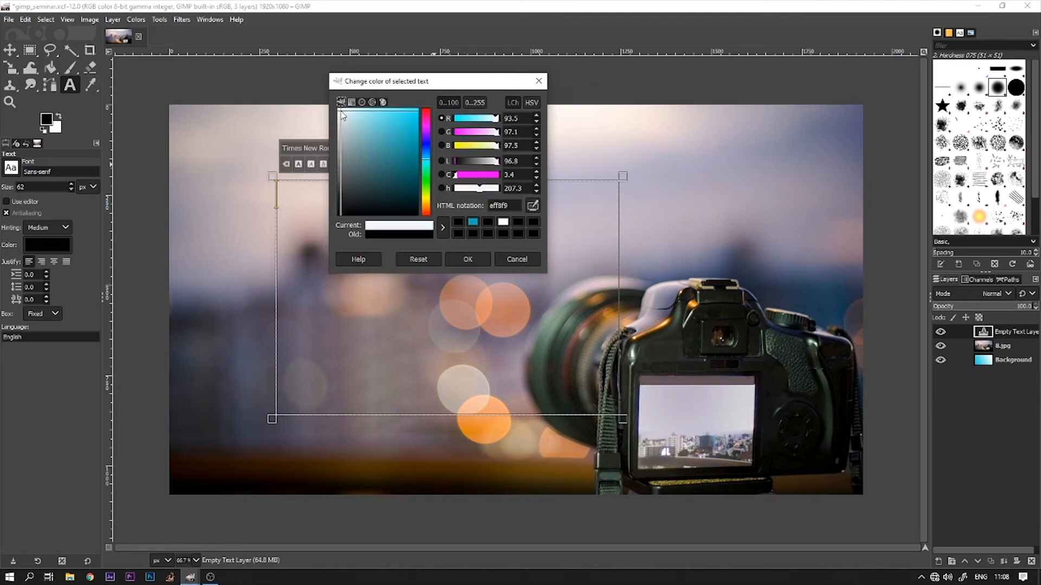
click(467, 260)
Step: Enter GIMP SEMINAR in the text box and shrink the box to fit closely around the words
text(G)
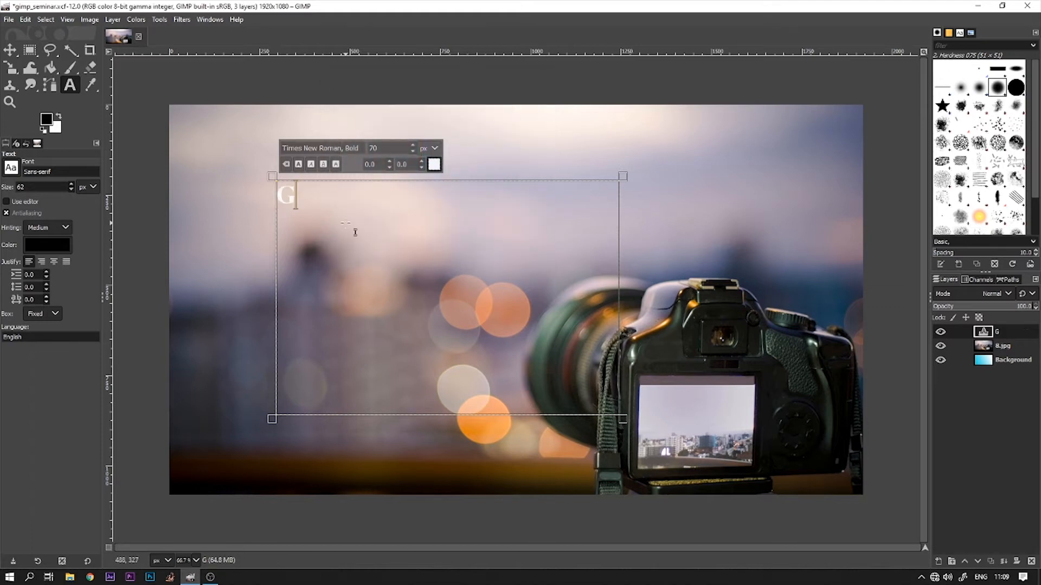
text(IMP )
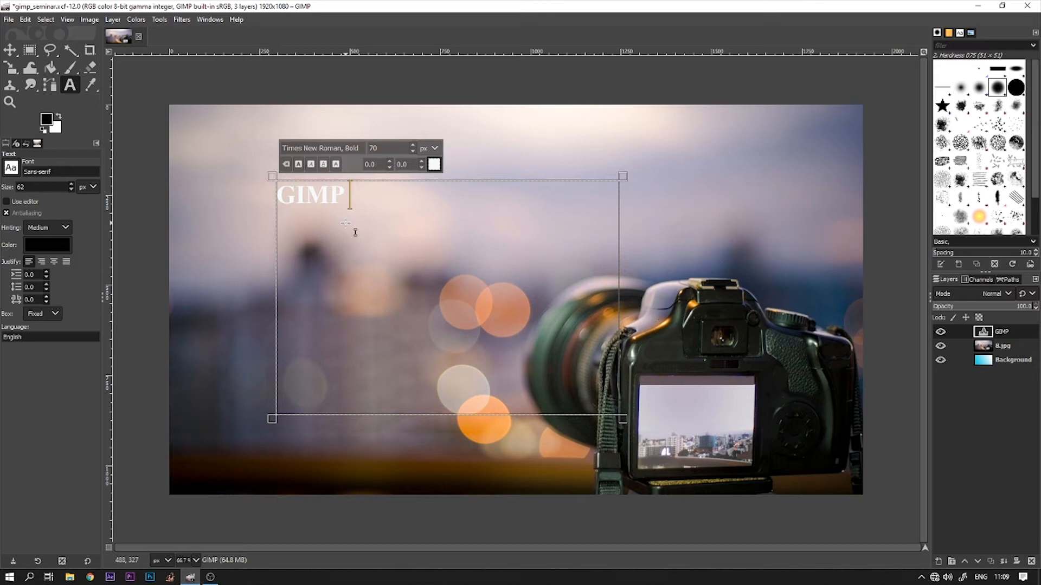
text(SEMINAR)
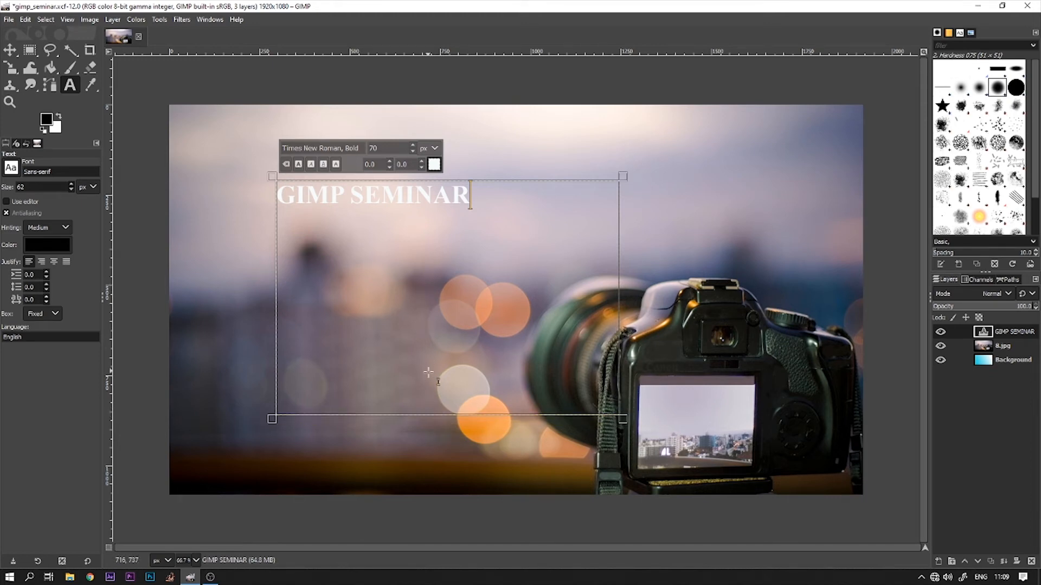
drag(442, 428, 446, 212)
drag(618, 196, 482, 208)
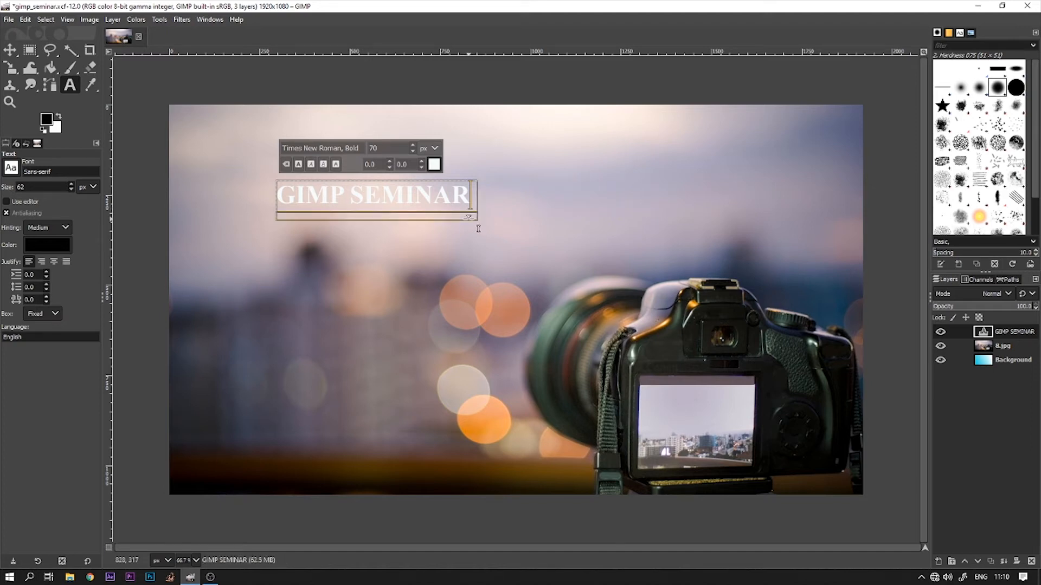
key(Left)
key(Left)
key(Left)
key(Left)
key(Left)
key(Left)
key(Left)
key(Left)
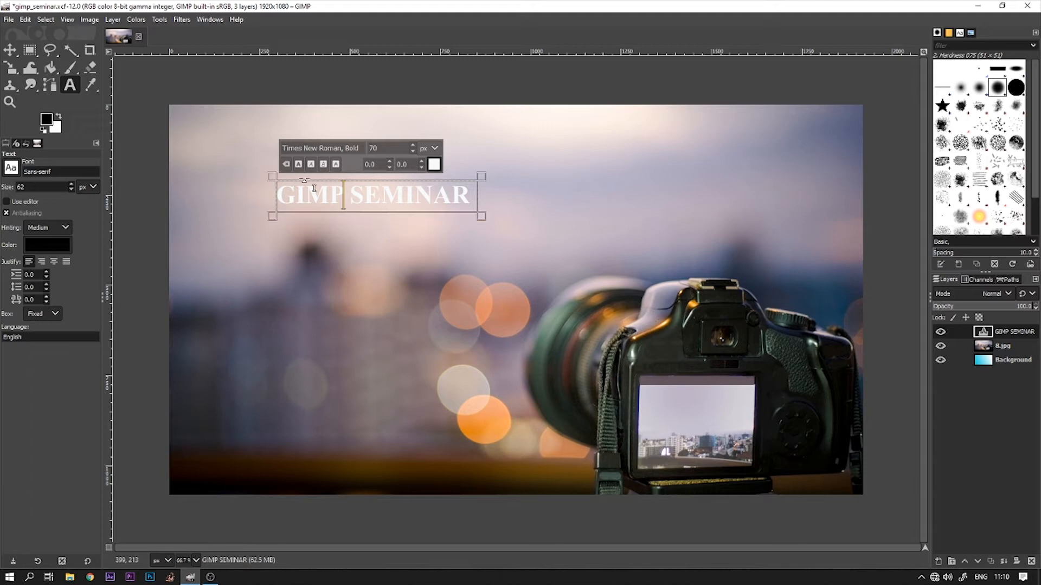
Step: Move the GIMP SEMINAR text into the upper-left corner of the photo
click(8, 52)
drag(341, 205, 252, 147)
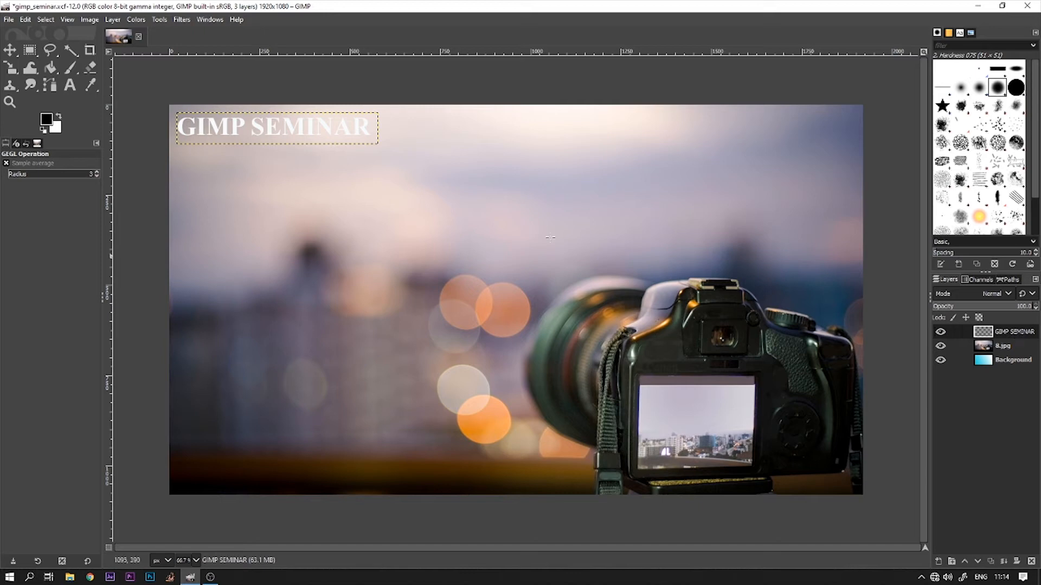
Step: Apply a drop shadow to the GIMP SEMINAR text with X and Y offsets 7.949, blur radius 9.74, grow radius 3 and opacity 1.122
click(182, 24)
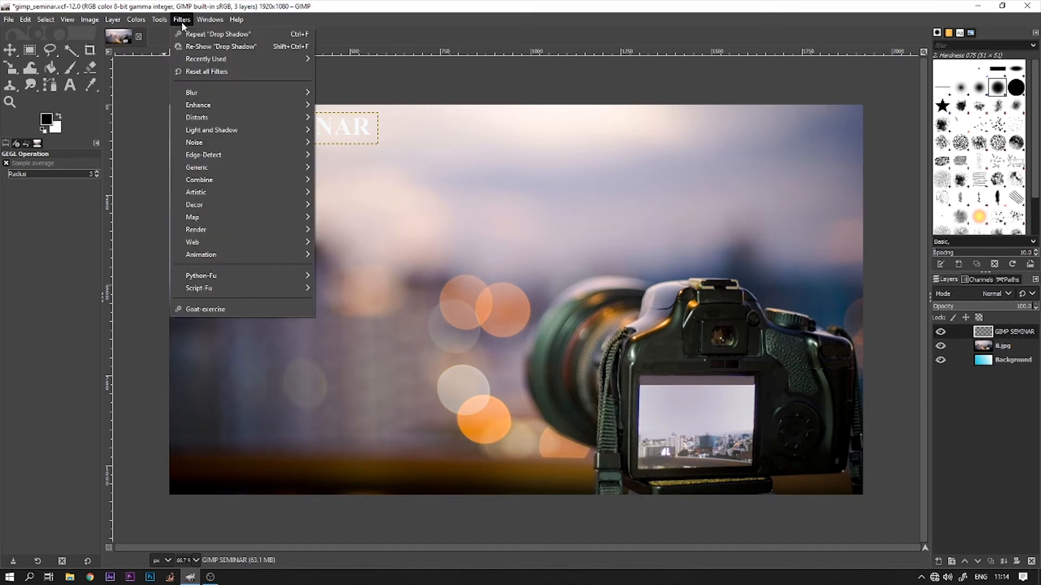
mouse_move(284, 131)
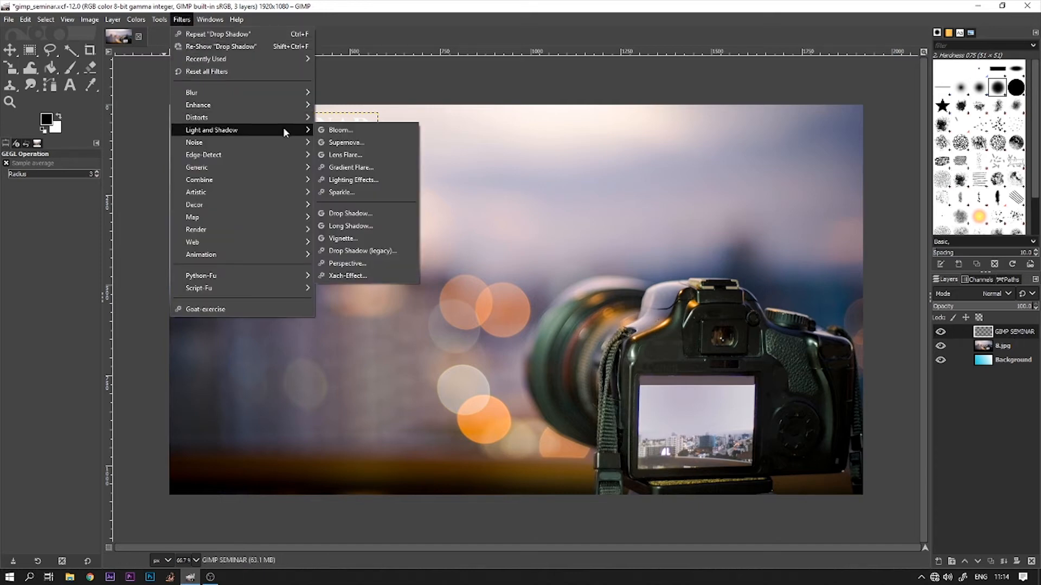
click(380, 216)
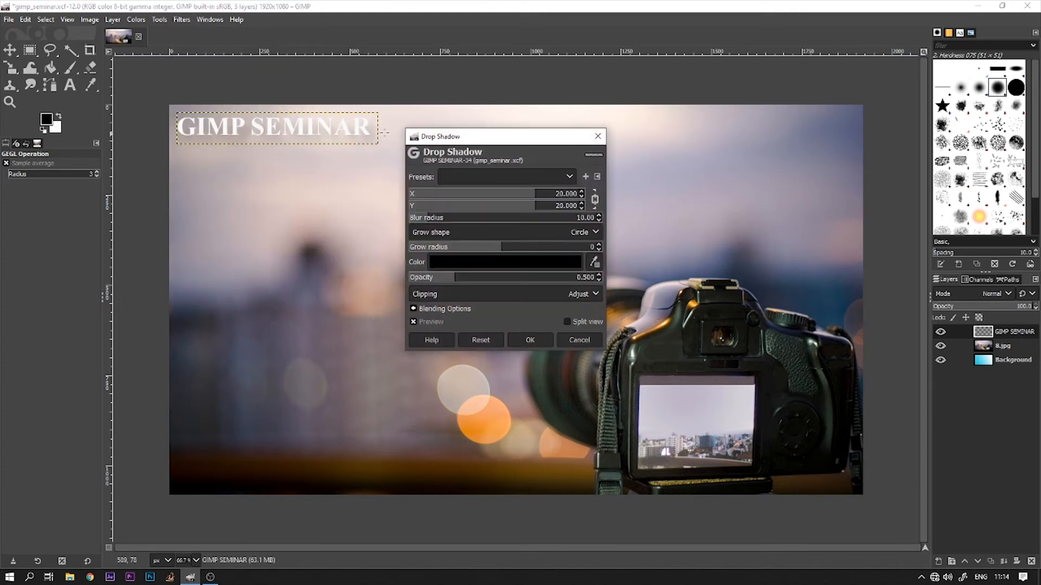
drag(471, 140, 484, 125)
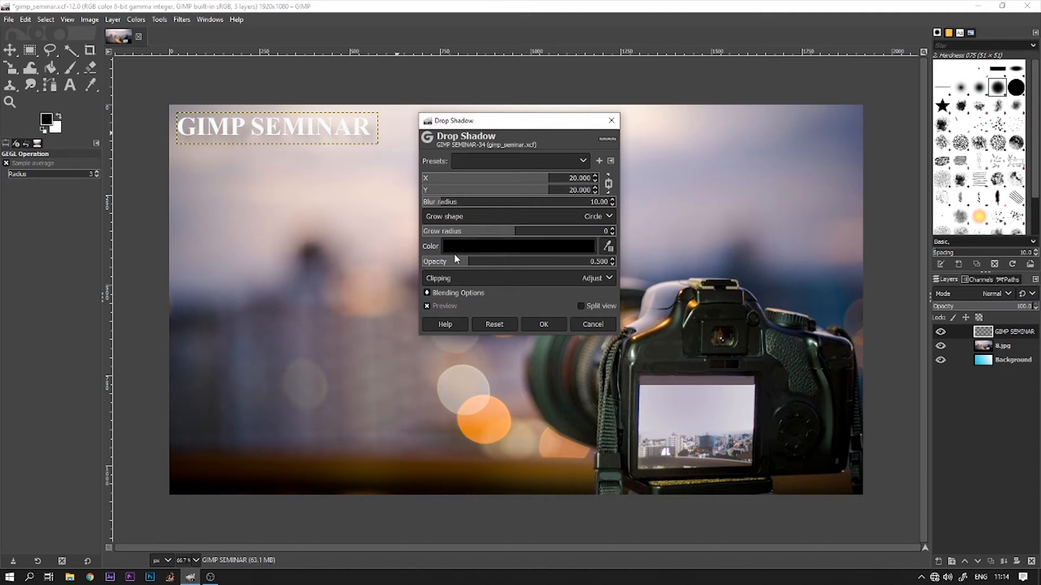
drag(465, 266, 527, 277)
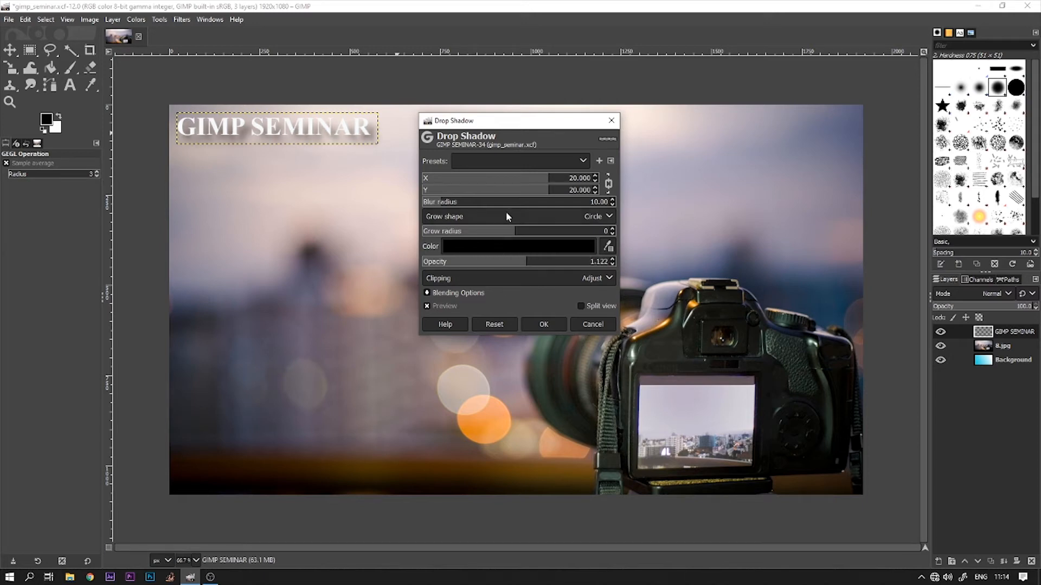
mouse_move(430, 202)
mouse_down()
mouse_move(469, 202)
mouse_move(442, 206)
mouse_up()
drag(548, 191, 523, 192)
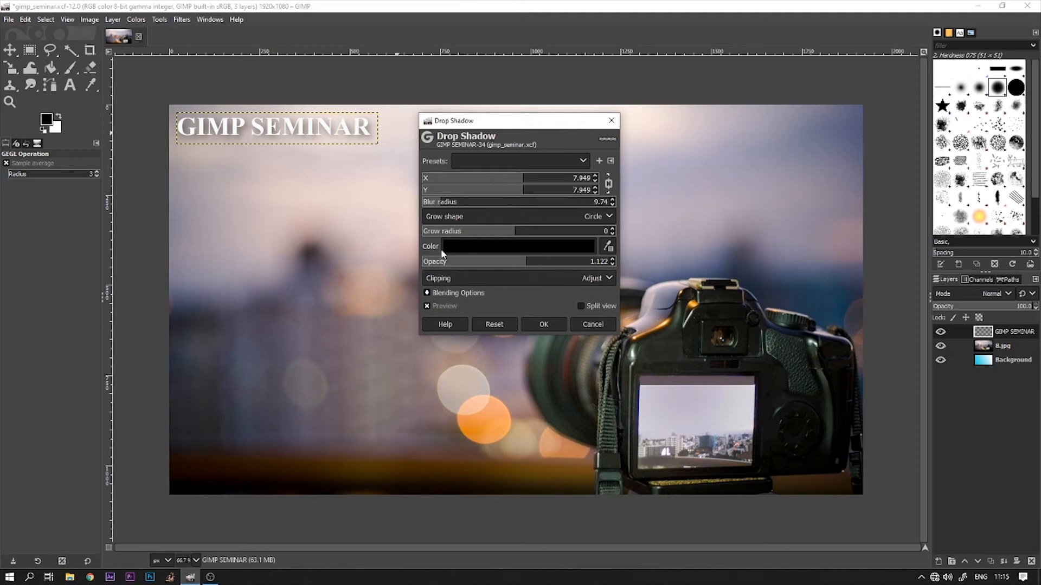
drag(508, 235, 530, 239)
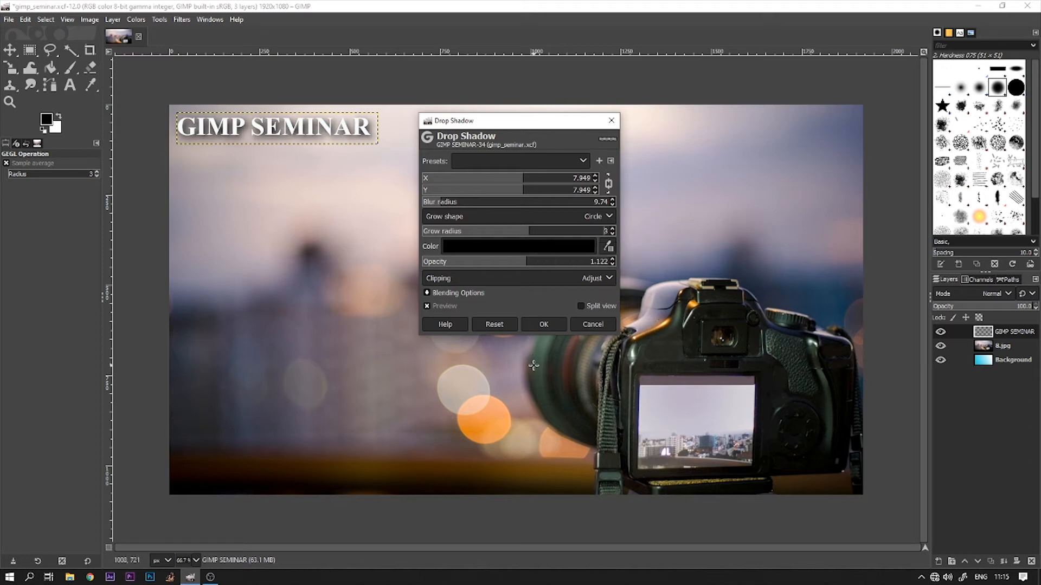
click(544, 324)
Step: Add a transparent 1920 × 1080 px layer above the GIMP SEMINAR layer
click(11, 53)
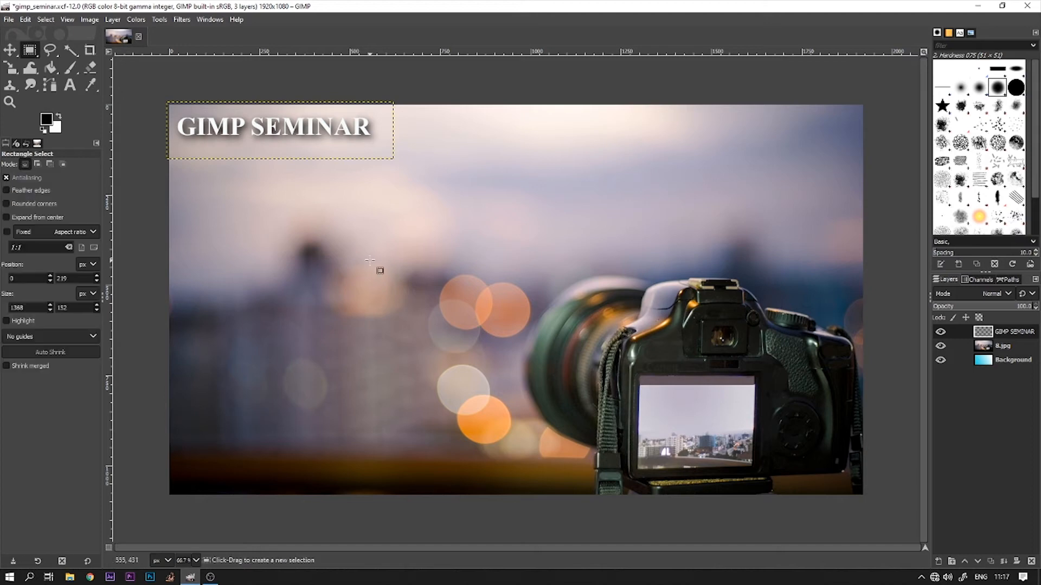
click(939, 561)
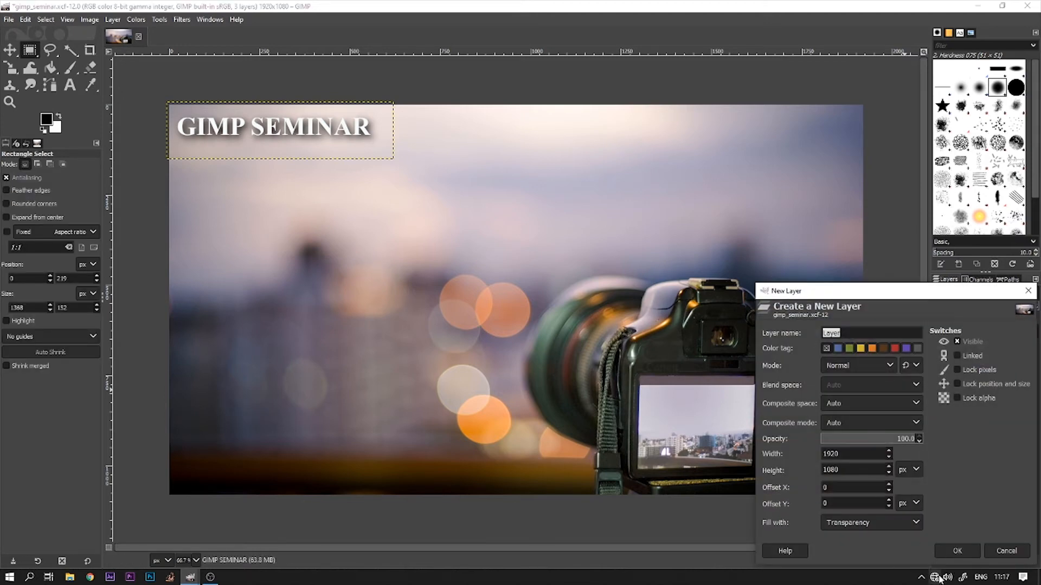
click(958, 551)
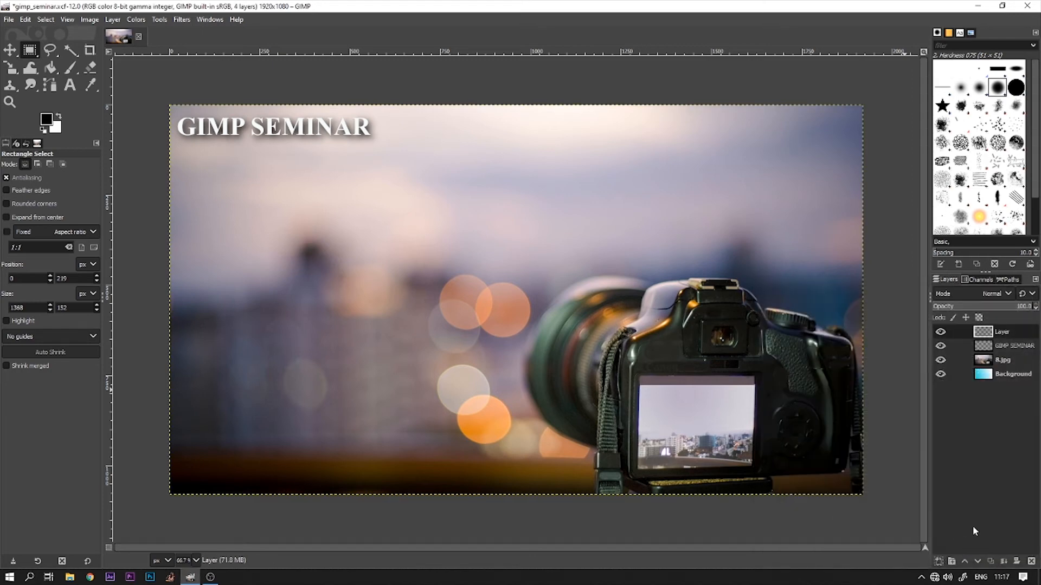
Step: Draw a long rectangular selection about 1206 px wide below the GIMP SEMINAR title on the new layer
key(m)
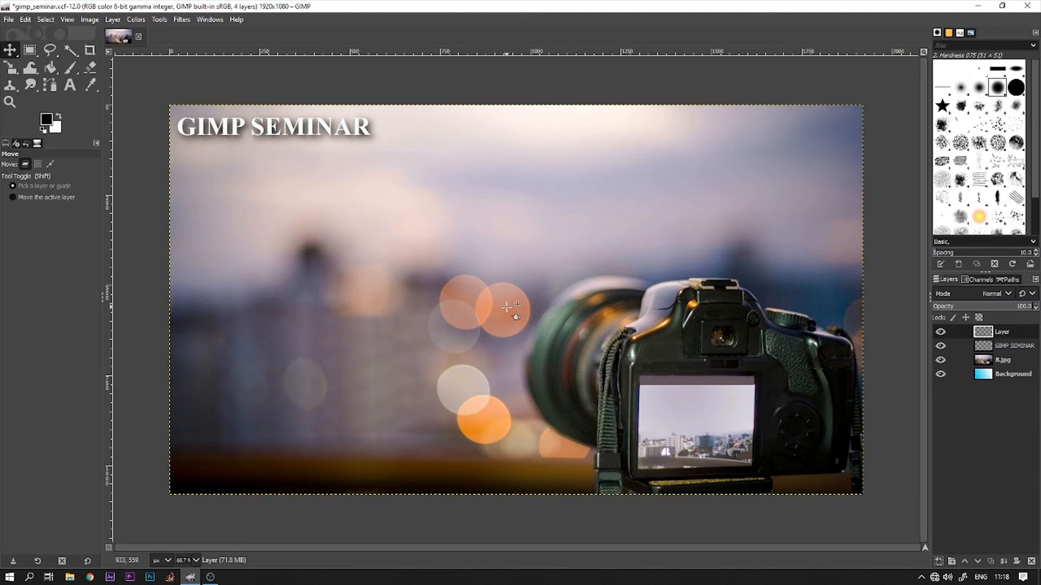
click(30, 52)
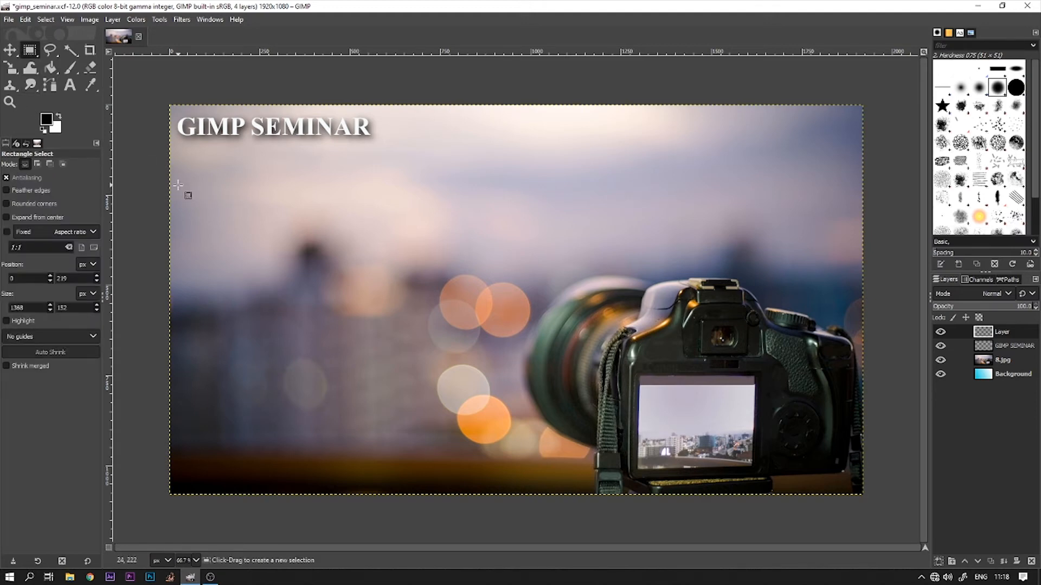
drag(178, 186, 565, 204)
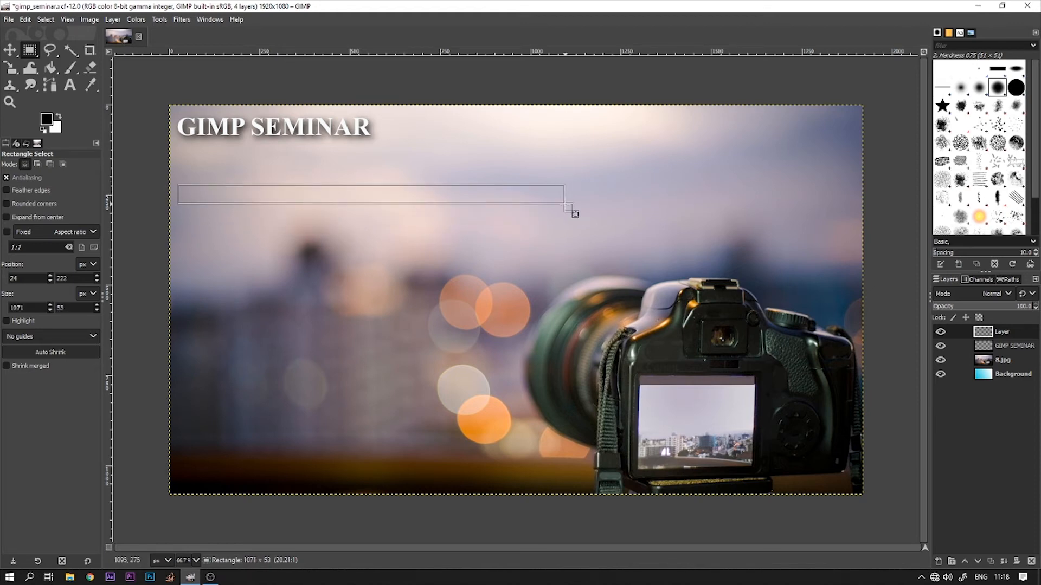
key(shift)
drag(565, 205, 529, 241)
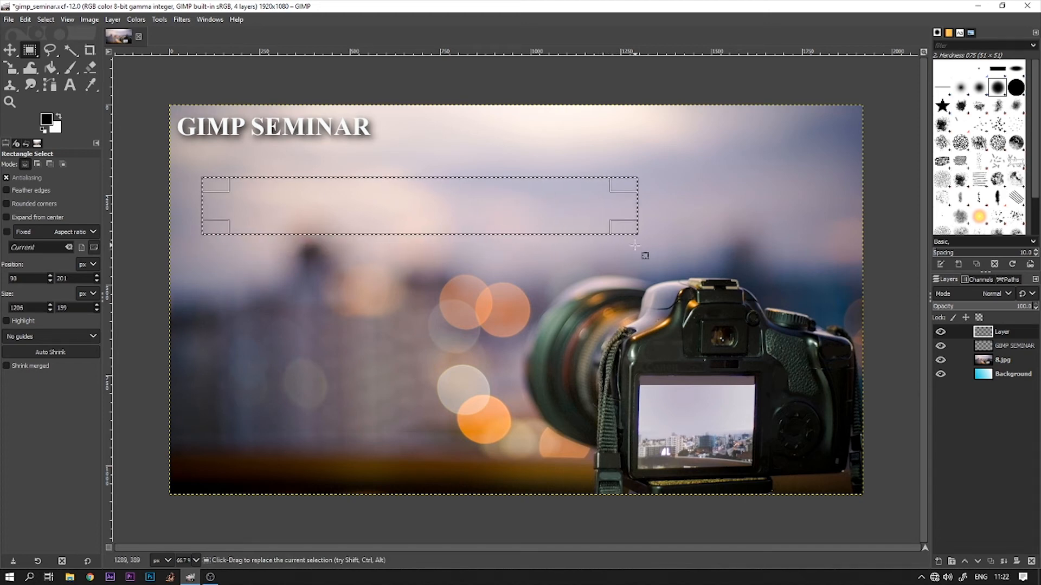
Step: Fill the rectangular selection with the black foreground color
right_click(363, 210)
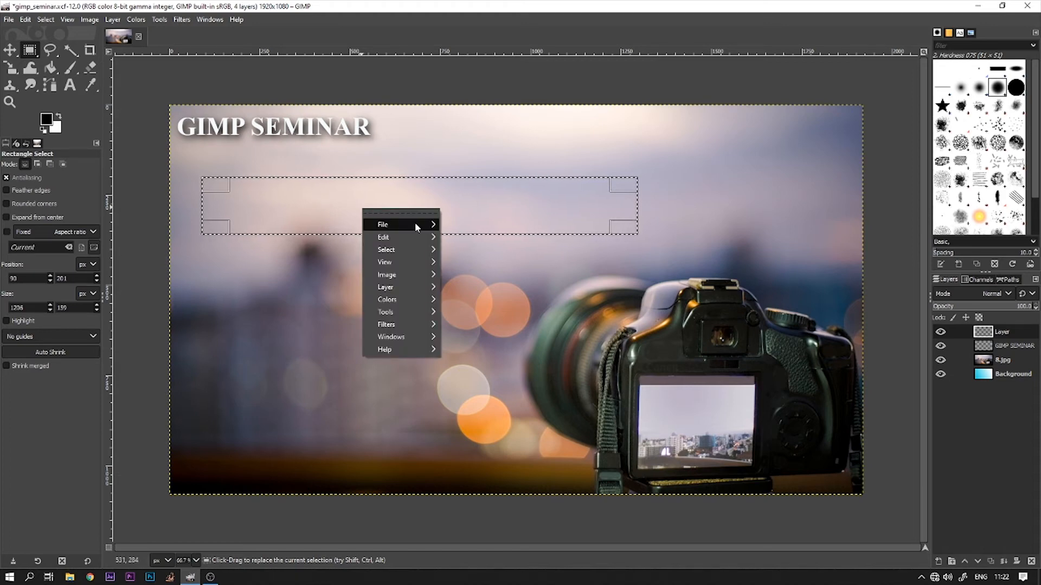
mouse_move(429, 244)
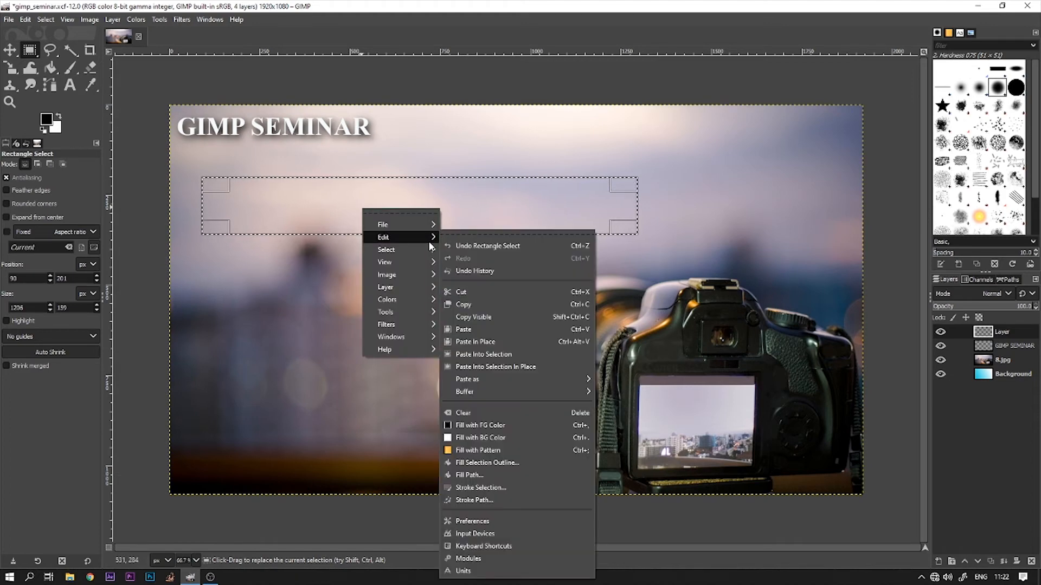
click(525, 425)
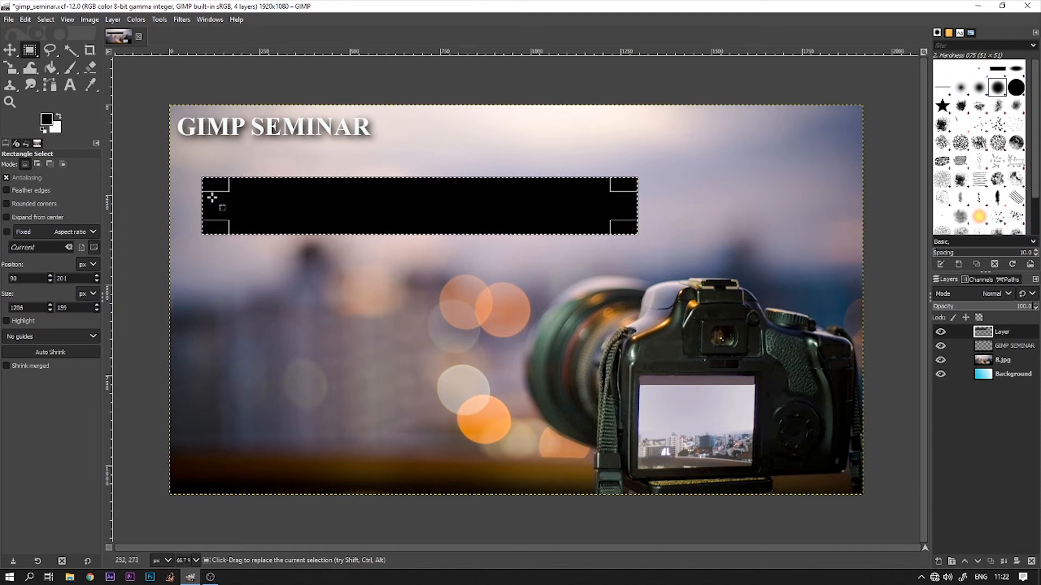
Step: Set the foreground color to light blue 2fdff1 and bucket-fill the selected rectangle with it
click(48, 120)
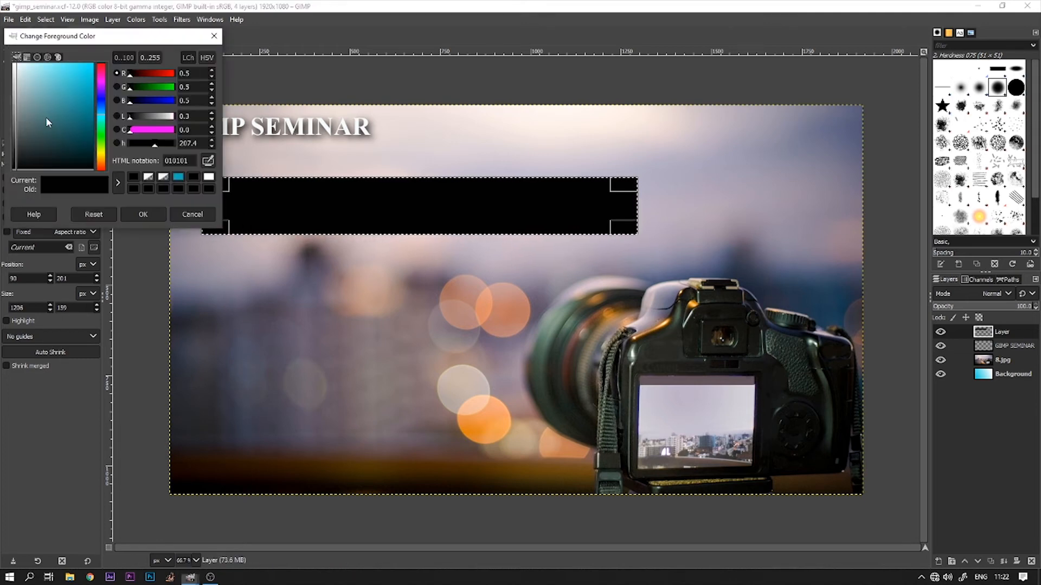
click(50, 83)
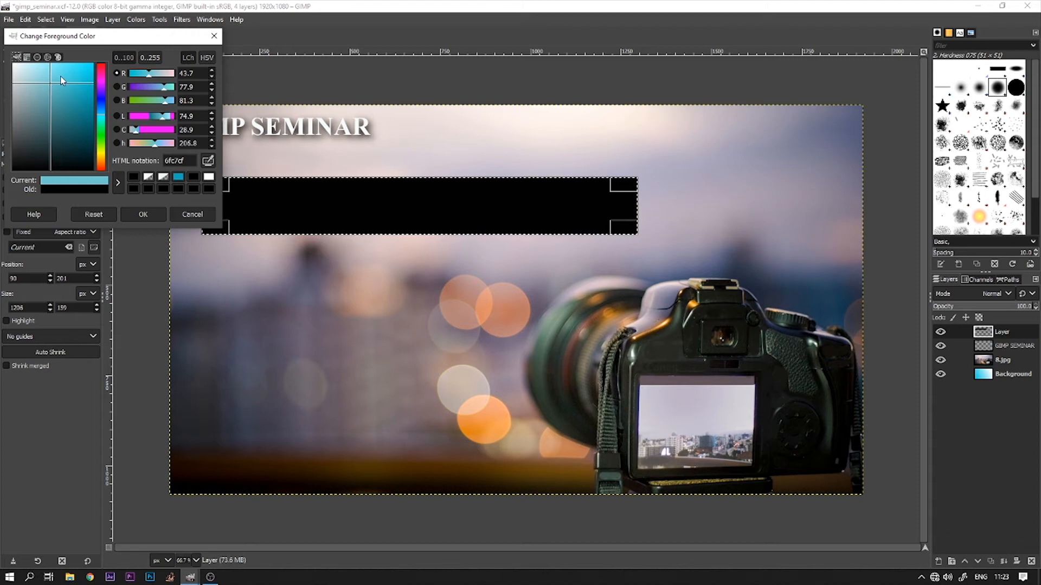
click(64, 69)
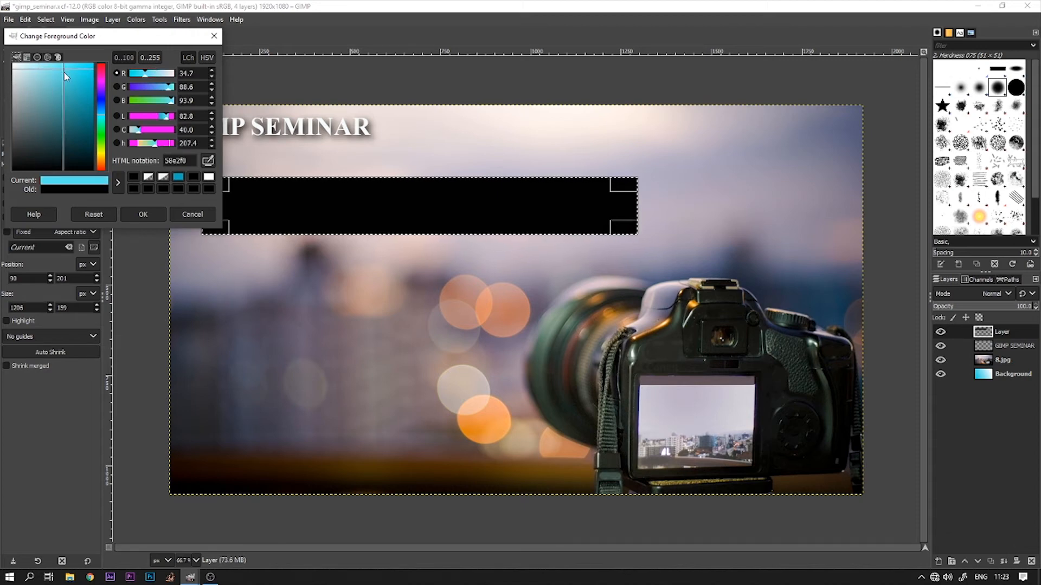
click(77, 69)
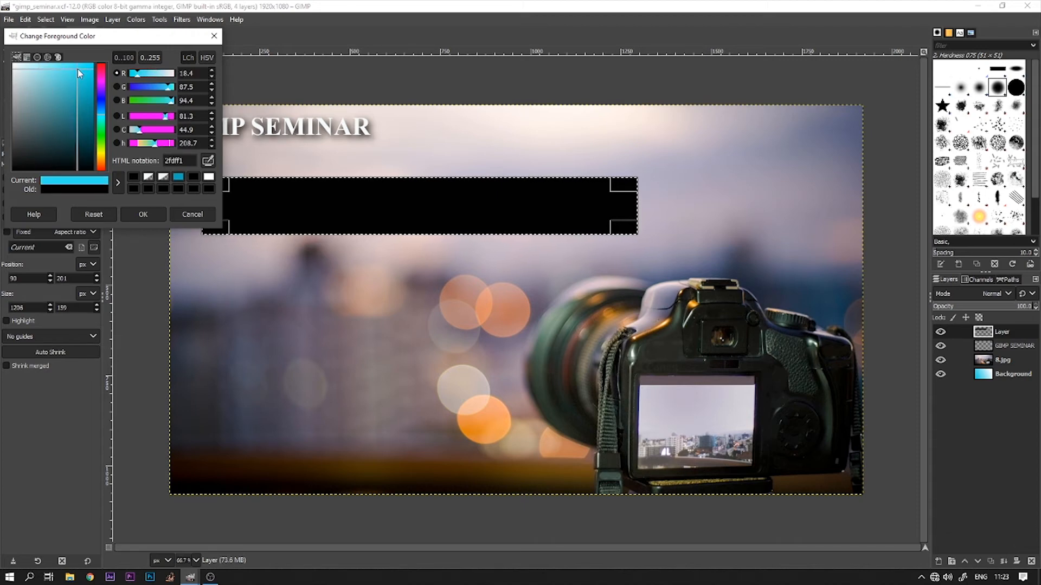
click(145, 216)
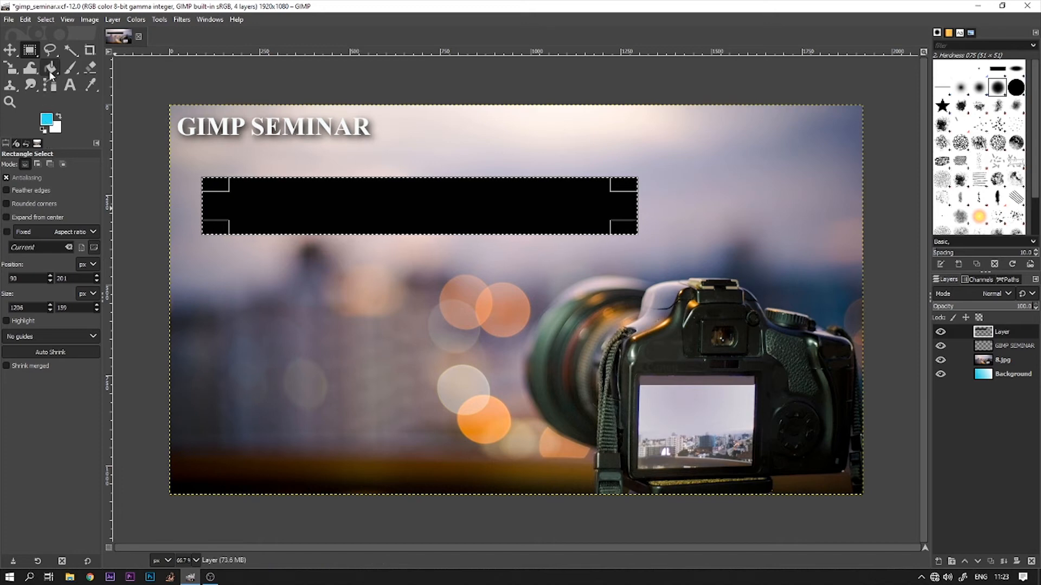
click(50, 67)
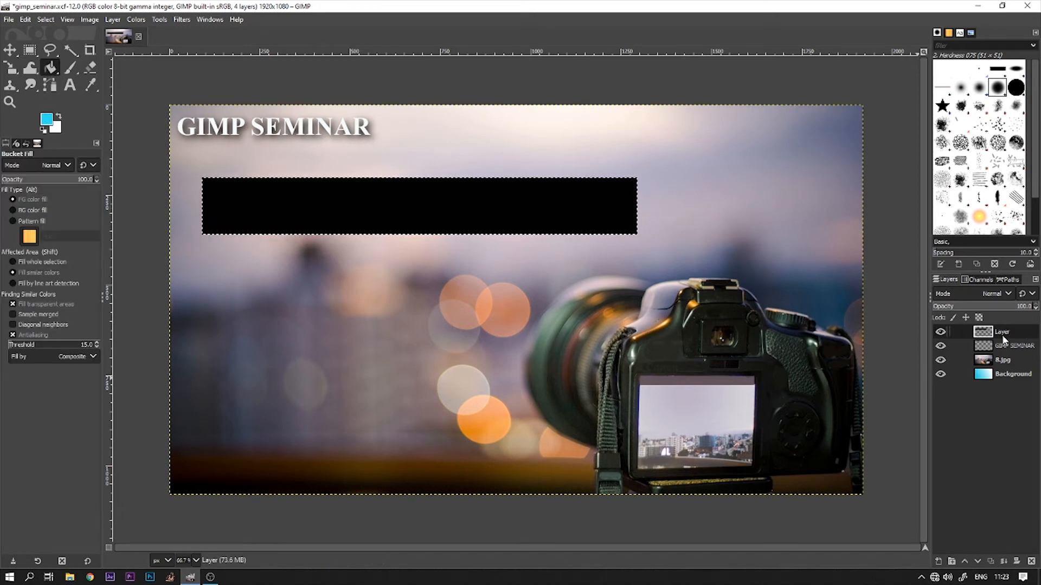
click(375, 197)
key(r)
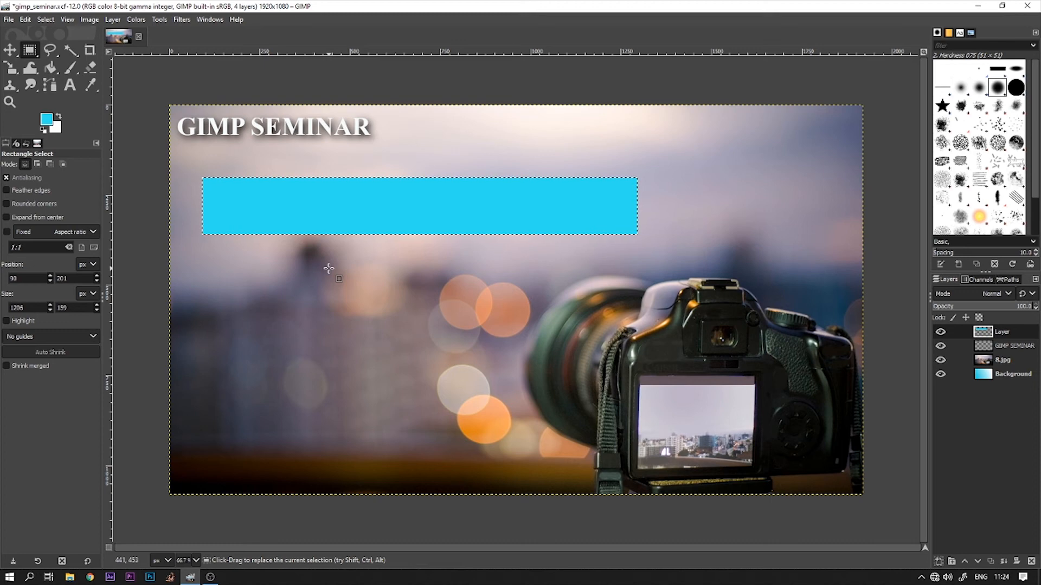
Step: Add a transparent 1920 × 1080 px layer named cirle above the rectangle's layer
click(939, 561)
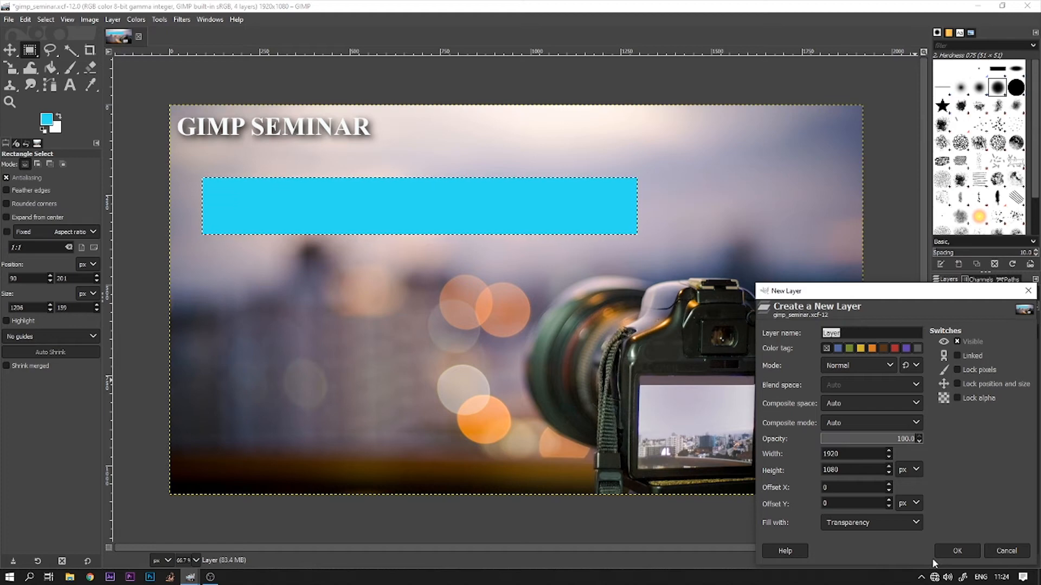
text(cirle)
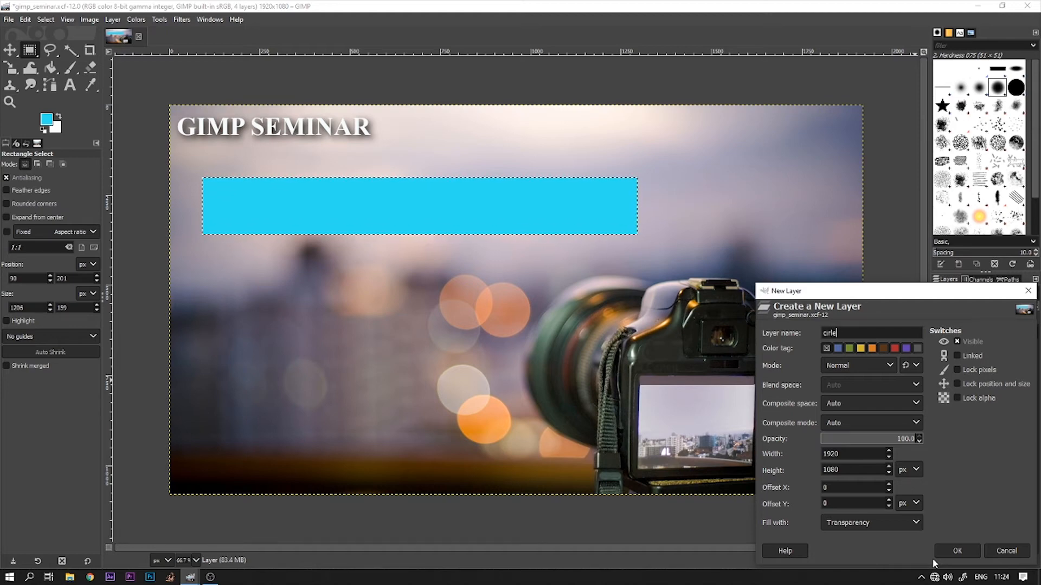
click(944, 552)
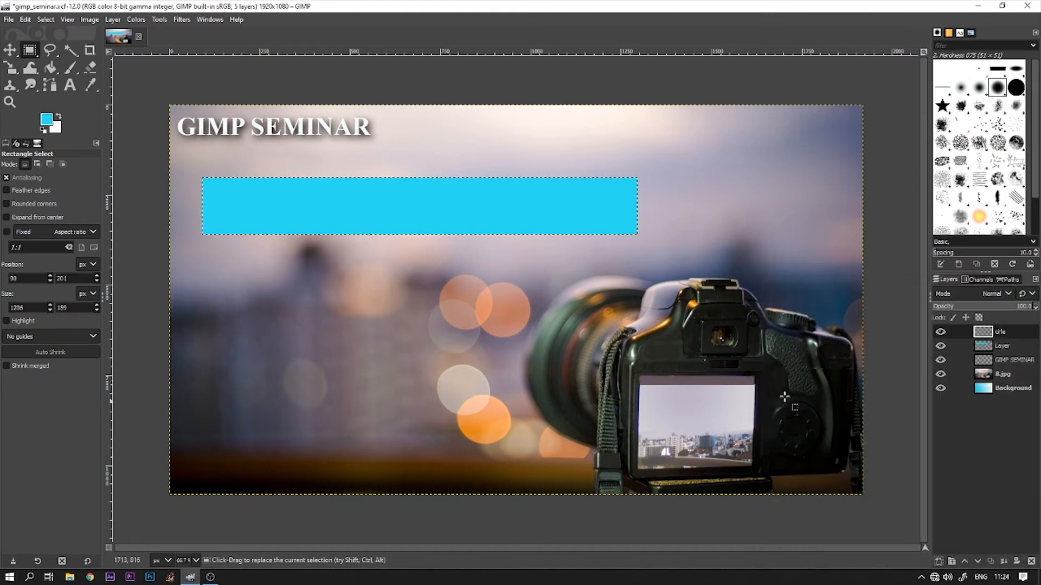
Step: Draw a circular selection about 210 × 210 px below the blue bar with Ellipse Select and fill it with the foreground color
click(30, 50)
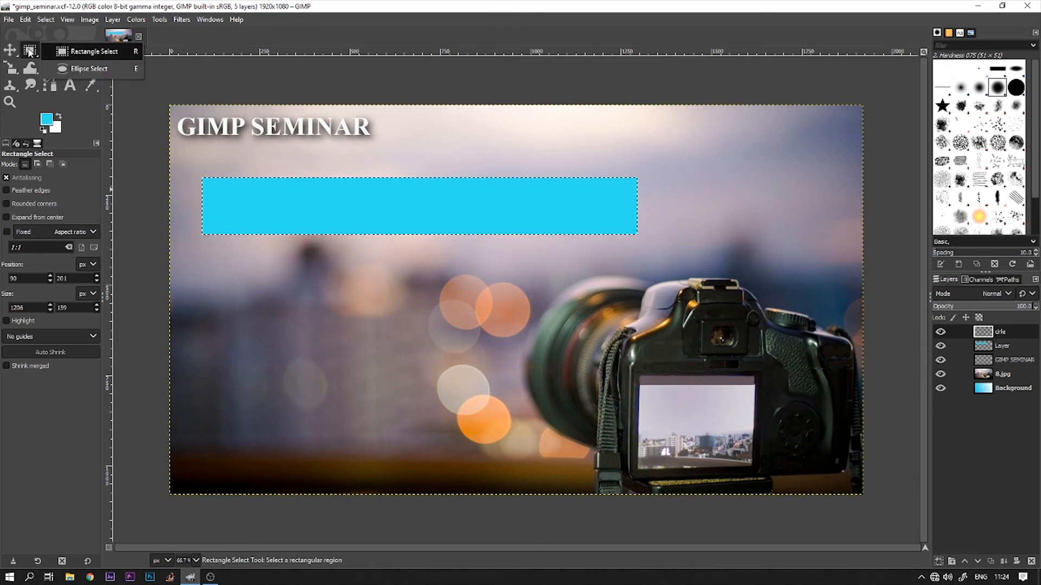
click(71, 69)
drag(235, 279, 310, 343)
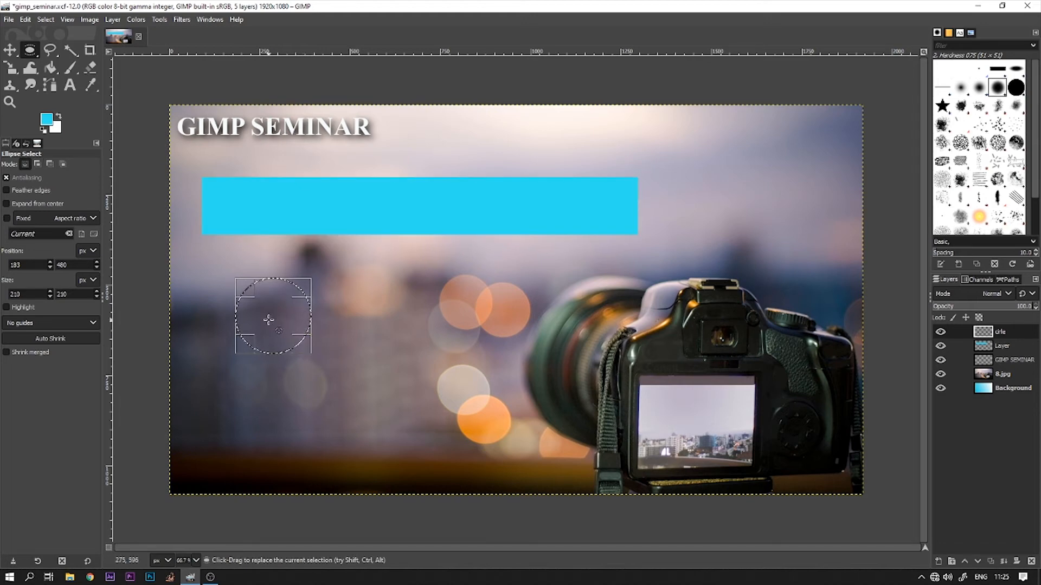
right_click(275, 322)
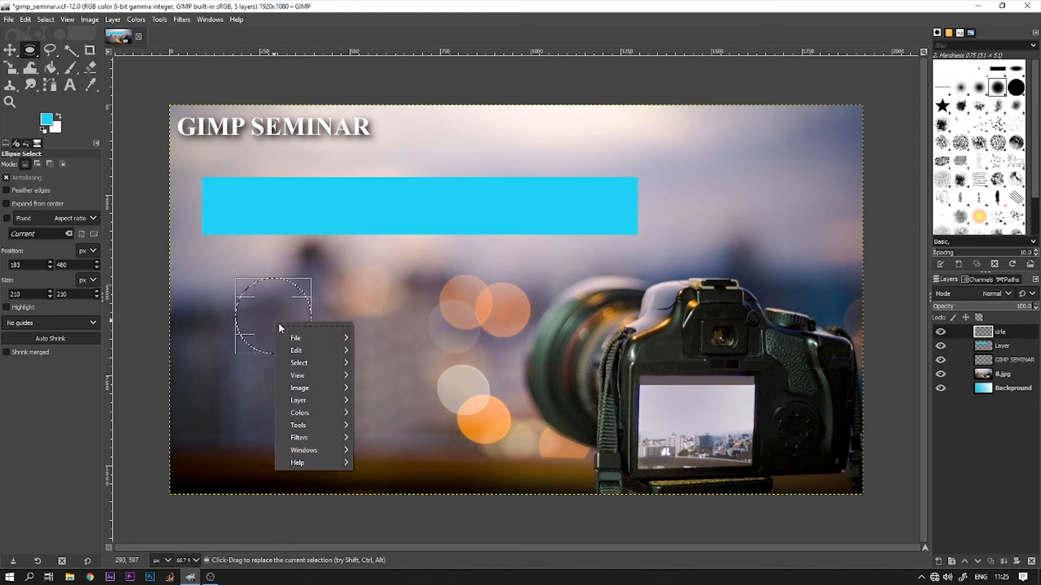
mouse_move(307, 350)
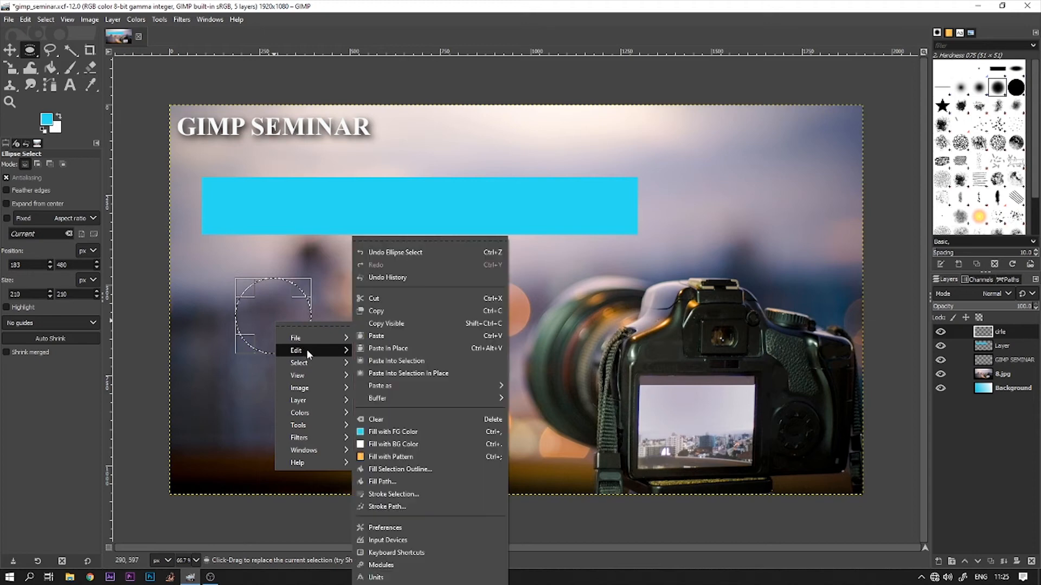
click(427, 432)
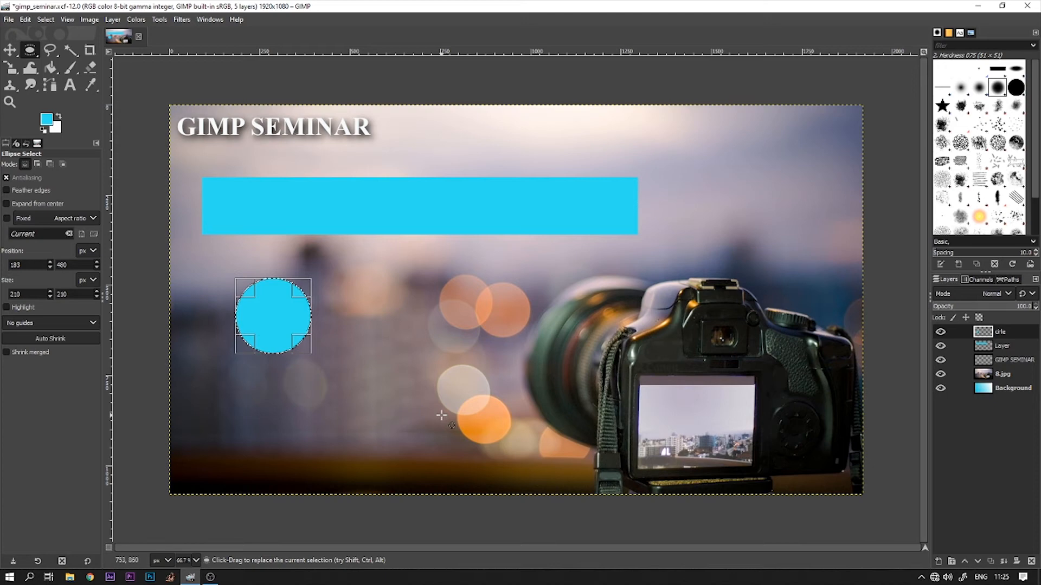
Step: Move the blue circle onto the bar's left end and shift the bar's layer slightly to the right
click(10, 50)
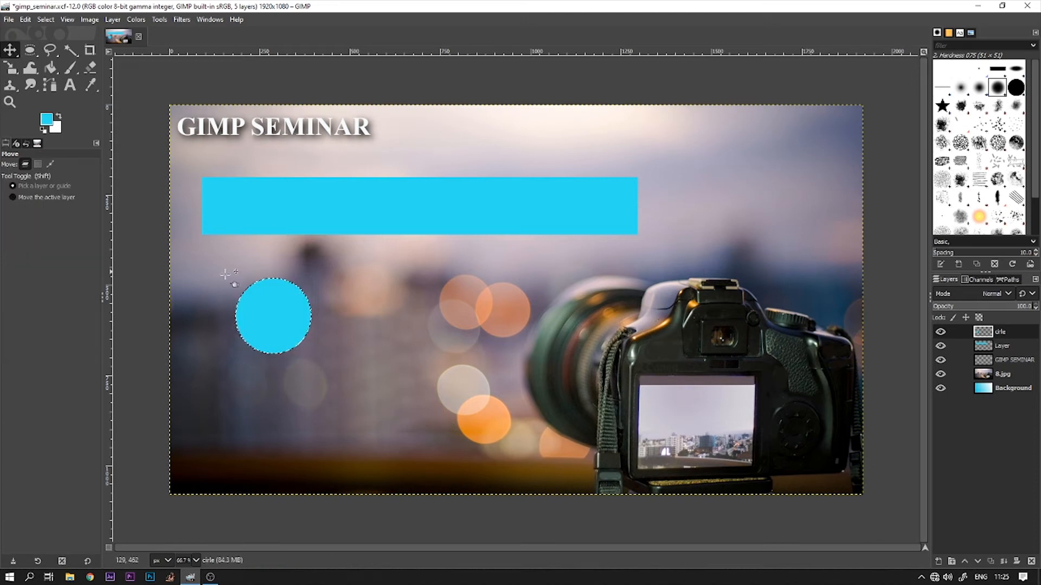
drag(281, 328, 215, 215)
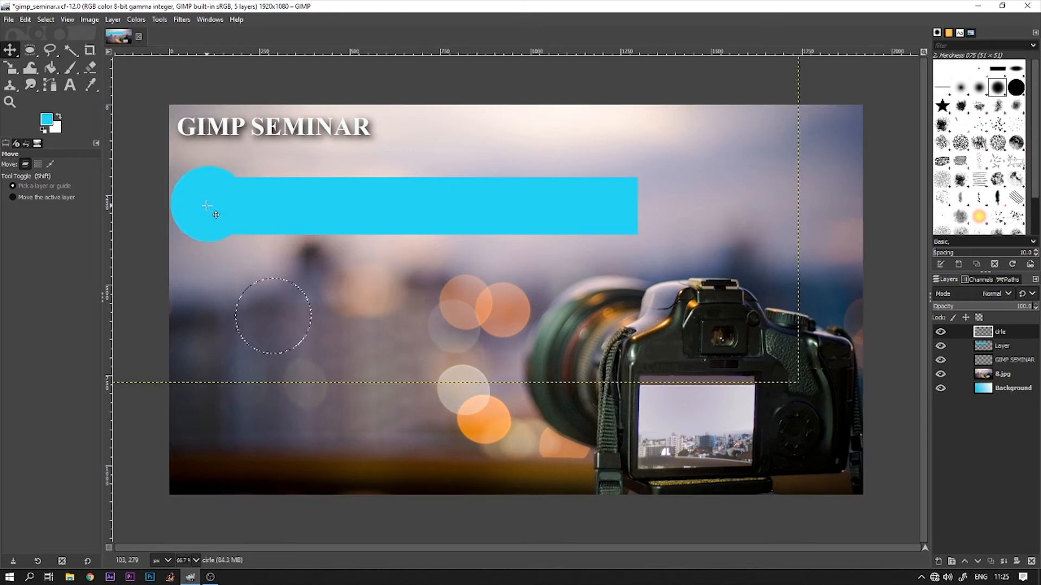
click(989, 347)
drag(361, 202, 390, 202)
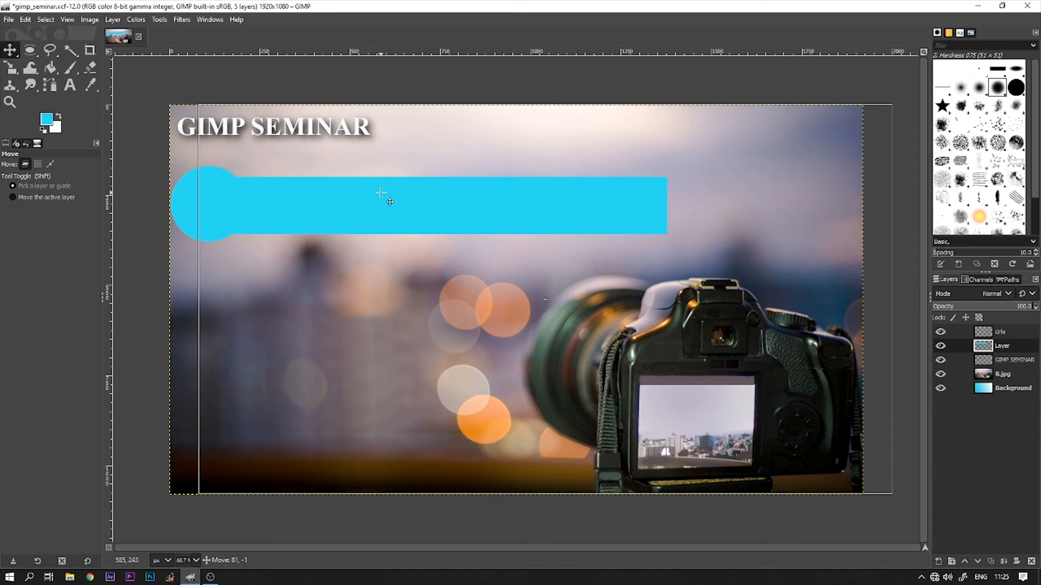
drag(389, 202, 385, 202)
key(Page_Up)
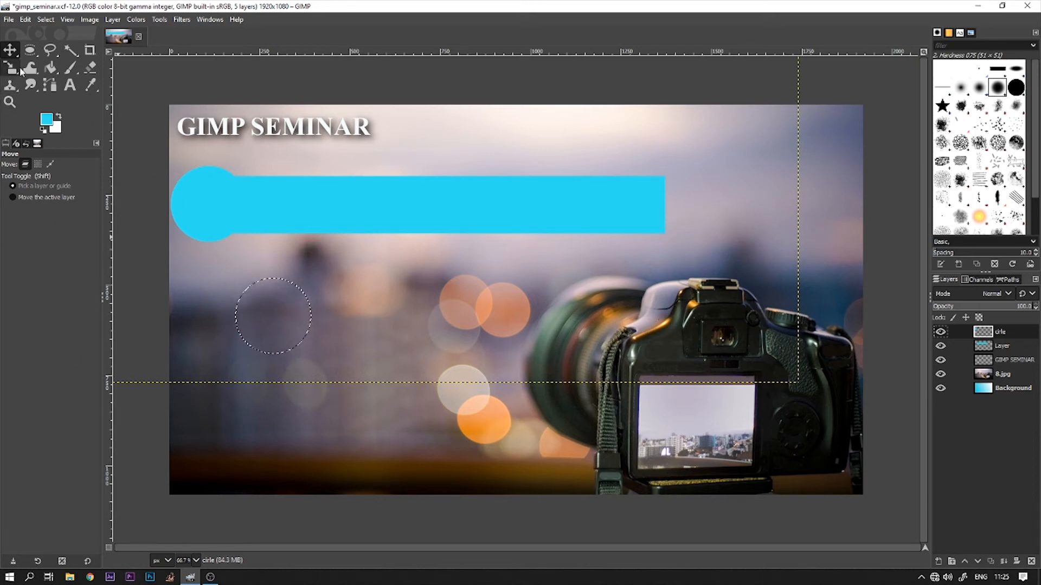
Step: Clear the circular selection from the image and return to the Move tool
click(31, 51)
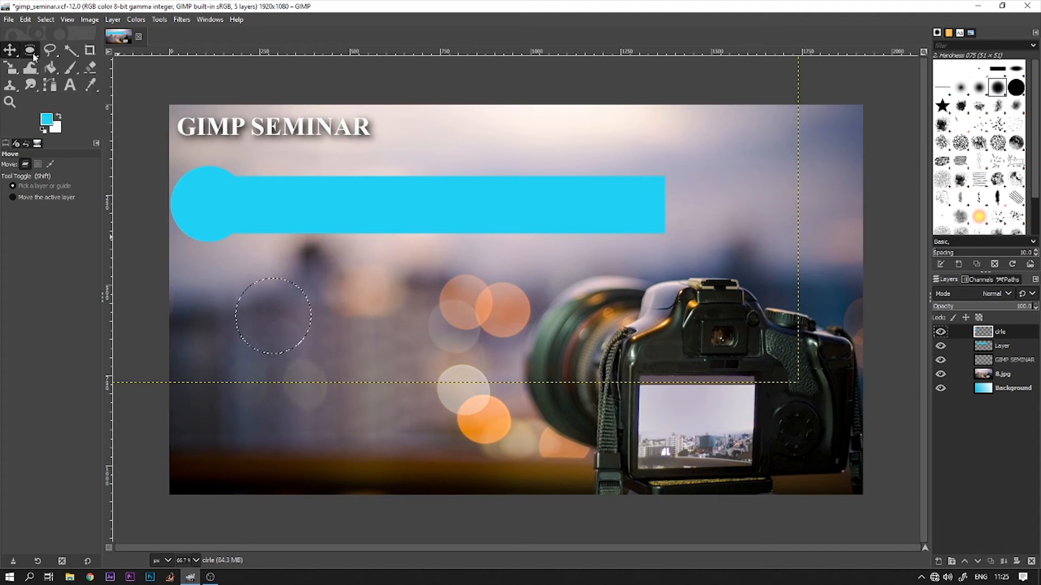
click(438, 325)
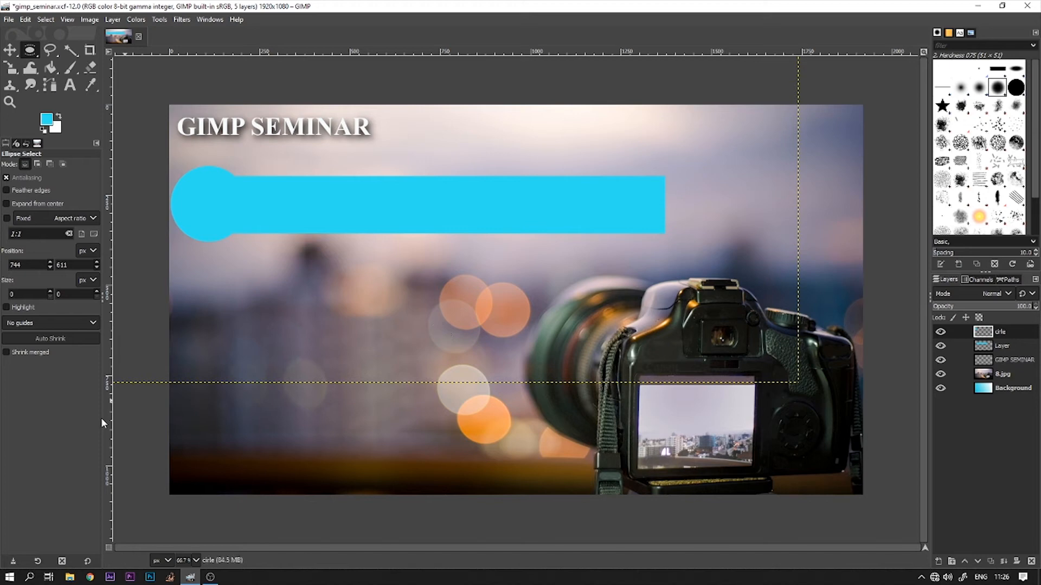
click(10, 50)
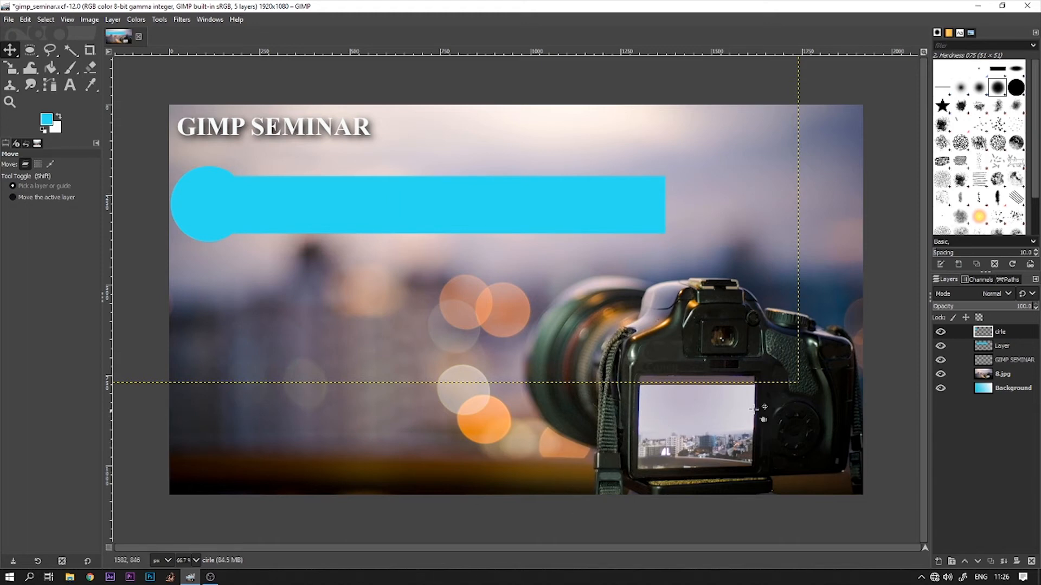
Step: Lower the opacity of the blue bar's layer to 50.3
click(1014, 349)
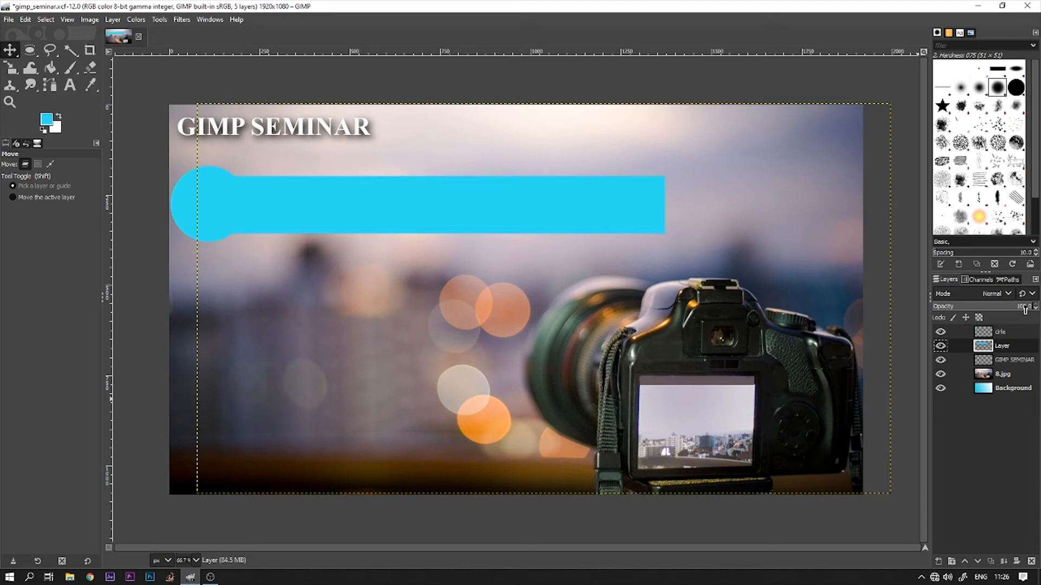
drag(1025, 309, 966, 313)
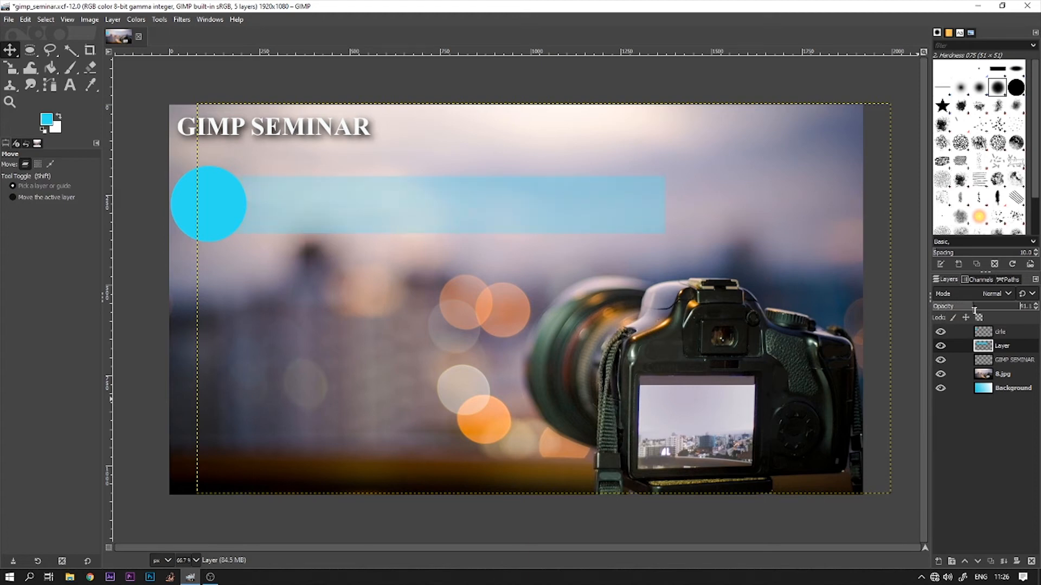
drag(980, 309, 983, 310)
Step: Scale the bar's layer down to about 1475 × 830 px and reposition it so the bar extends from behind the blue circle
click(15, 73)
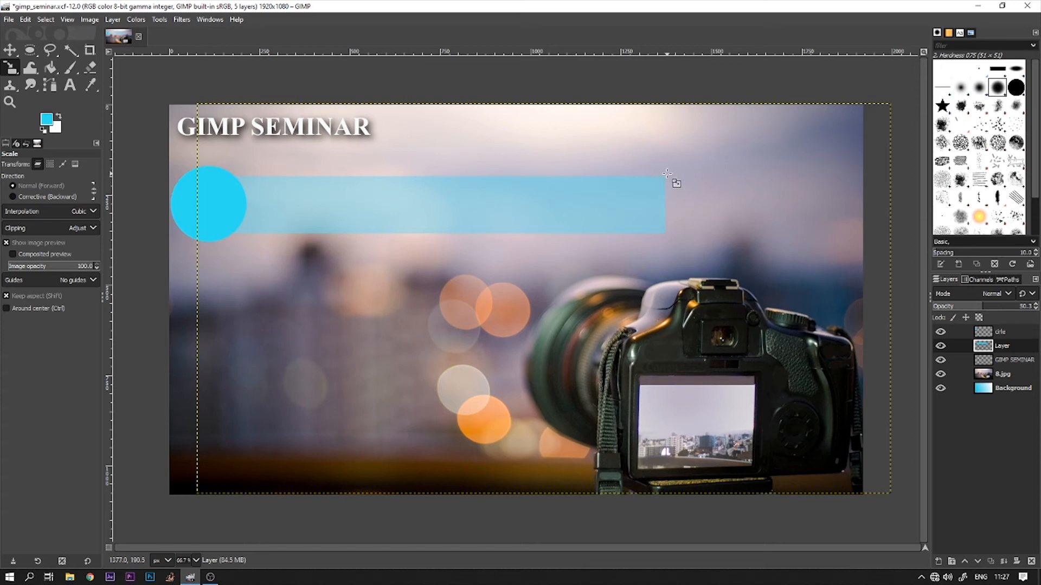
drag(666, 175, 409, 297)
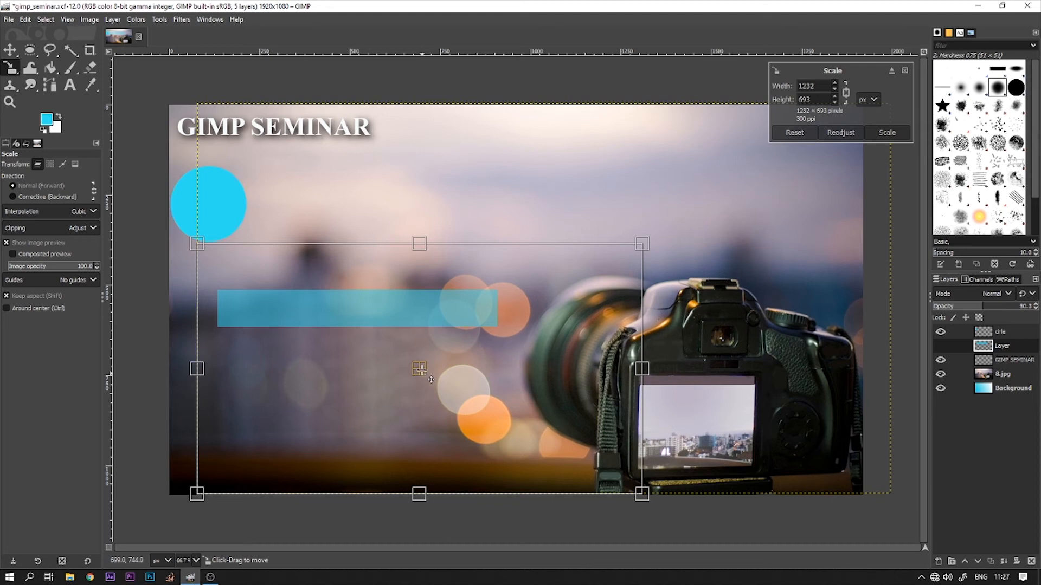
drag(419, 371, 435, 266)
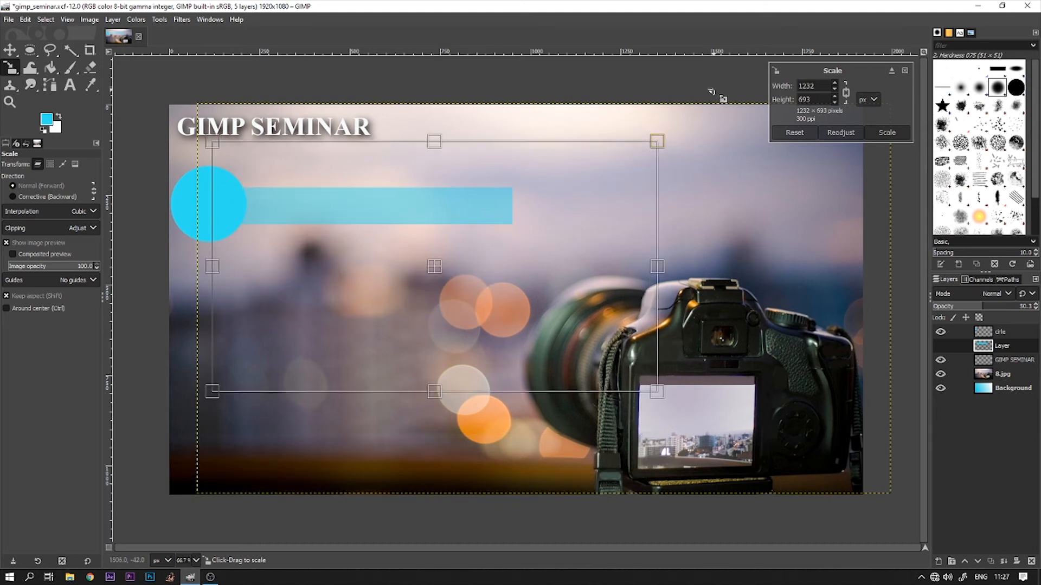
drag(658, 145, 742, 93)
drag(407, 173, 400, 203)
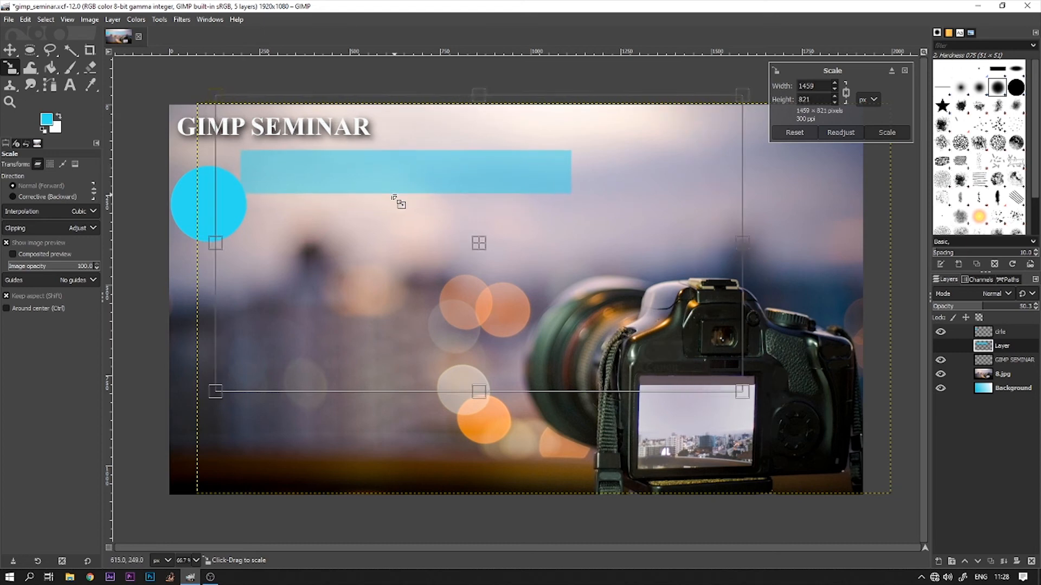
drag(470, 233, 476, 289)
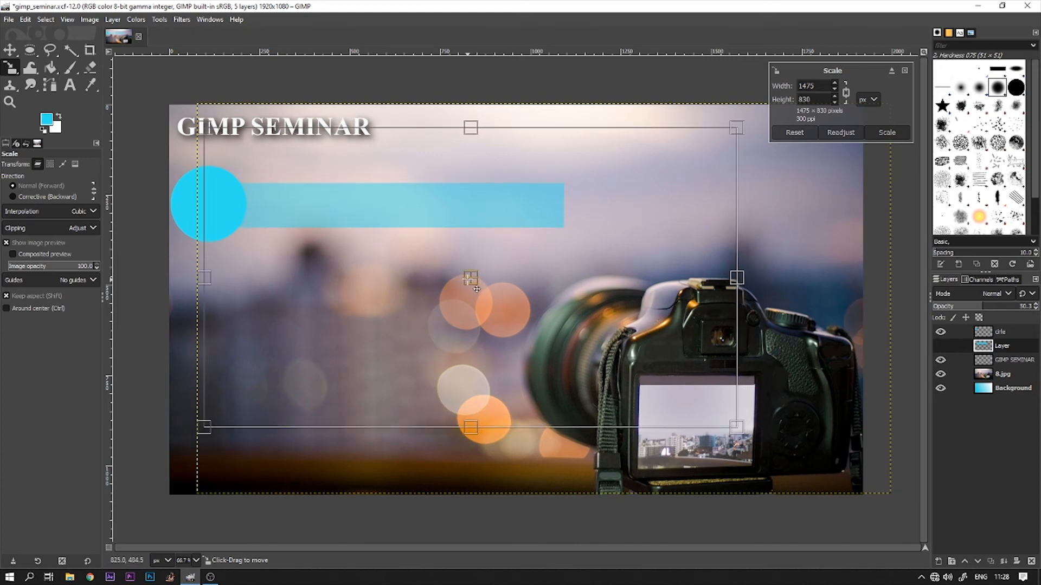
click(10, 49)
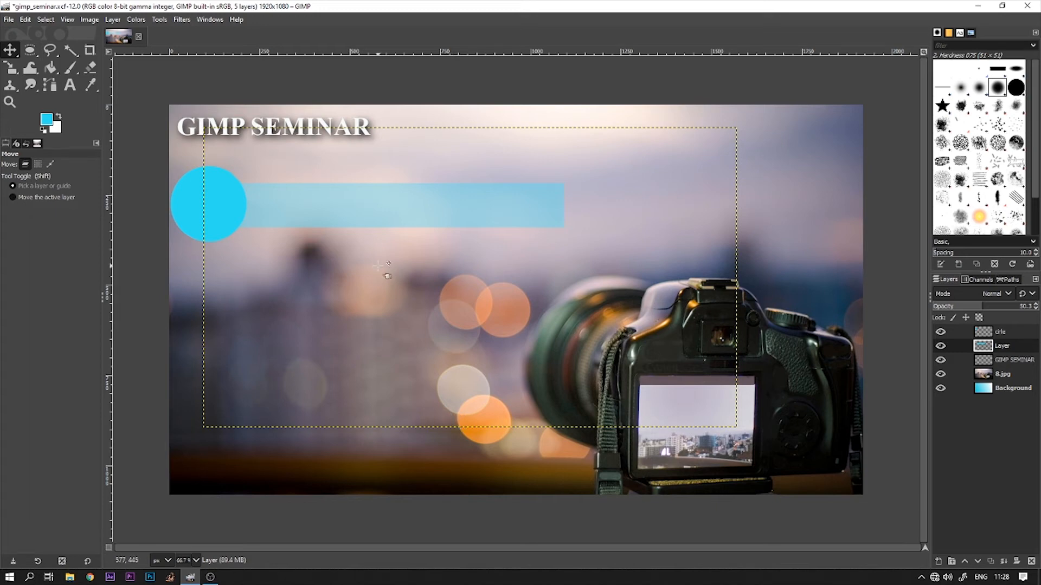
Step: Draw a text box spanning the semi-transparent bar and enter the text "Image Manipulation"
click(70, 85)
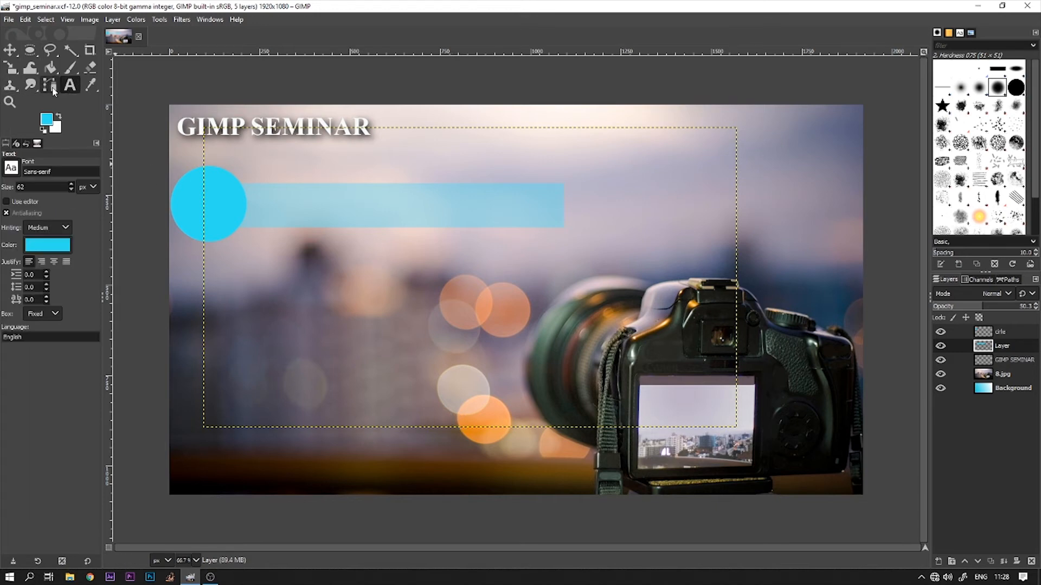
click(249, 188)
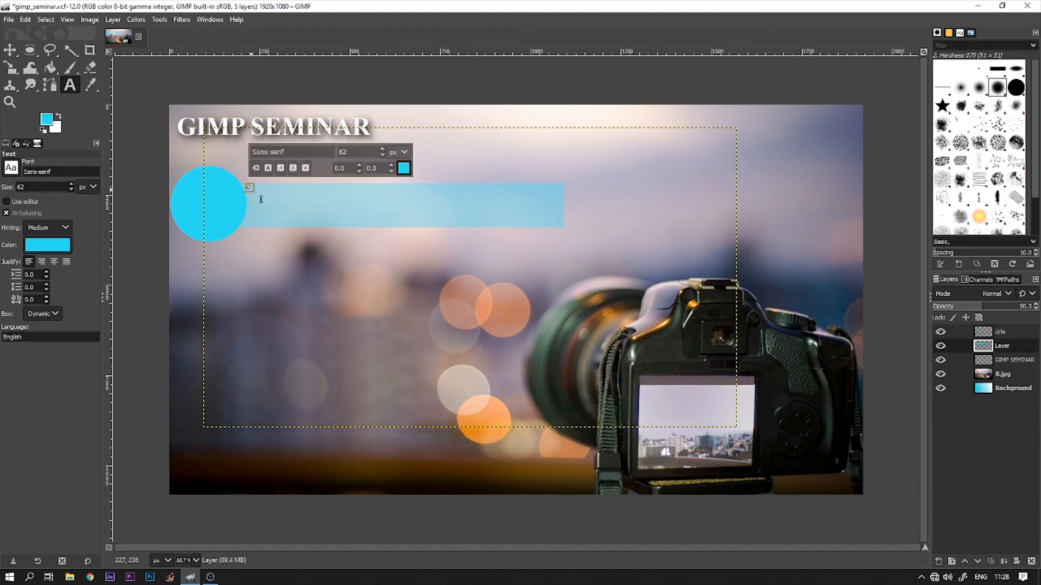
drag(261, 199, 569, 231)
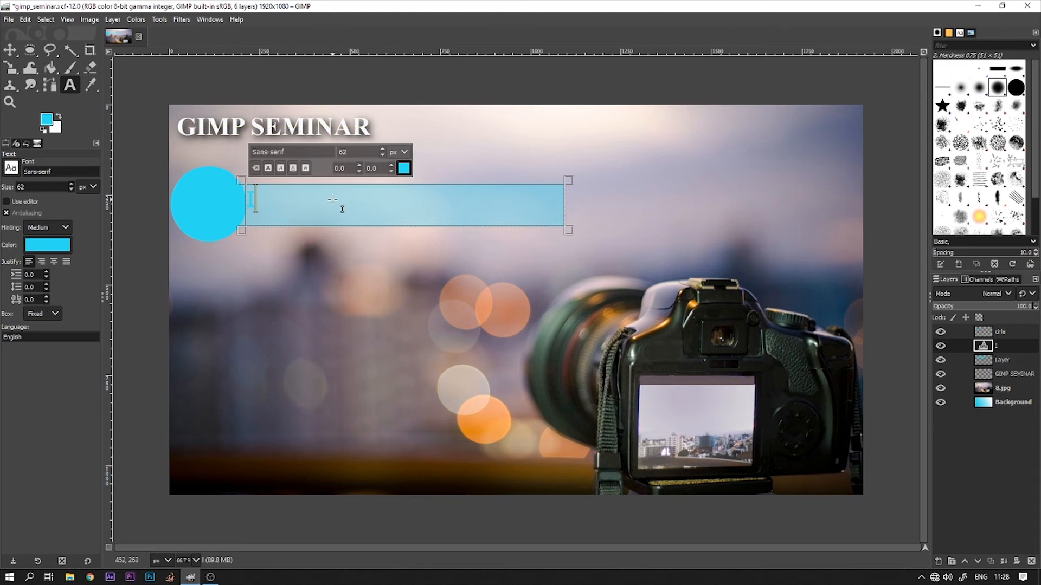
text(Image)
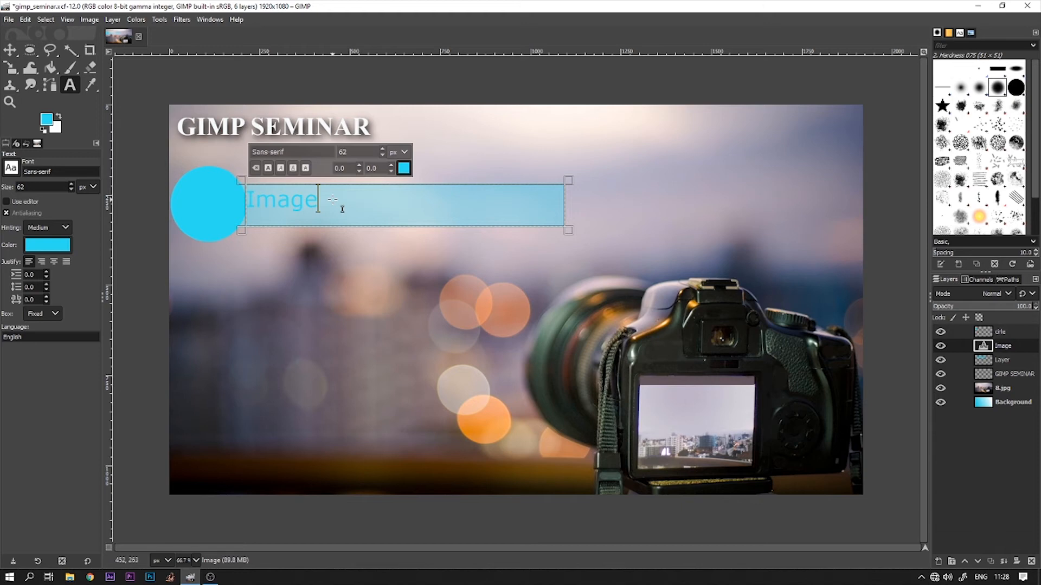
text( Manipulation)
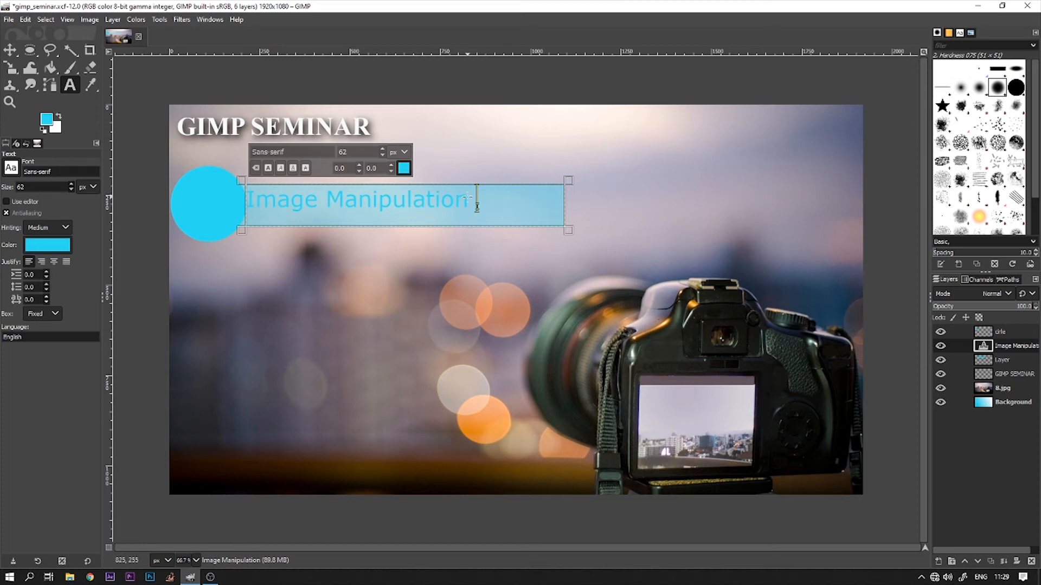
Step: Change the color of the whole "Image Manipulation" text to near-black 080909
drag(487, 206, 241, 198)
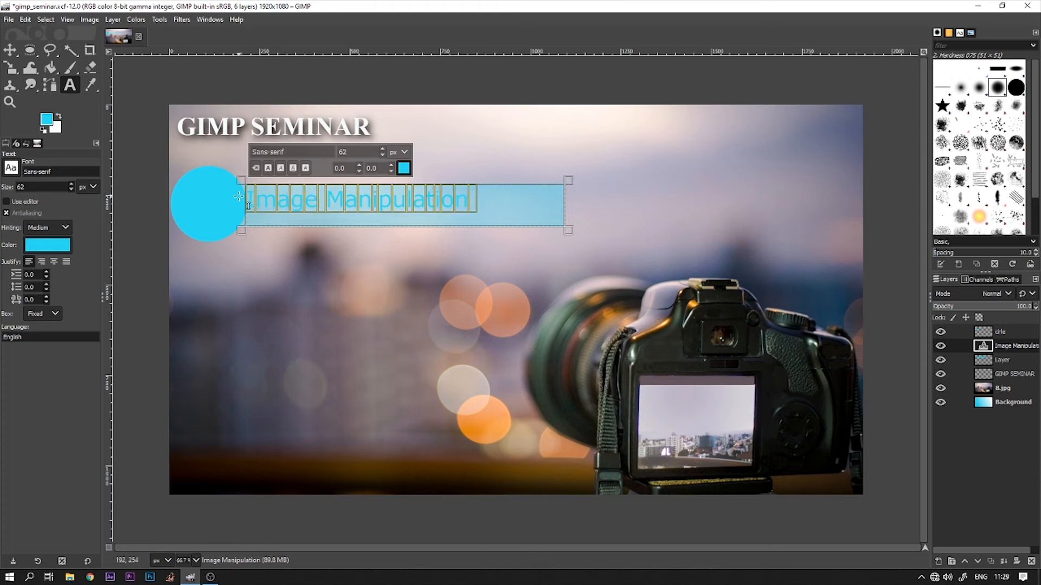
click(404, 169)
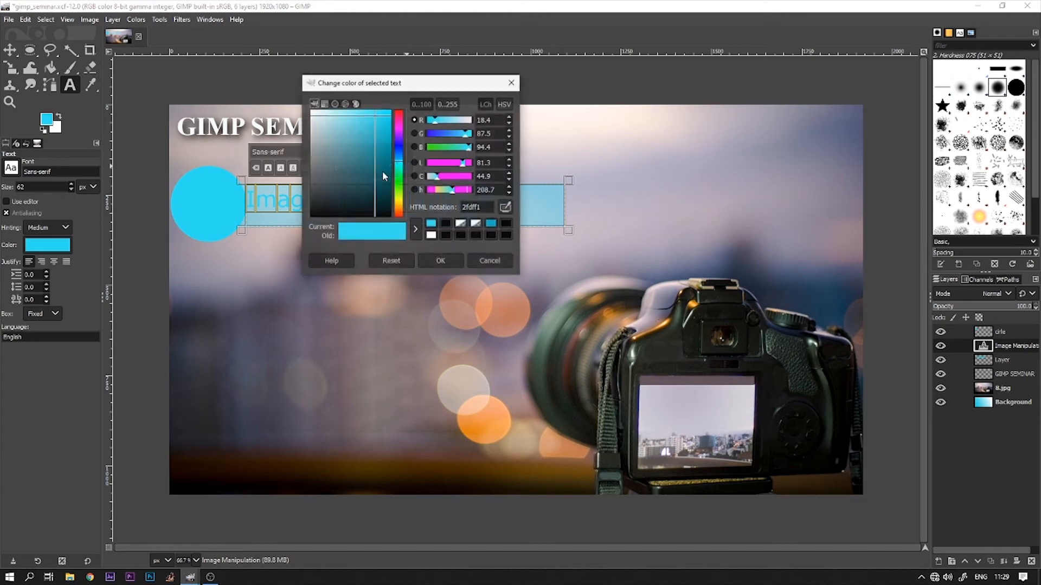
click(315, 214)
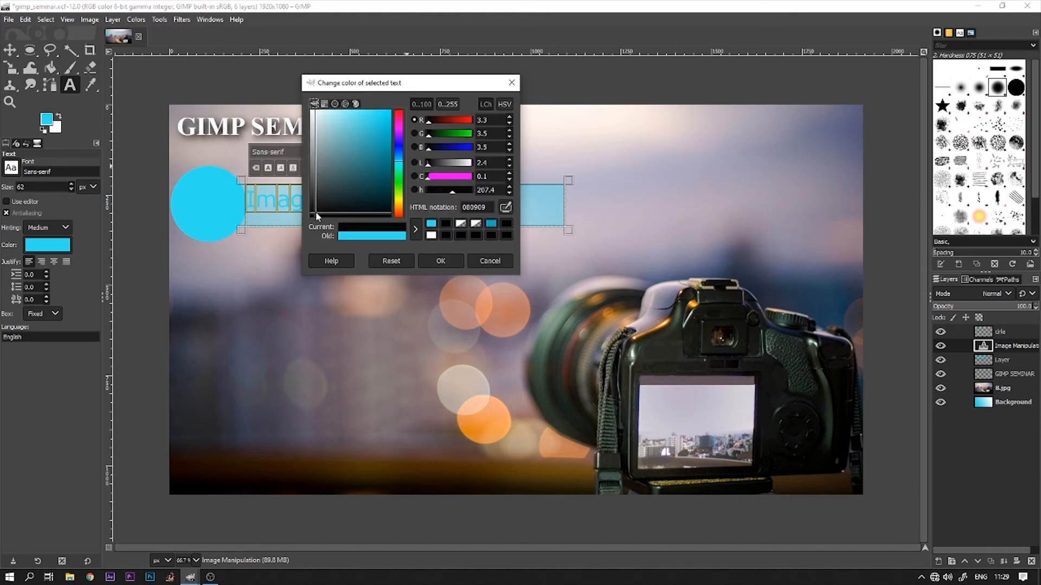
click(441, 261)
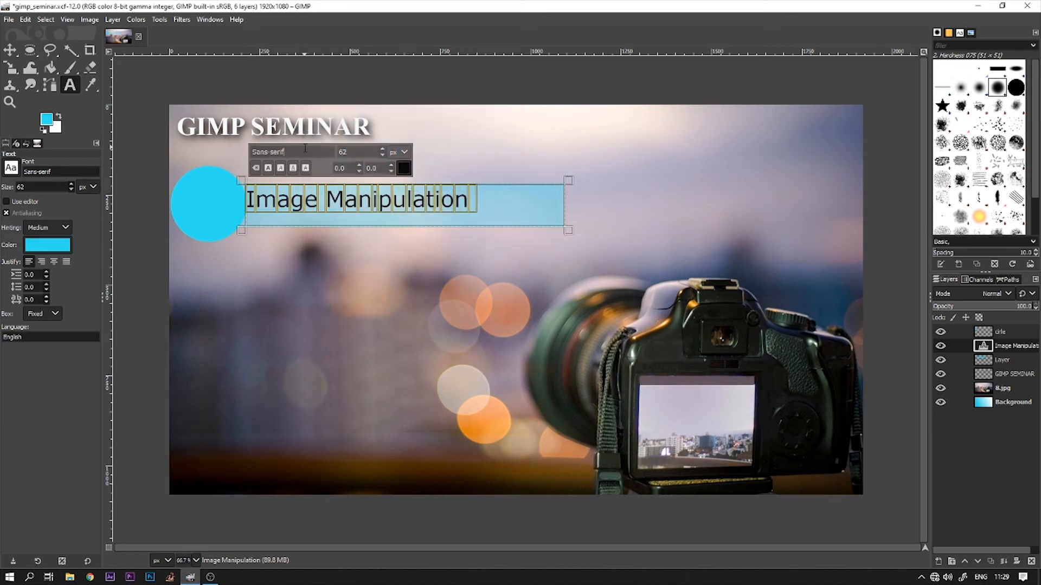
Step: Set the "Image Manipulation" text to Times New Roman Bold Italic at 65 px and return to the Move tool
triple_click(253, 156)
text(time)
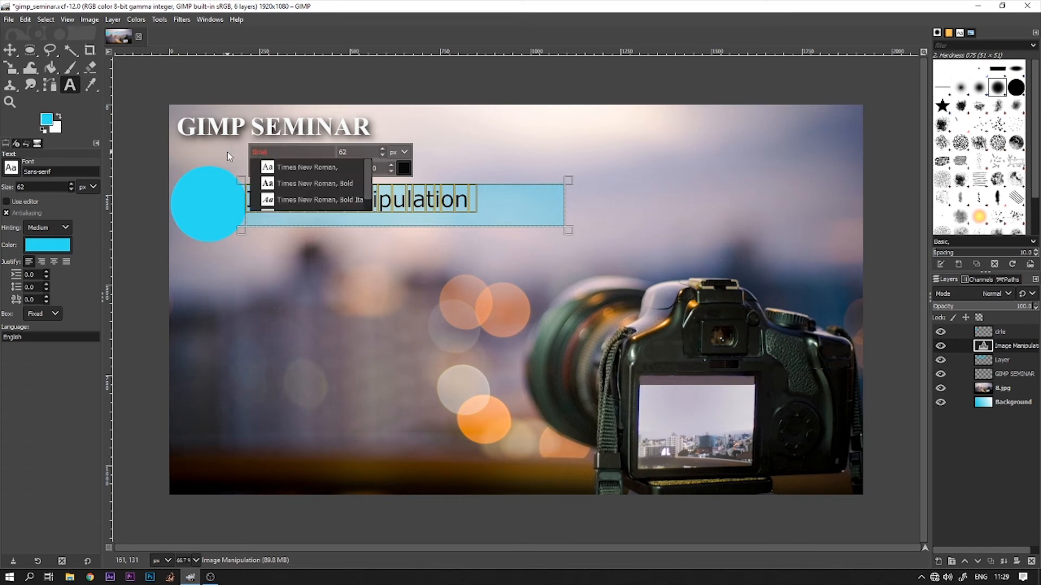
click(313, 199)
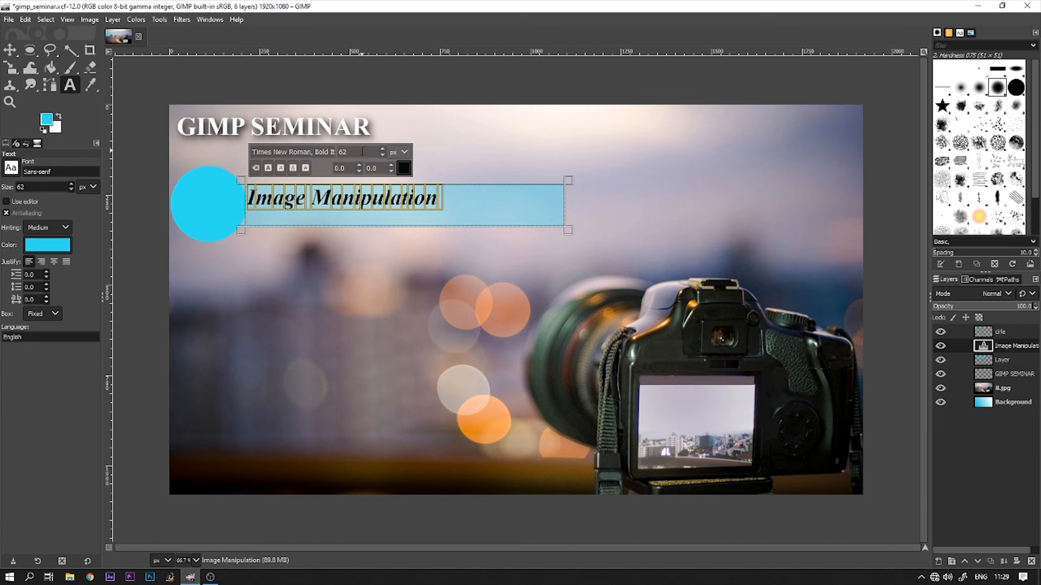
drag(357, 152, 329, 150)
text(65)
key(Return)
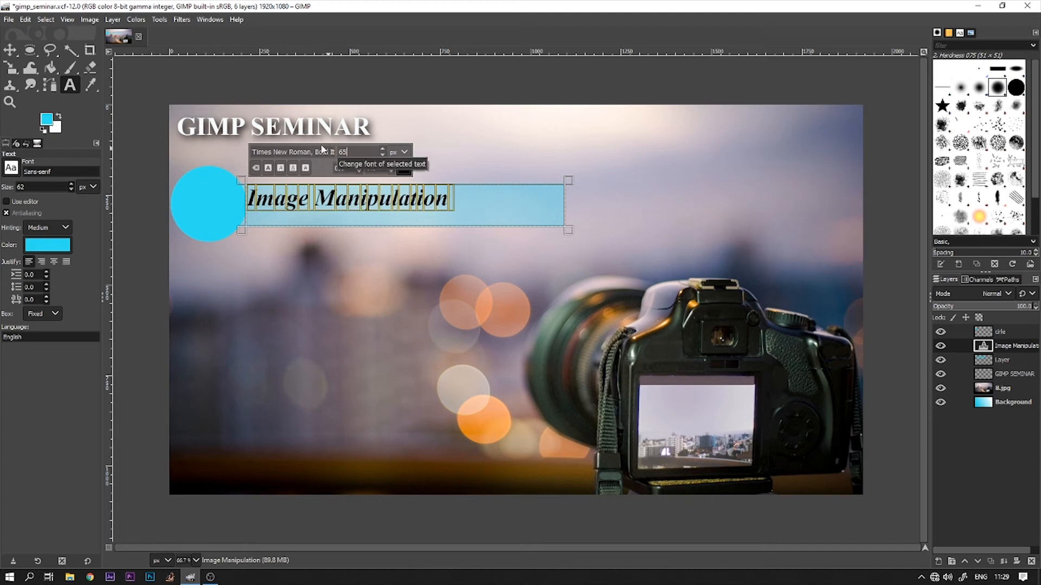
click(10, 50)
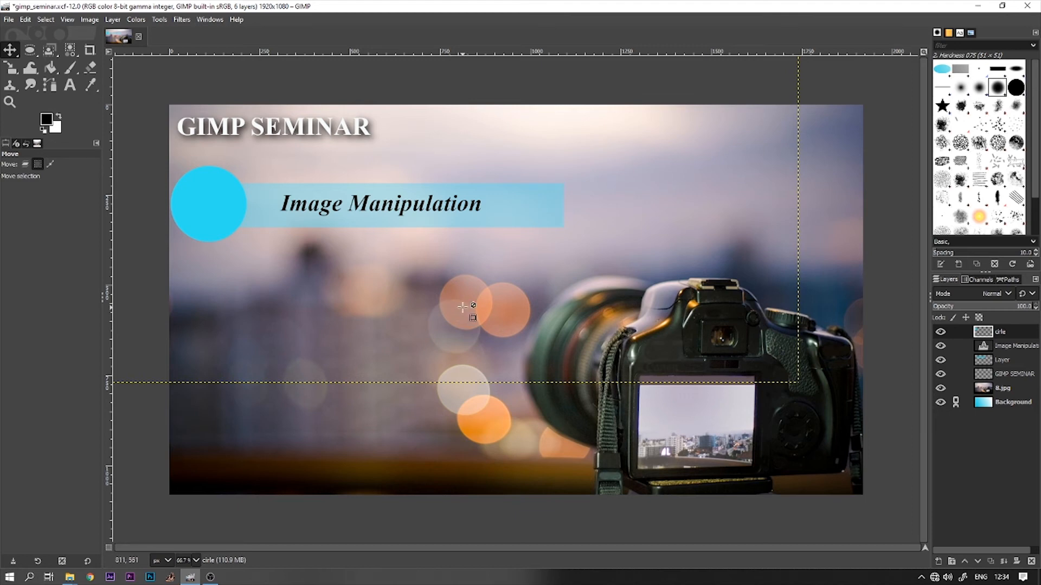
Step: Open 4.jpg from the Desktop's multimedia seminar folder as a new layer in the image
click(9, 21)
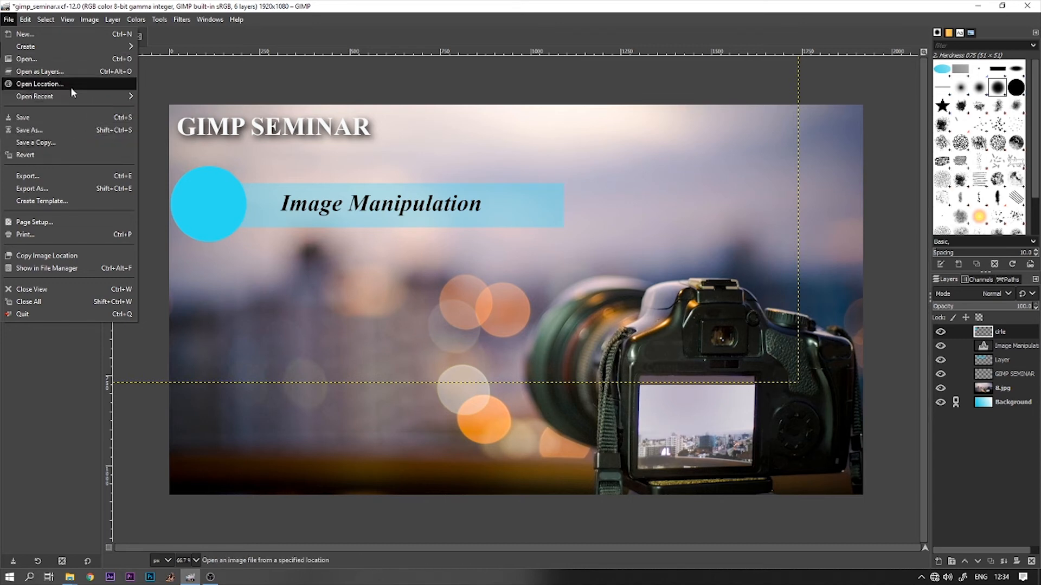
click(75, 71)
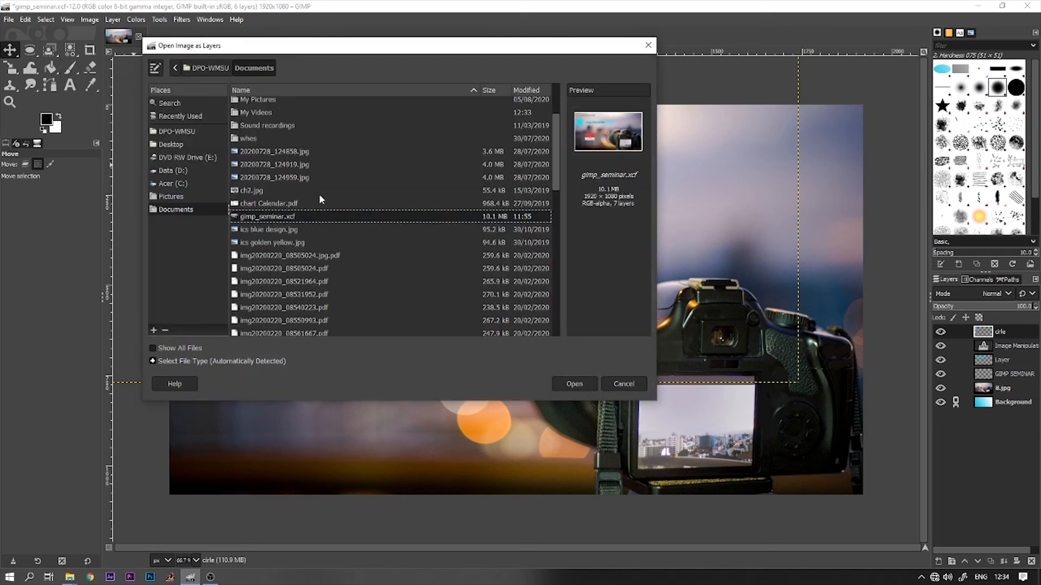
click(174, 146)
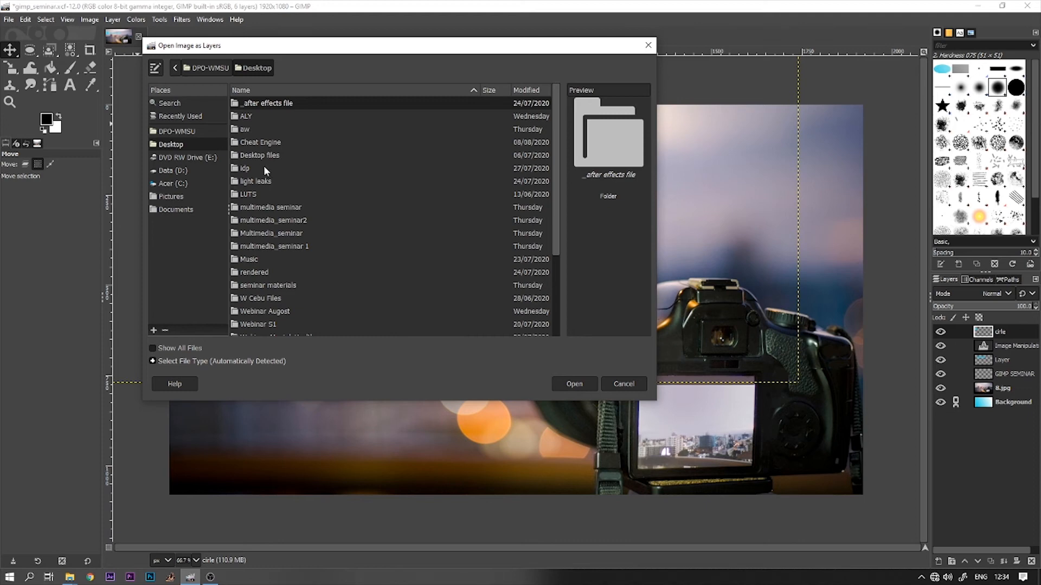
double_click(279, 207)
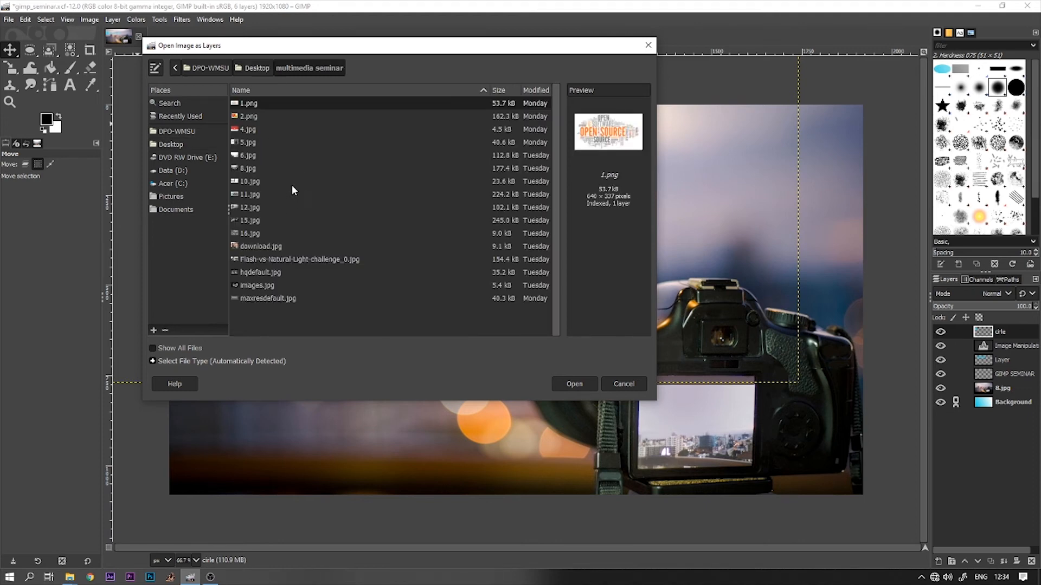
click(246, 129)
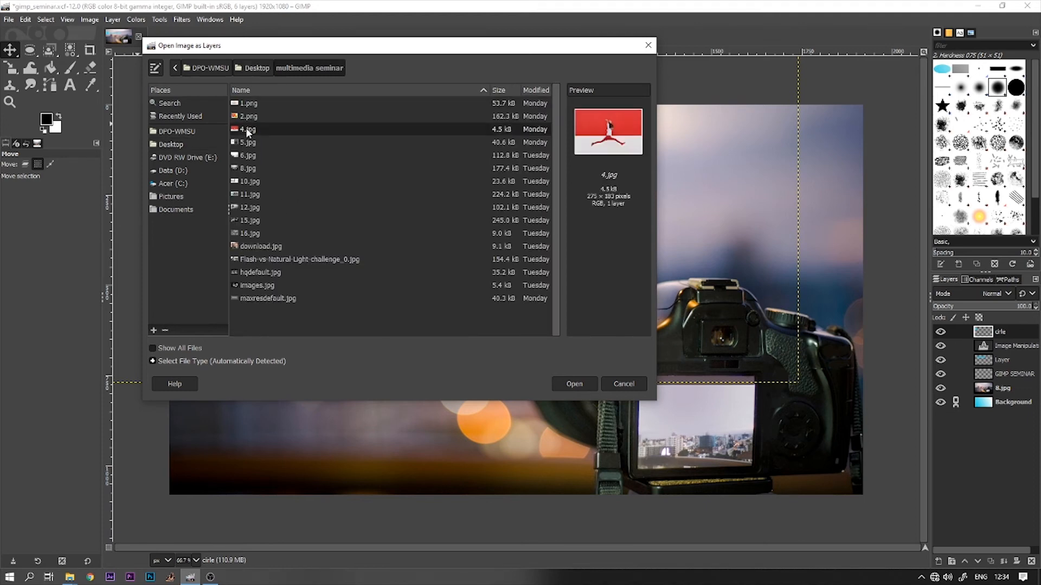
click(574, 383)
Step: Activate Ellipse Select and add an alpha channel to the 4.jpg layer
key(e)
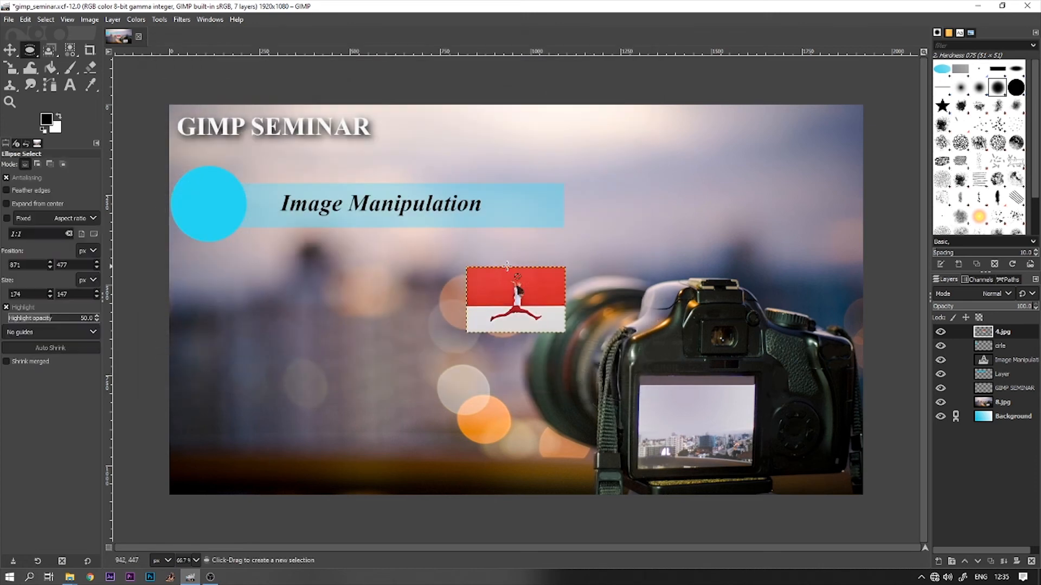
click(112, 19)
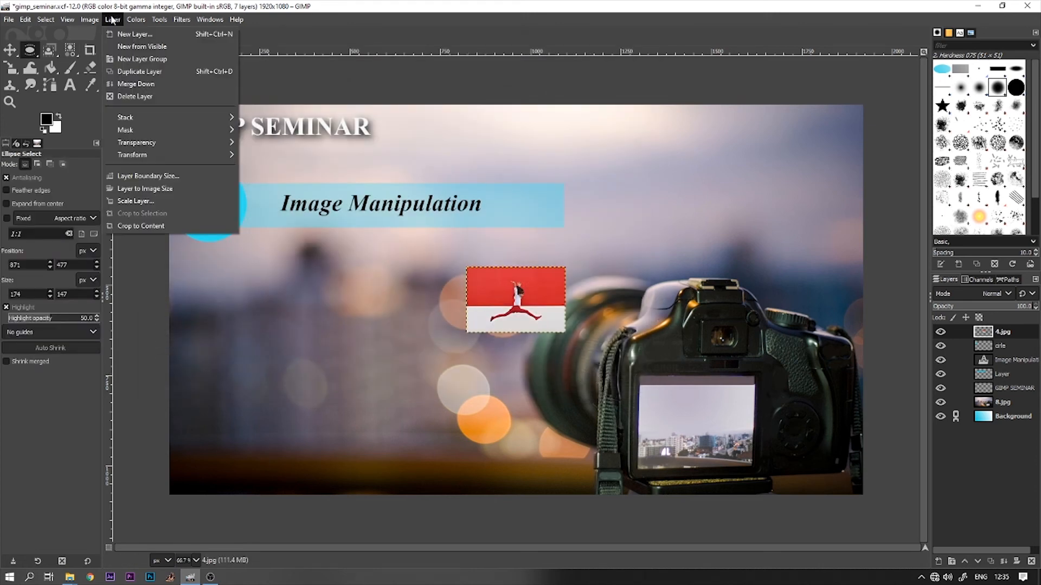
mouse_move(175, 140)
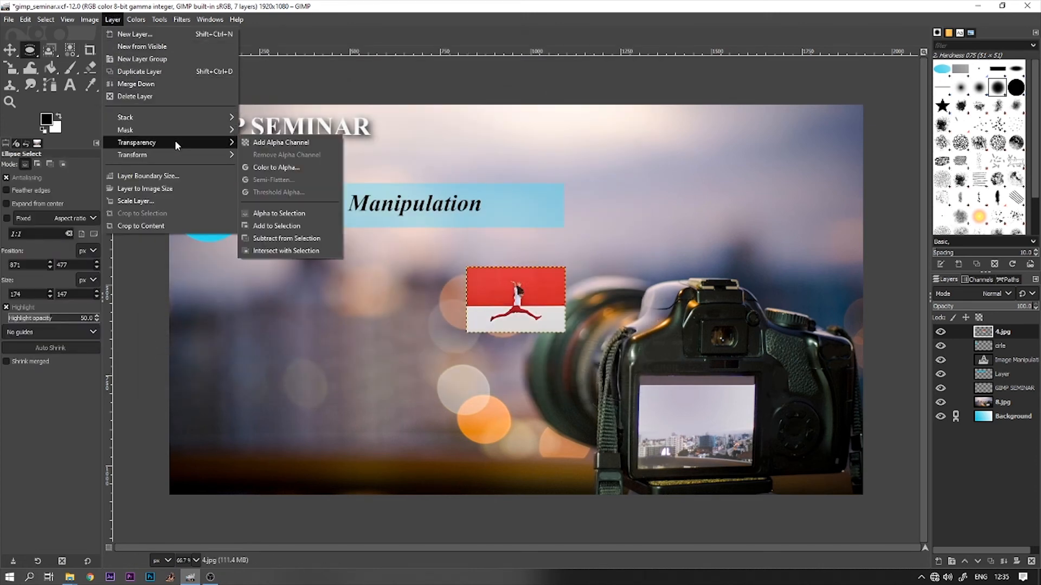
click(259, 142)
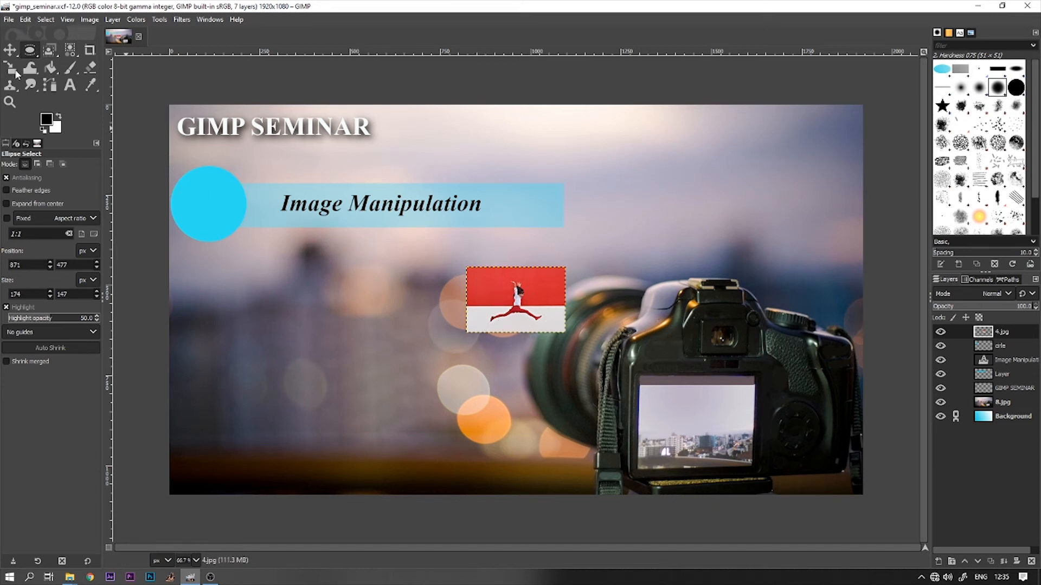
Step: Draw an elliptical selection about 177 × 151 px on the red-and-white picture and center it on the jumping figure
drag(490, 276, 564, 340)
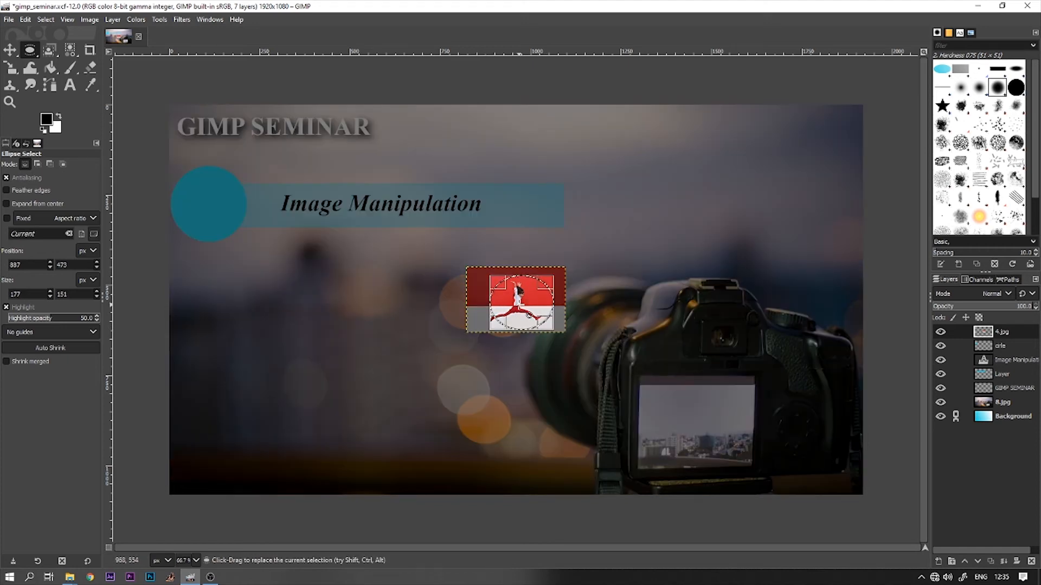
drag(519, 304, 522, 319)
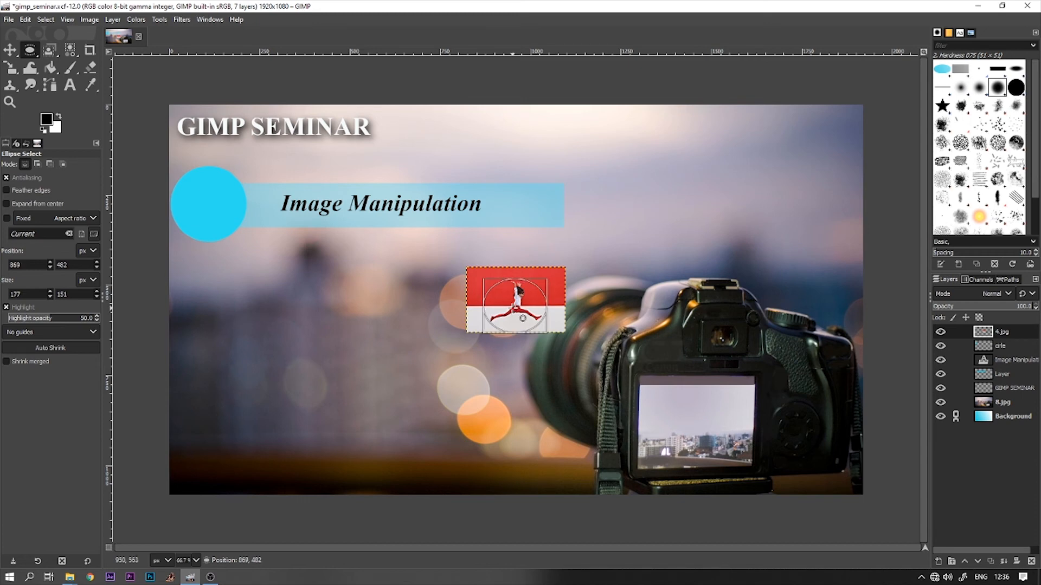
drag(522, 318, 522, 318)
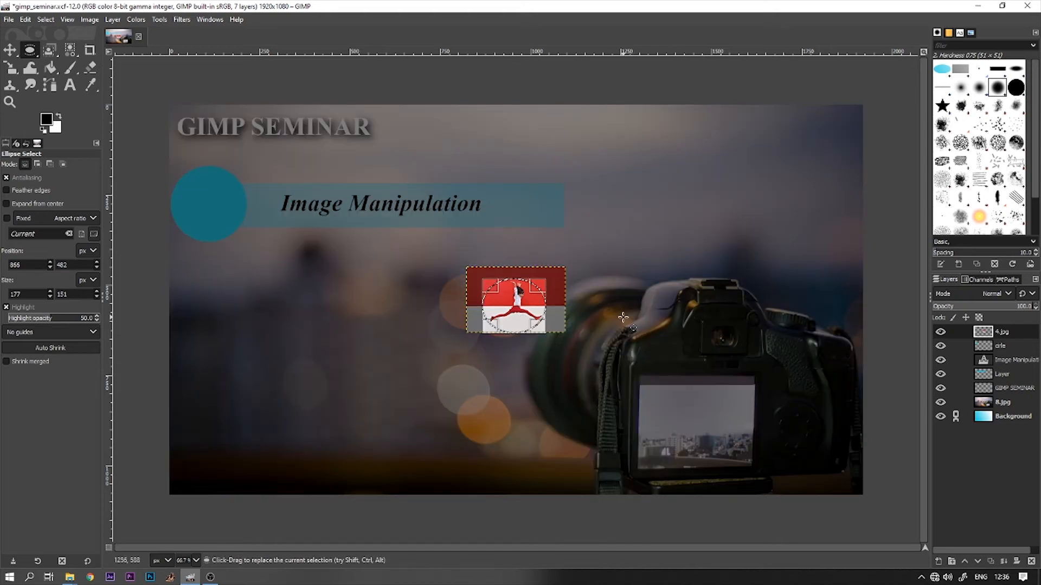
Step: Try deleting the picture content inside the elliptical selection and undo the deletion
key(Delete)
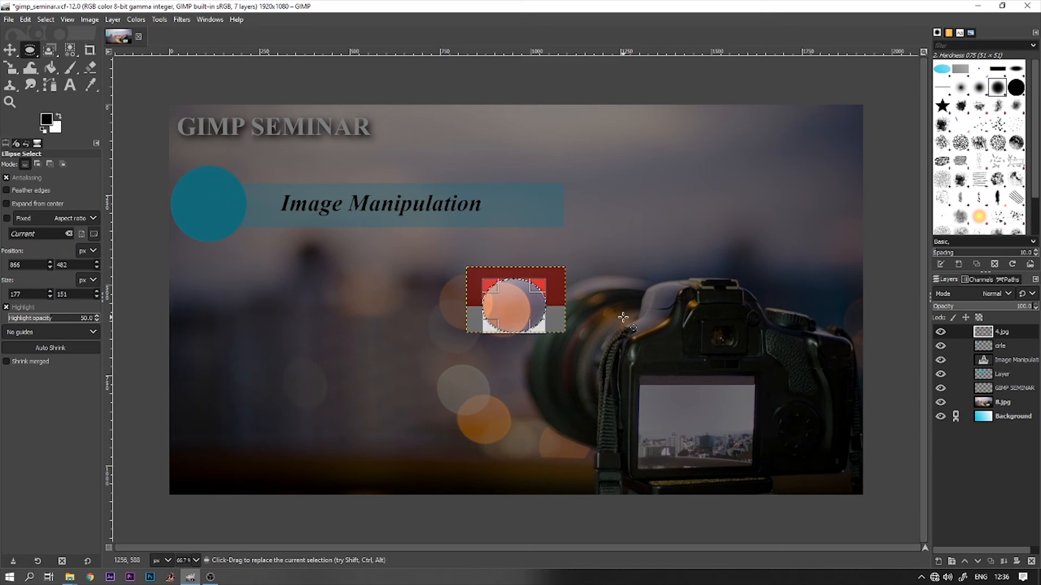
key(ctrl+z)
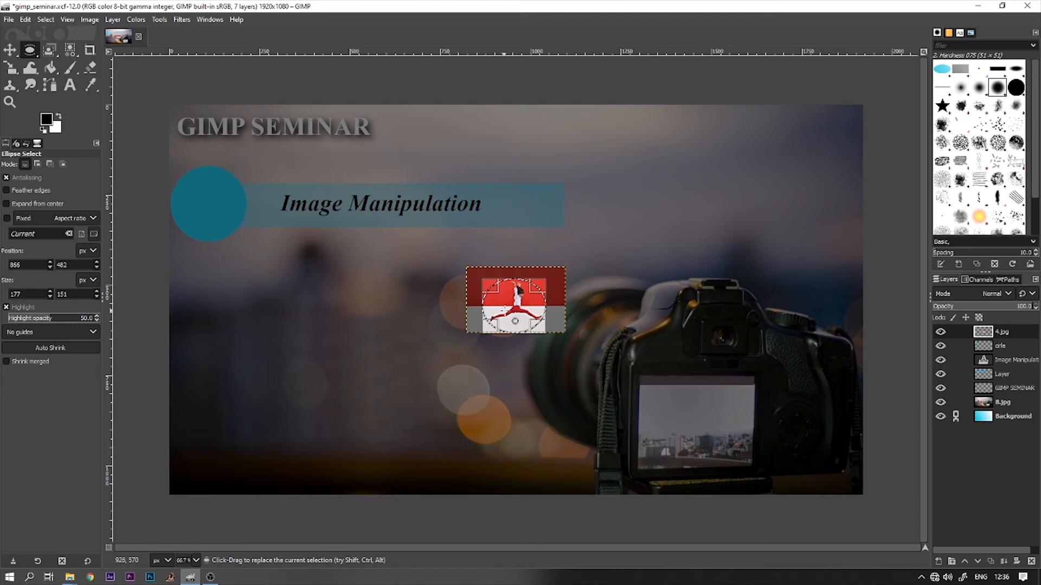
Step: Invert the elliptical selection and delete the 4.jpg content outside the ellipse around the jumping figure
right_click(510, 310)
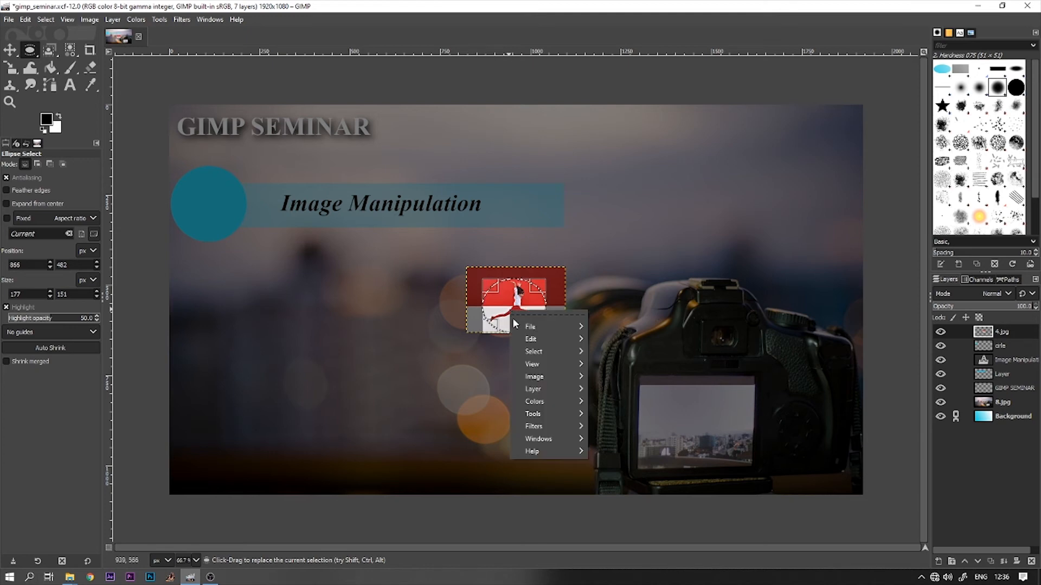
mouse_move(563, 354)
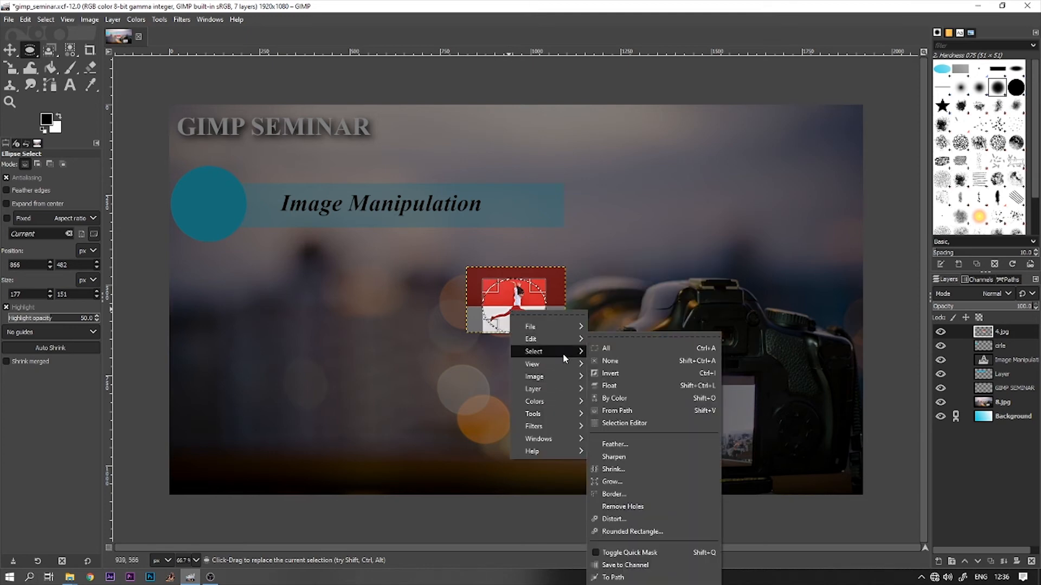
click(622, 373)
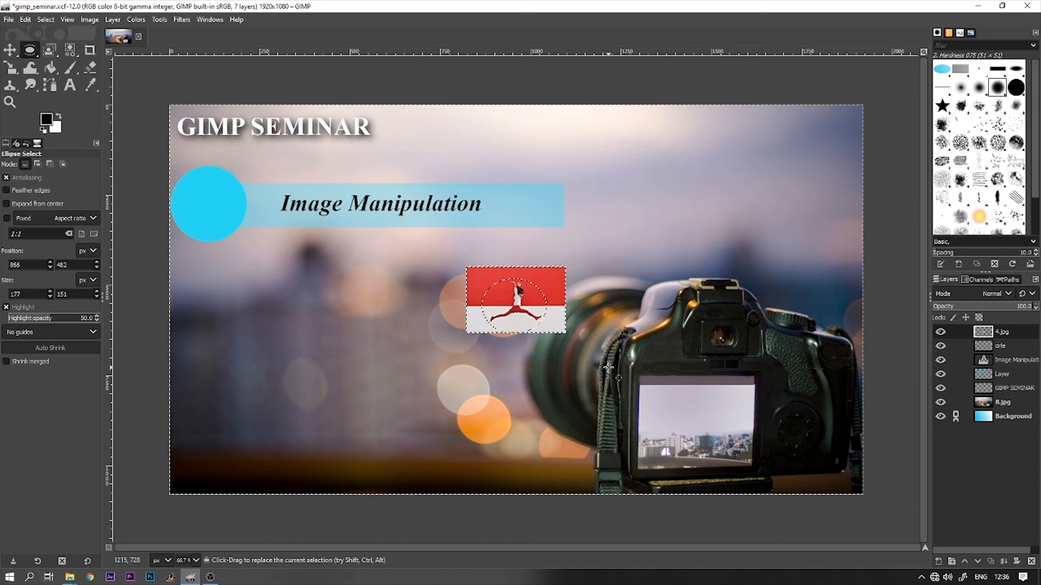
key(Delete)
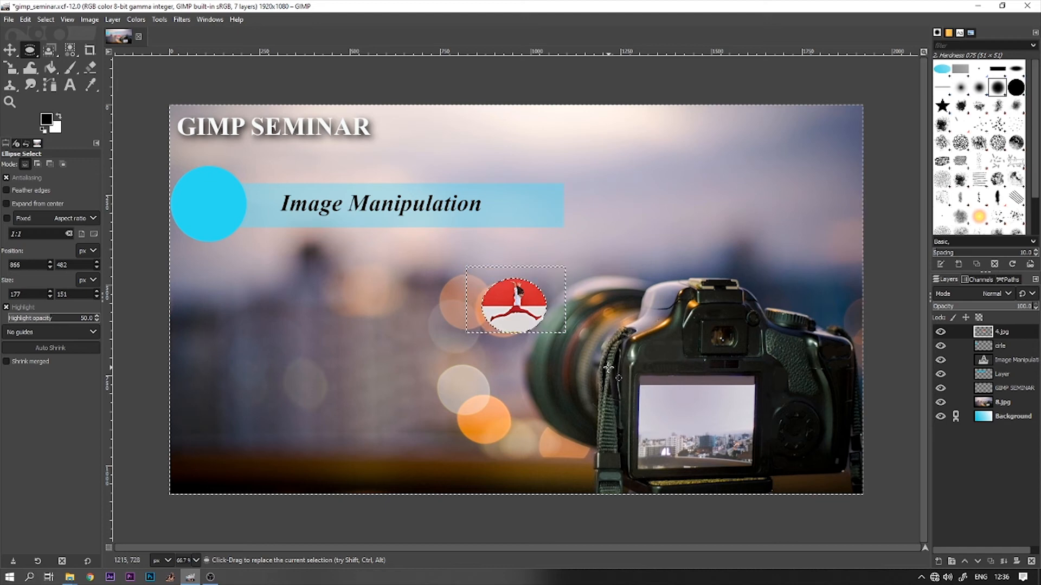
Step: Clear the selection and move the circular cutout of the jumping figure onto the center of the blue circle
click(13, 53)
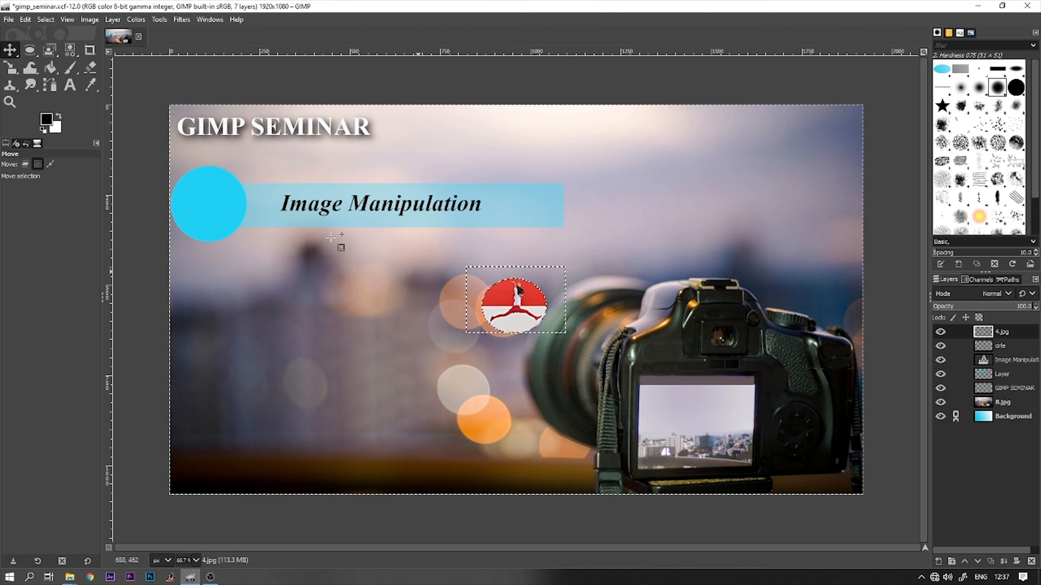
click(30, 50)
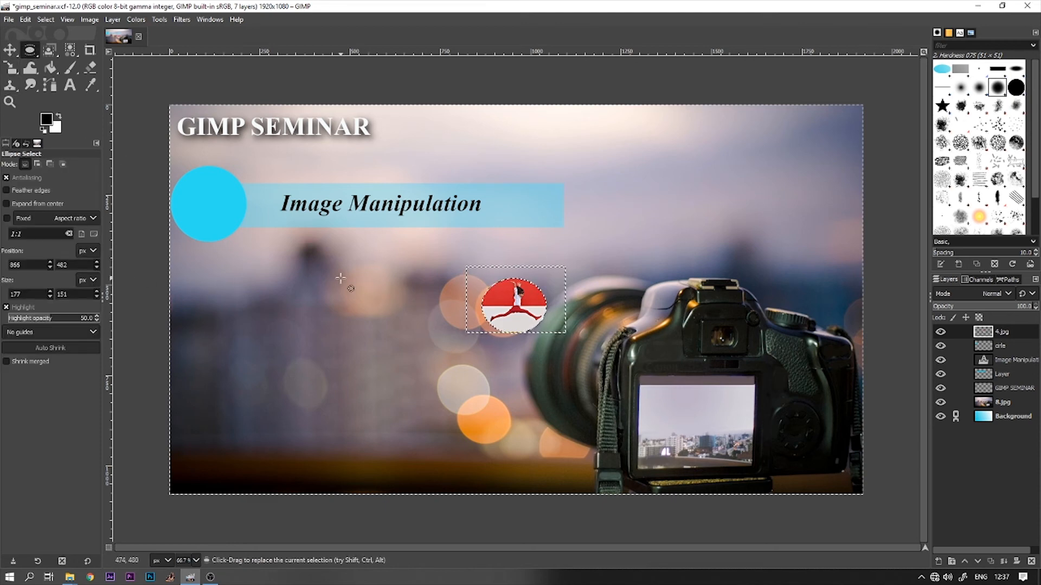
key(ctrl+a)
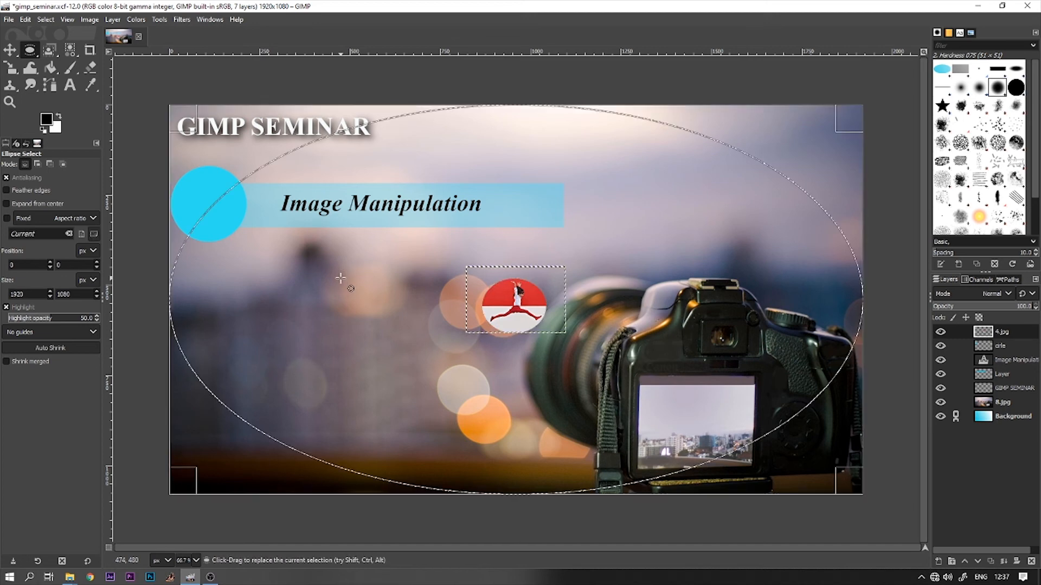
click(325, 307)
click(187, 444)
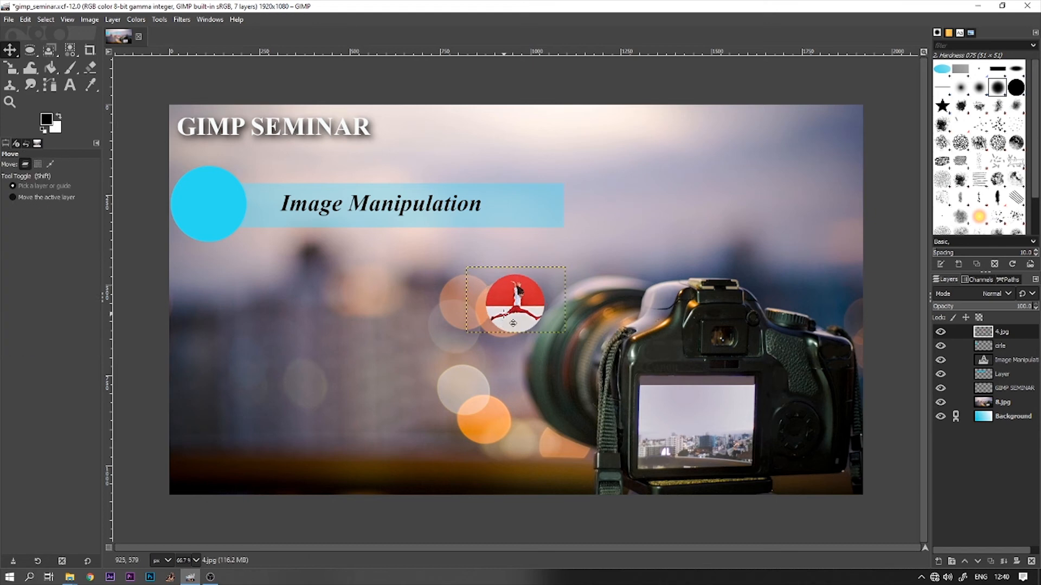
drag(525, 325, 218, 225)
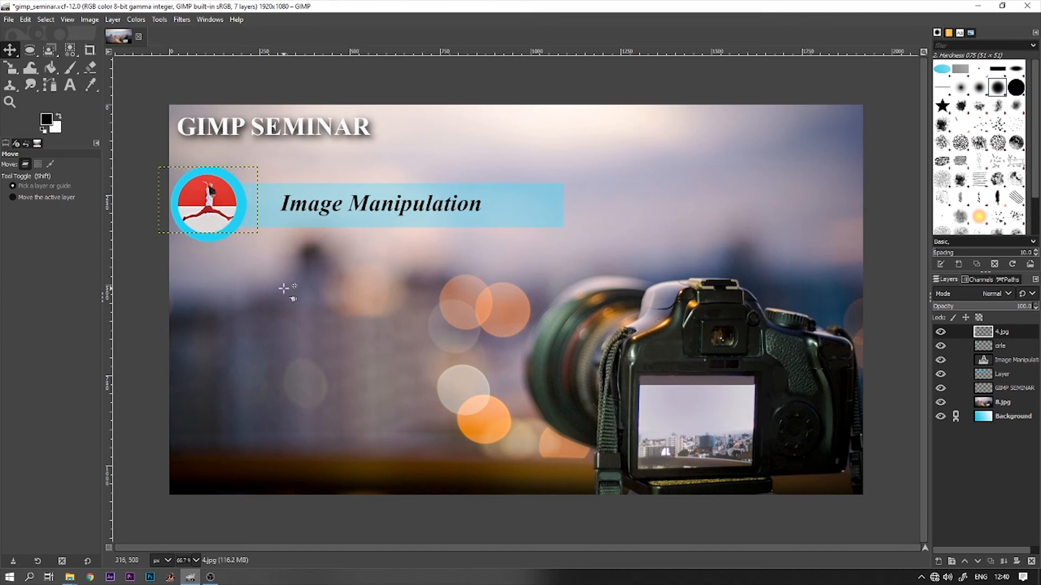
Step: Open 6.jpg from the Desktop's multimedia seminar folder as a new layer in the image
key(e)
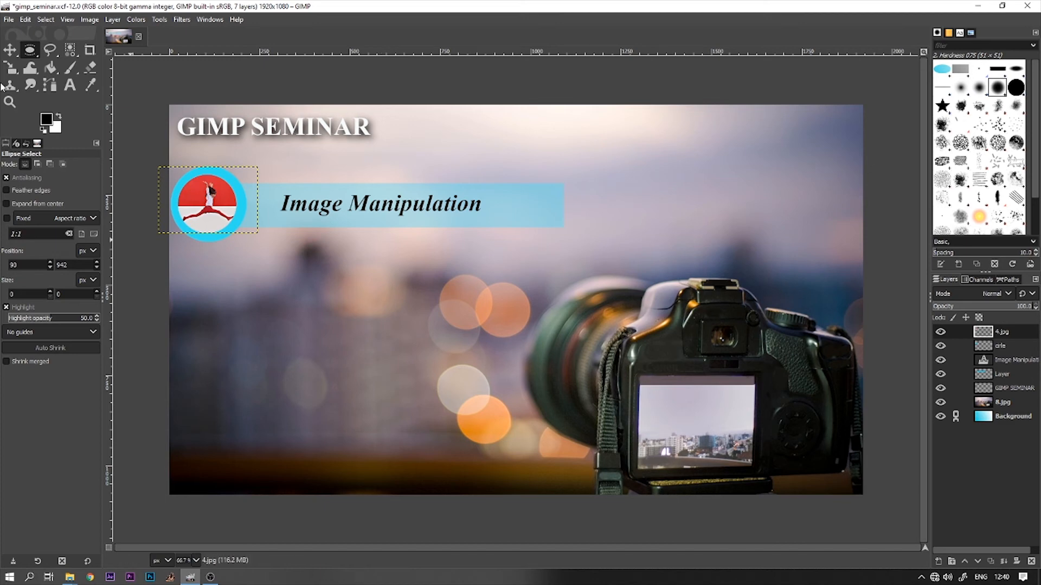
click(9, 19)
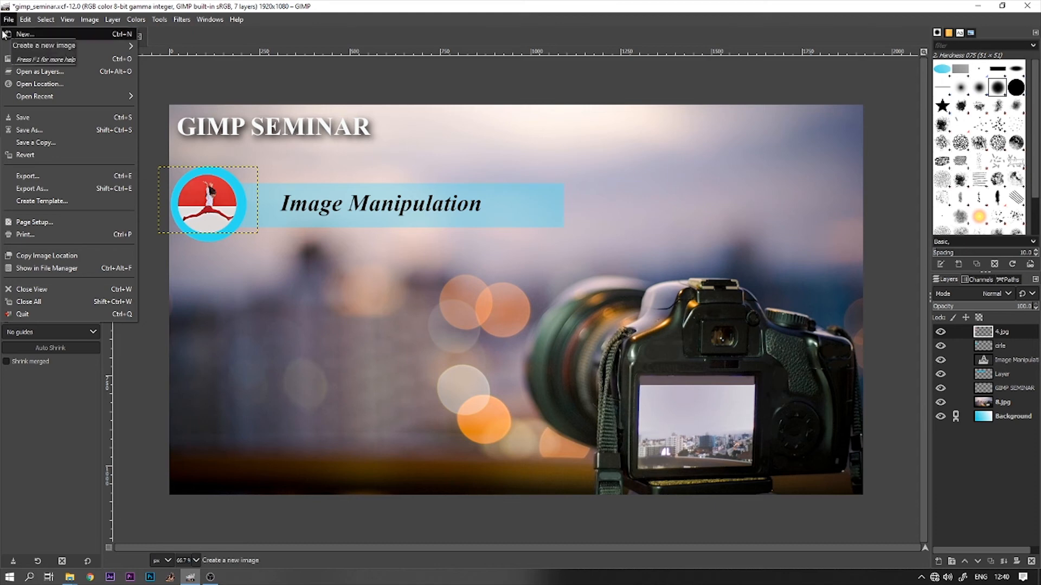
click(51, 73)
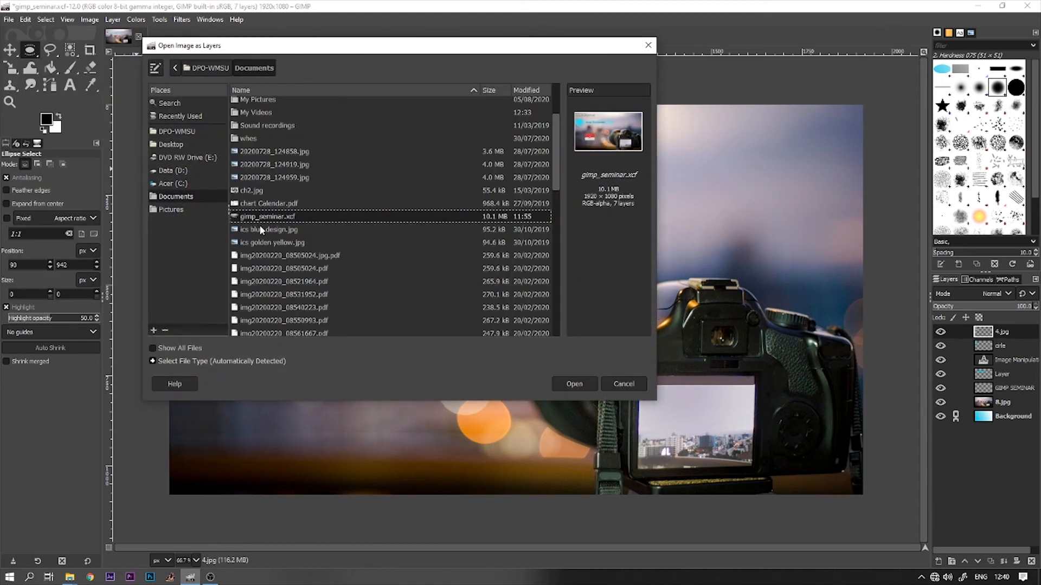
click(278, 230)
click(274, 242)
click(283, 229)
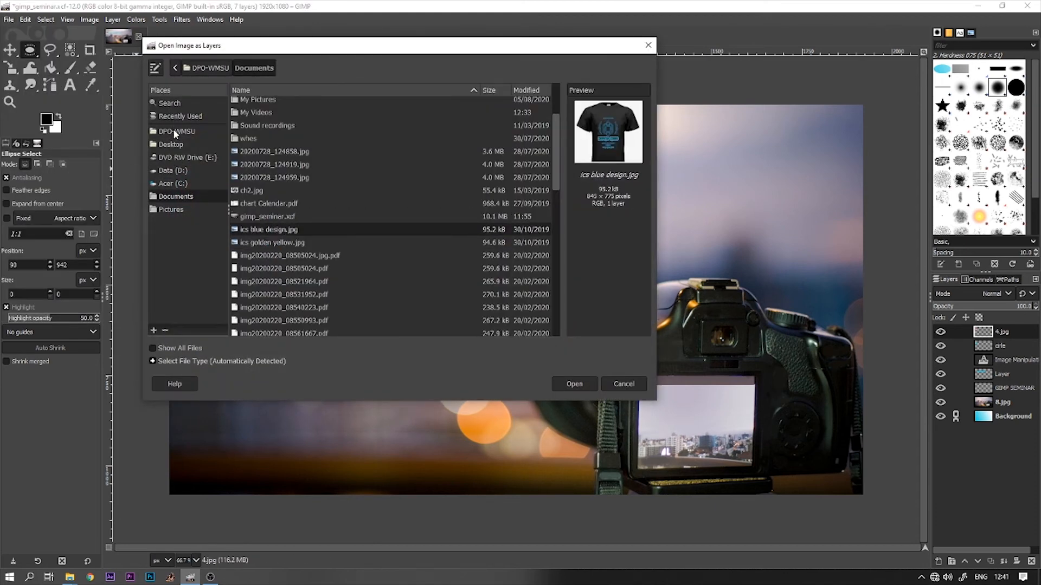
click(179, 144)
double_click(266, 210)
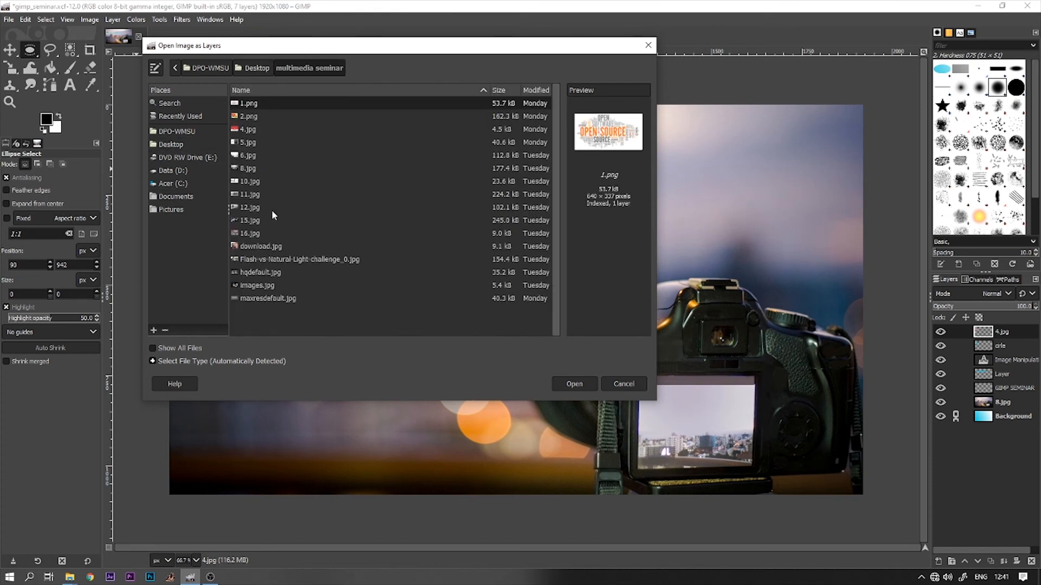
click(249, 180)
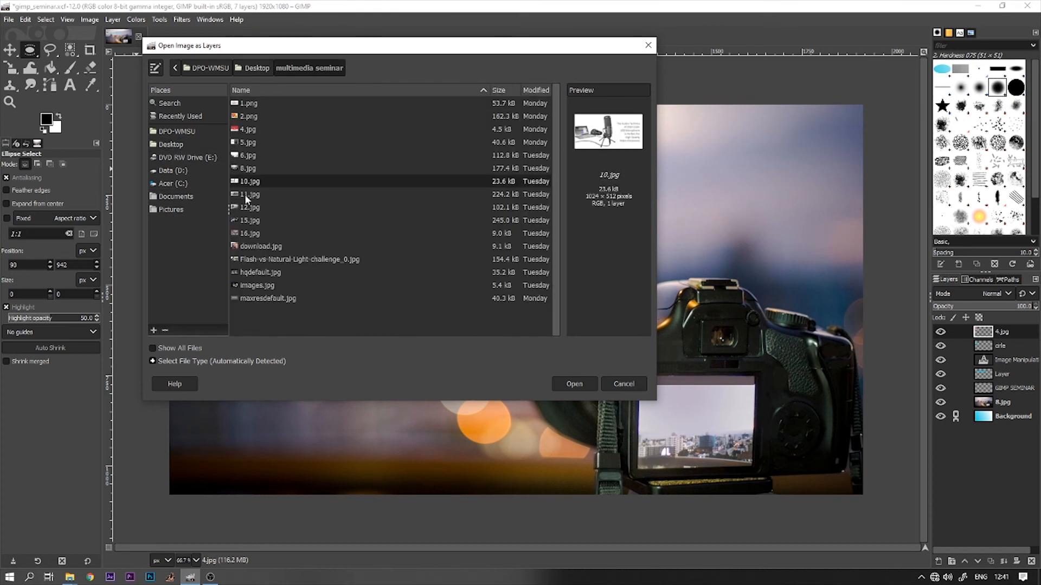
click(245, 194)
click(251, 168)
click(254, 156)
click(573, 384)
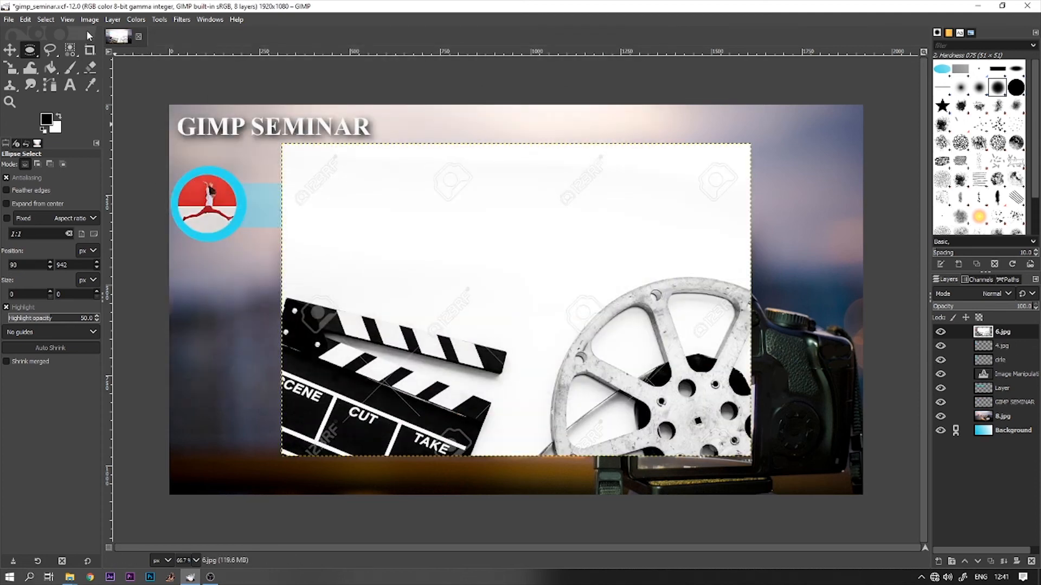
Step: Add an alpha channel to the 6.jpg layer and draw a closed freehand selection around the film reel
click(110, 20)
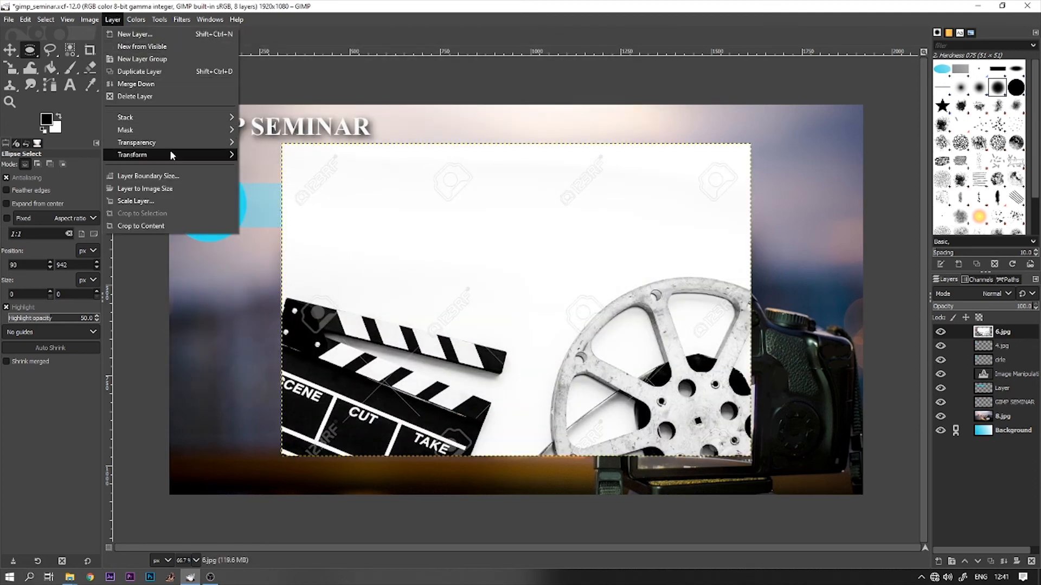
mouse_move(179, 144)
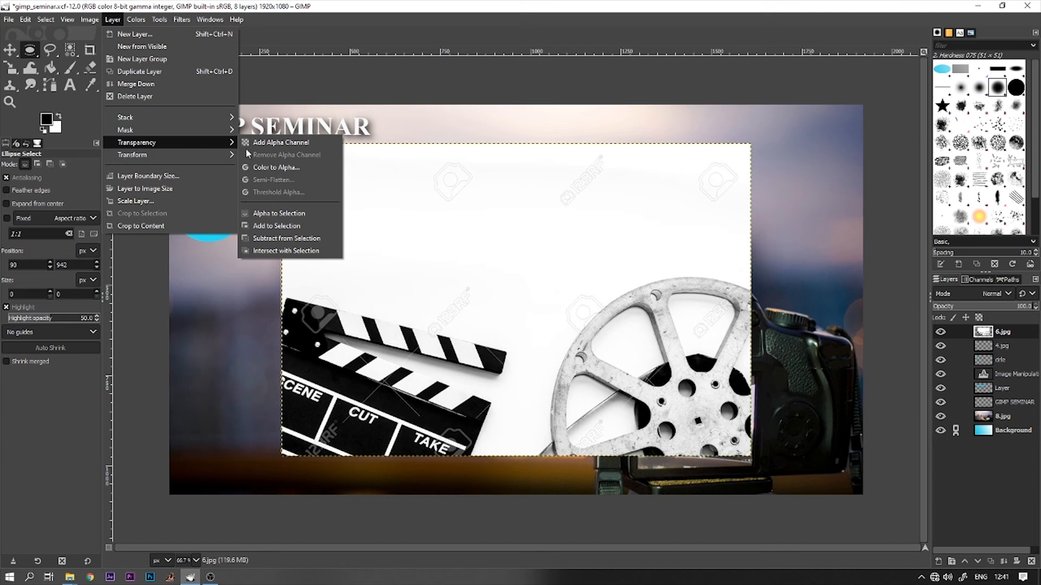
click(284, 143)
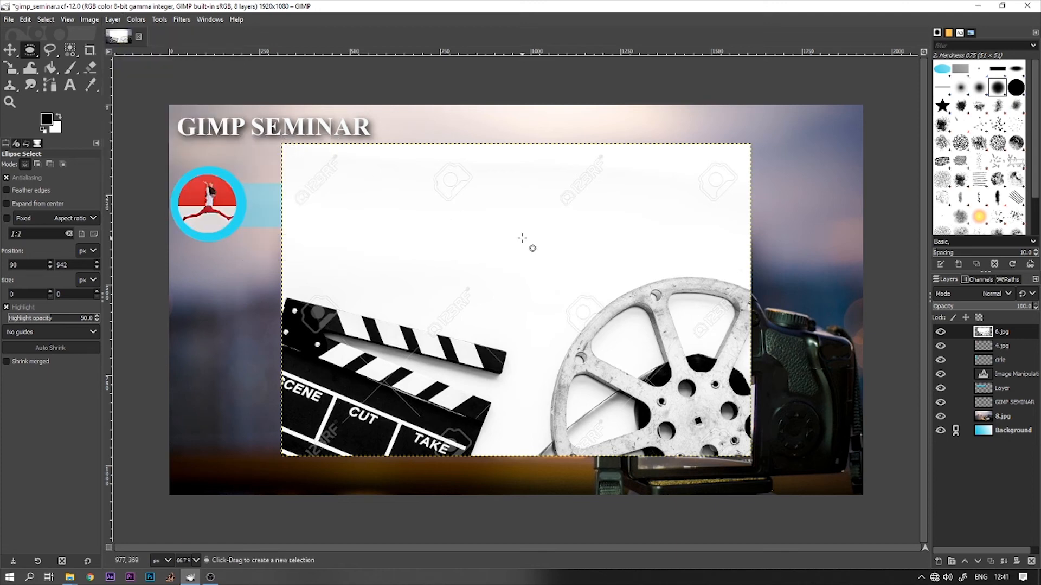
click(50, 51)
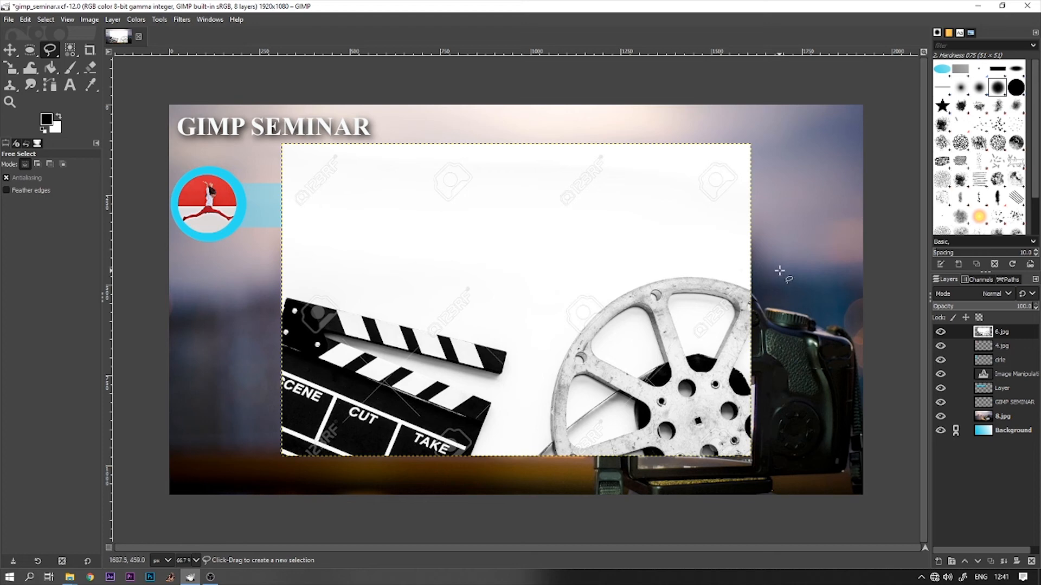
mouse_move(789, 279)
mouse_down()
mouse_move(683, 250)
mouse_move(592, 283)
mouse_move(539, 395)
mouse_move(539, 446)
mouse_move(560, 474)
mouse_move(763, 476)
mouse_move(792, 394)
mouse_move(790, 286)
mouse_up()
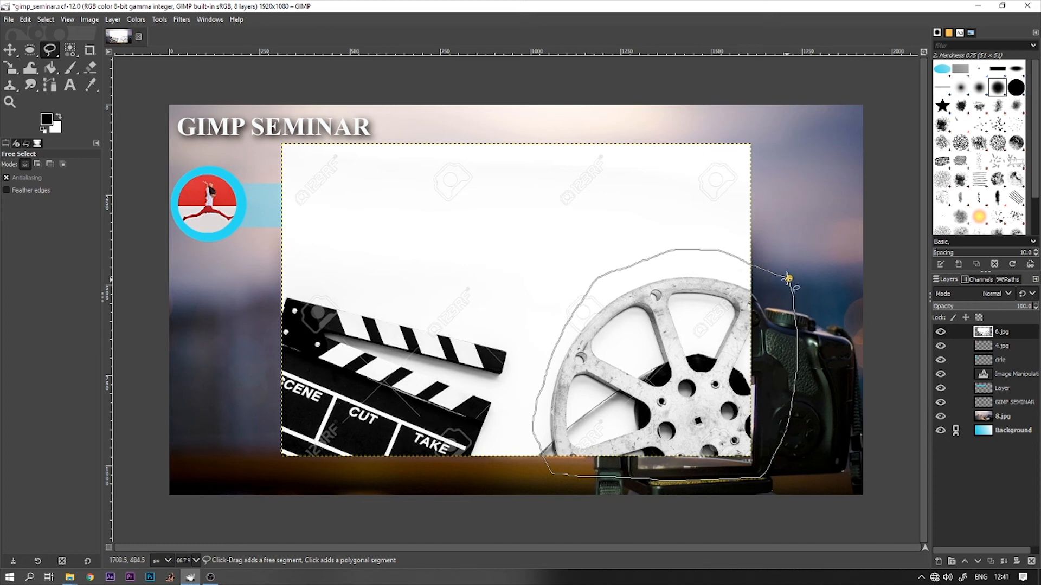
click(789, 277)
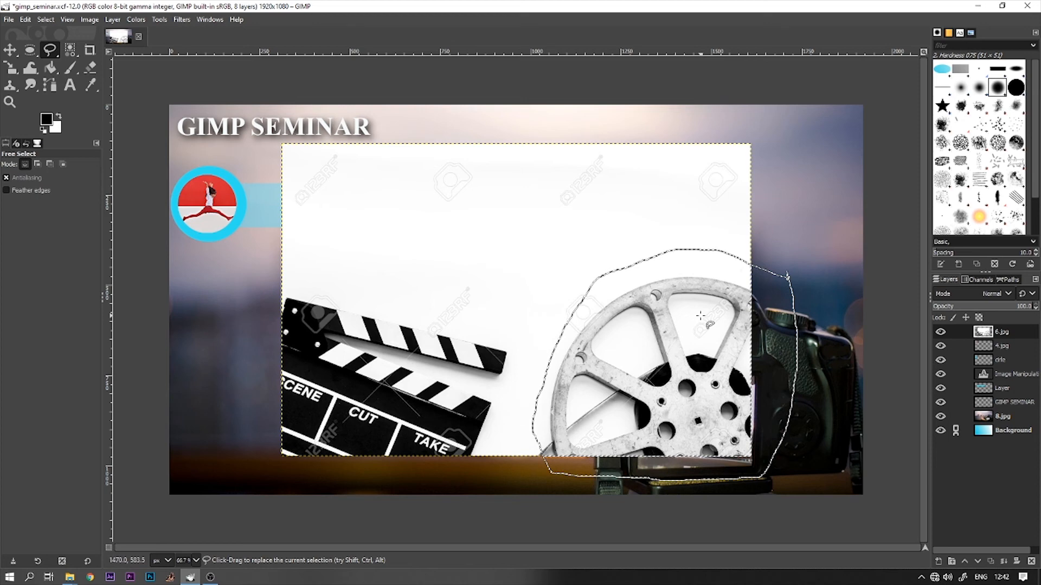
Step: Try deleting the 6.jpg content inside the freehand selection and undo the deletion
key(Delete)
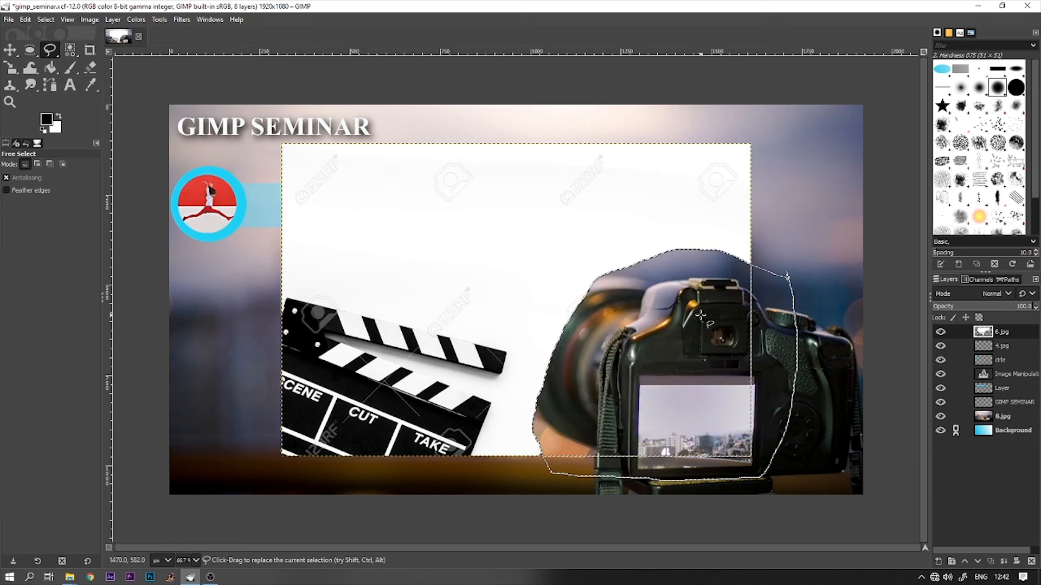
key(ctrl+z)
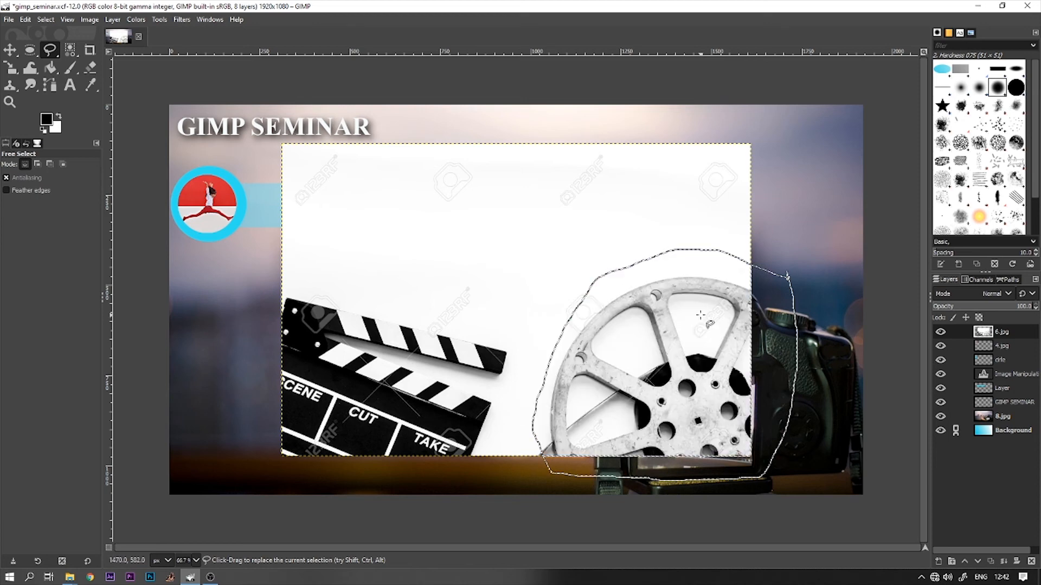
Step: Invert the freehand selection and delete the 6.jpg content outside the film reel
right_click(699, 315)
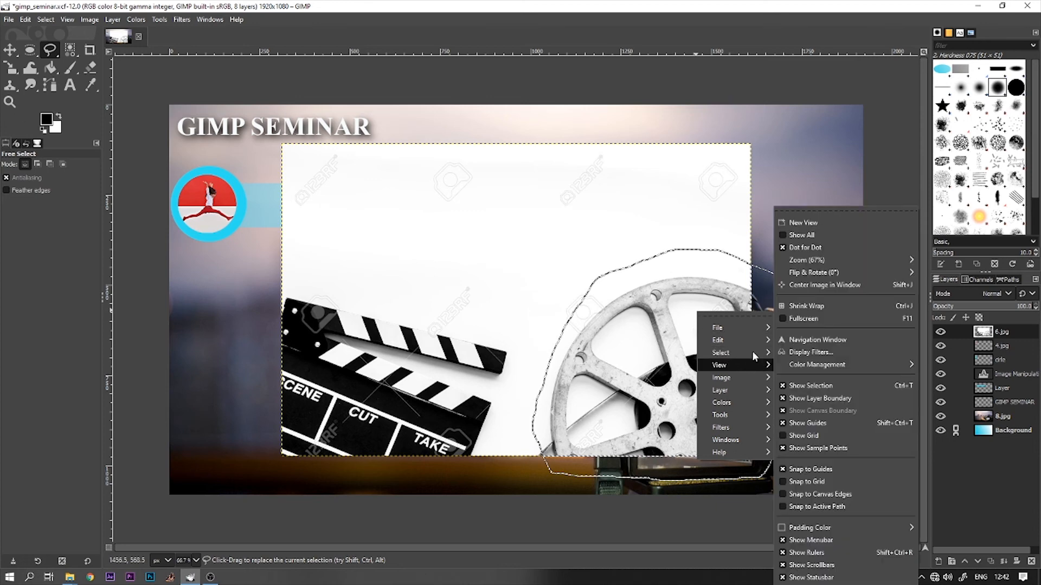
mouse_move(752, 350)
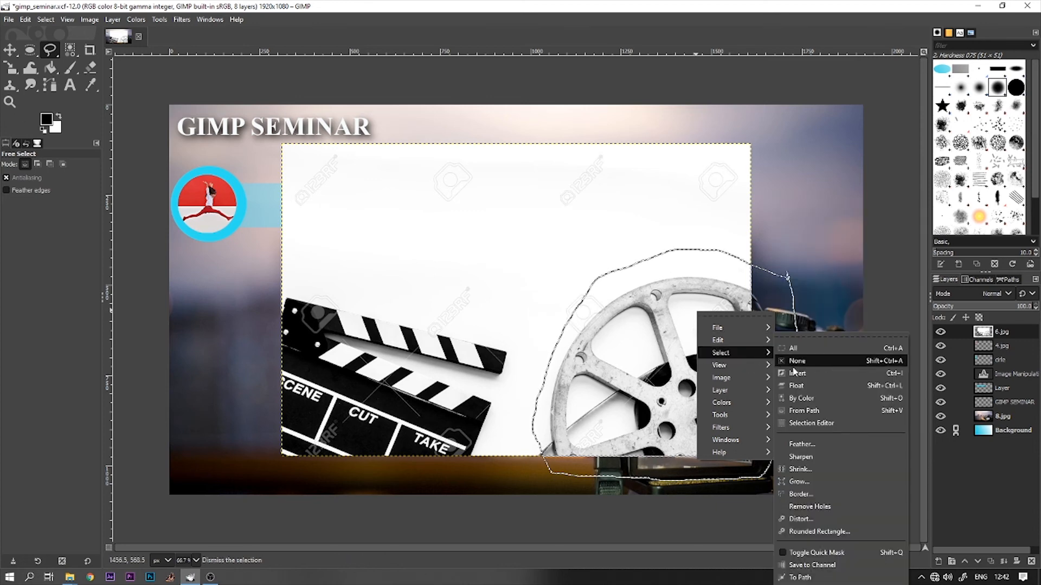
click(814, 373)
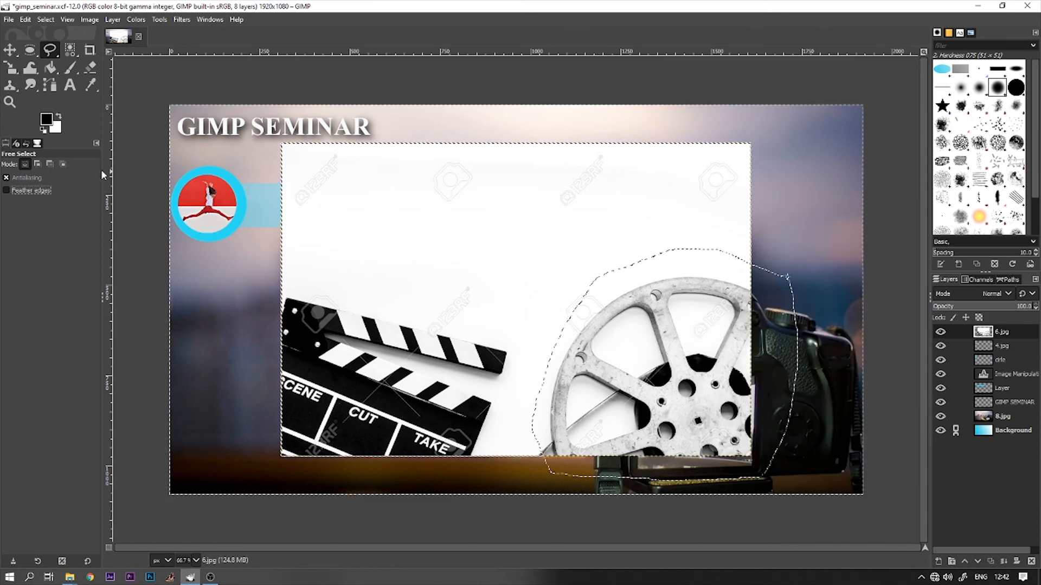
key(Delete)
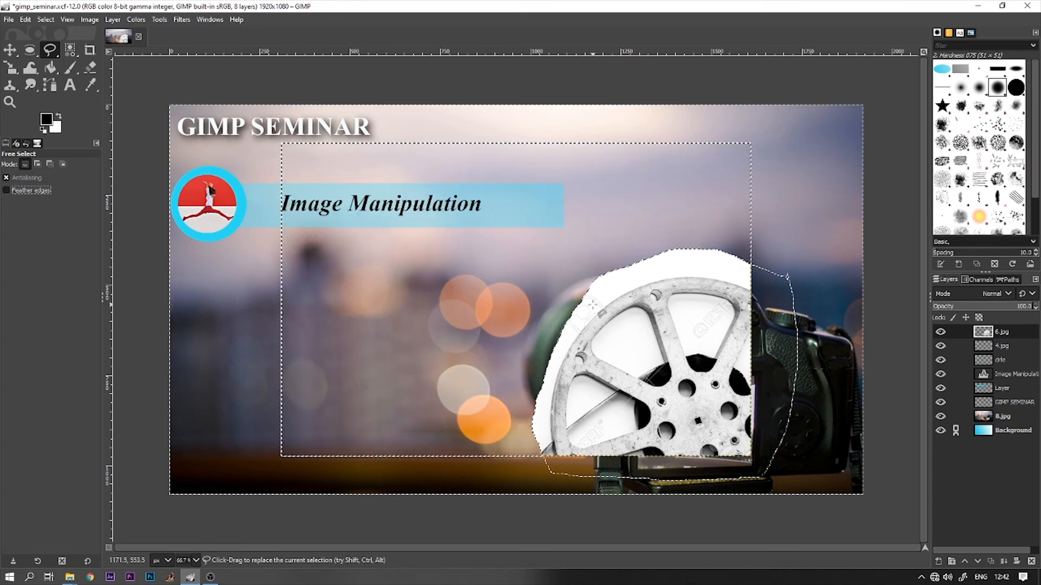
Step: Move the film reel cutout below the "Image Manipulation" bar and rotate it 90 degrees clockwise
click(11, 52)
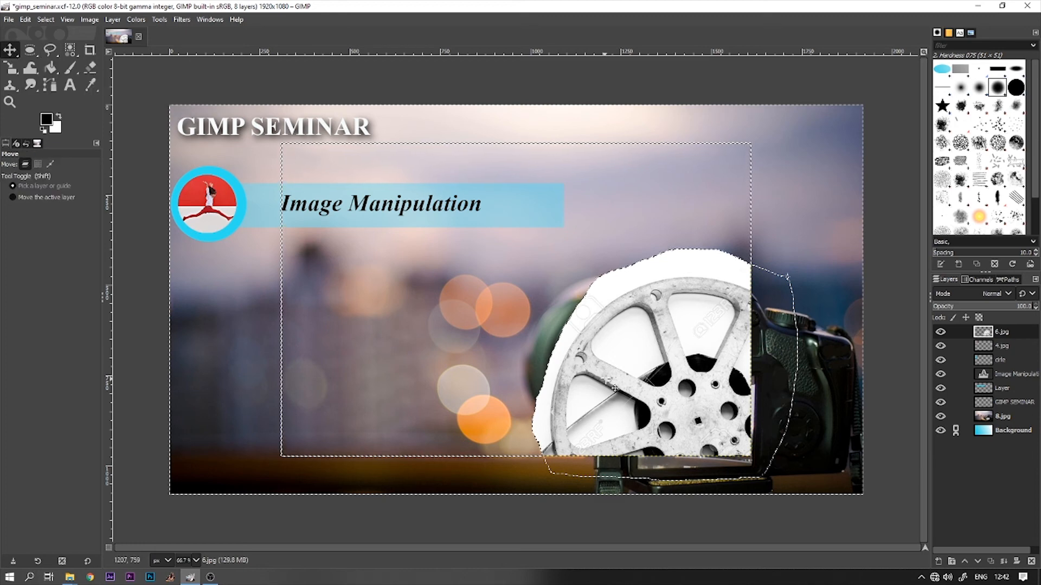
drag(633, 393, 432, 362)
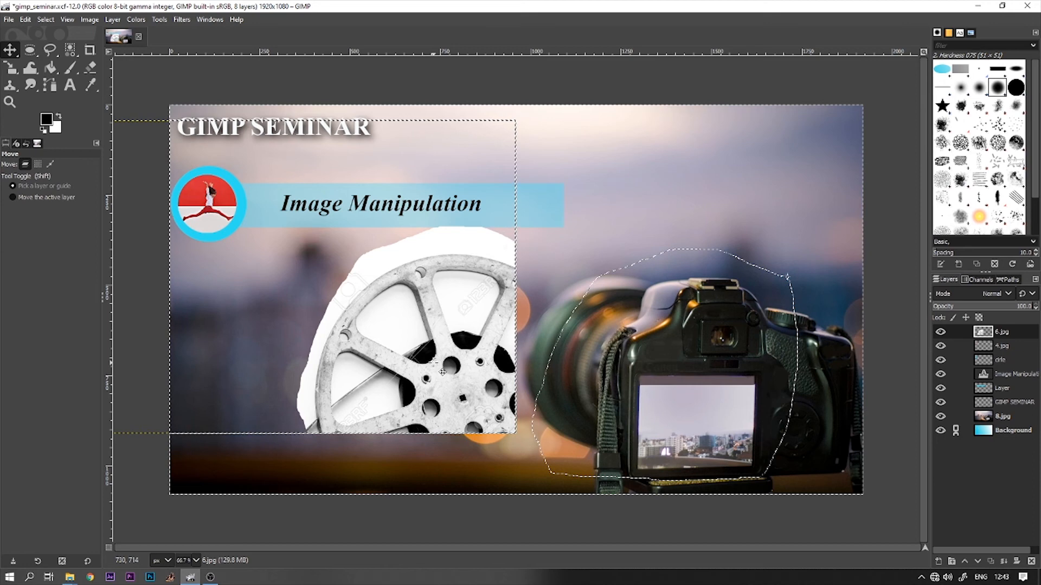
click(13, 75)
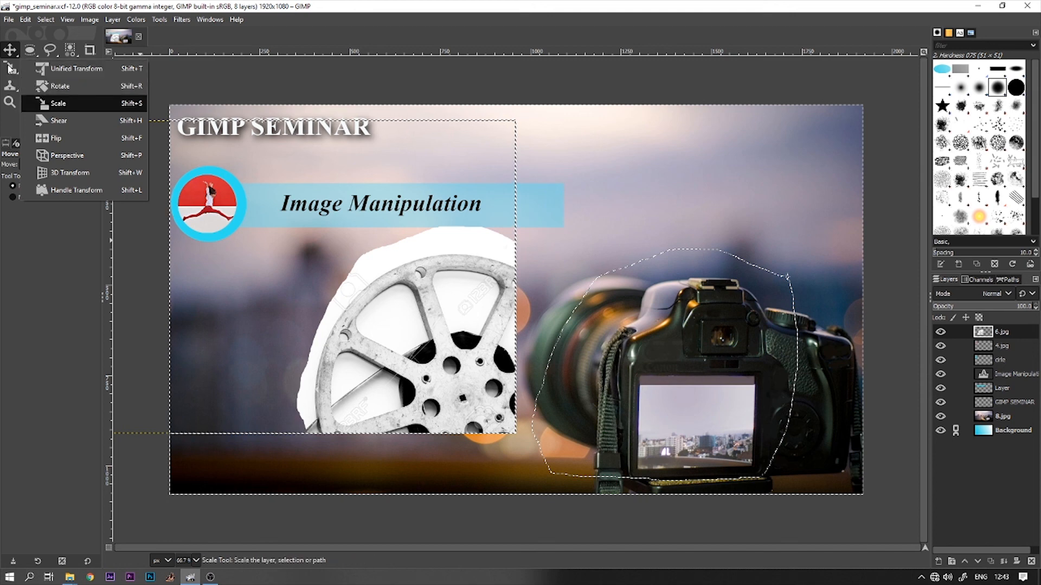
click(9, 67)
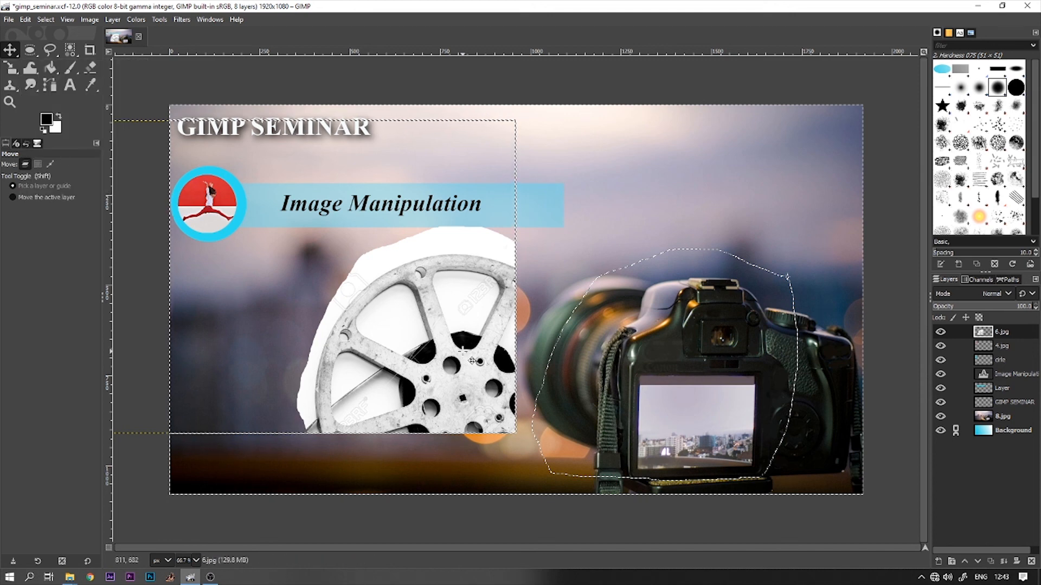
click(12, 73)
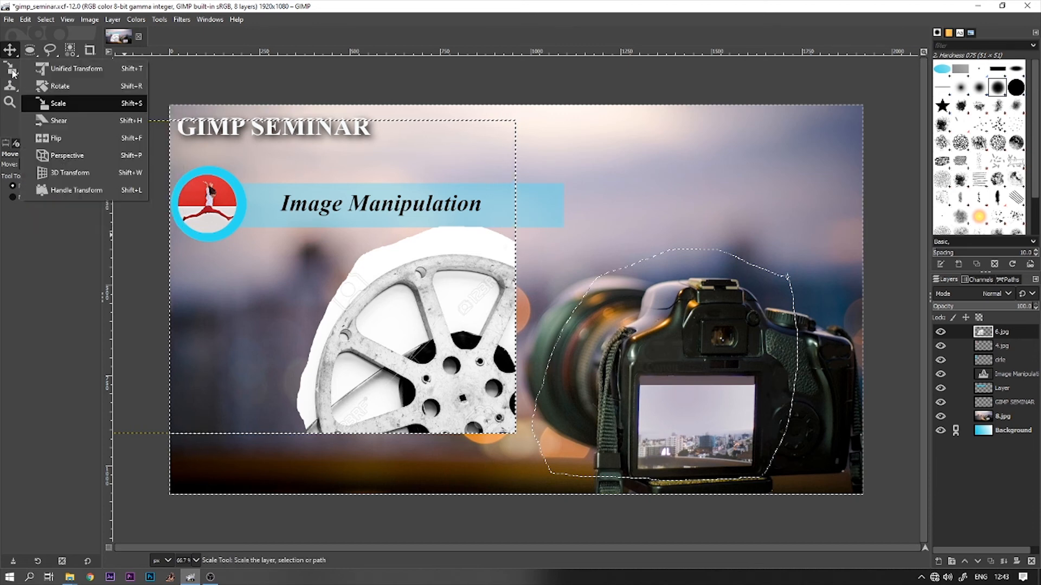
click(83, 91)
click(369, 266)
drag(376, 273, 382, 353)
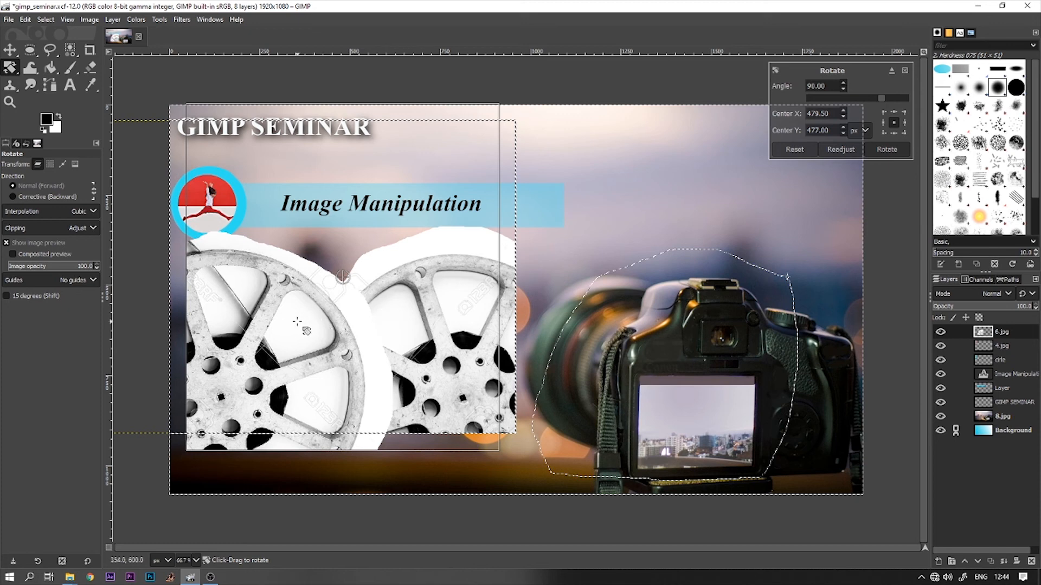
key(m)
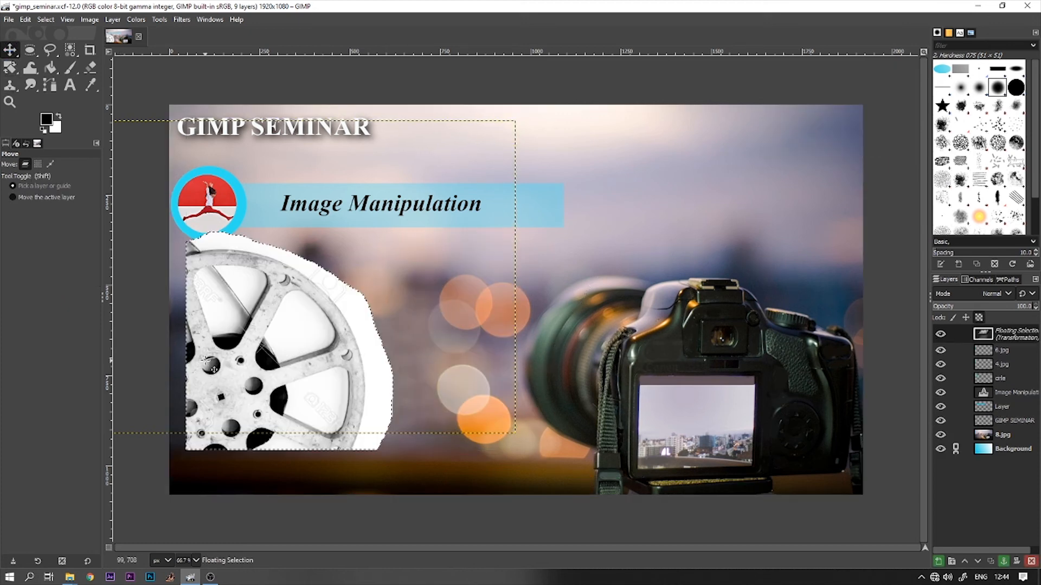
Step: Move the rotated film reel cutout into the lower-left corner of the canvas and anchor the floating selection
drag(311, 344, 296, 388)
key(ctrl+h)
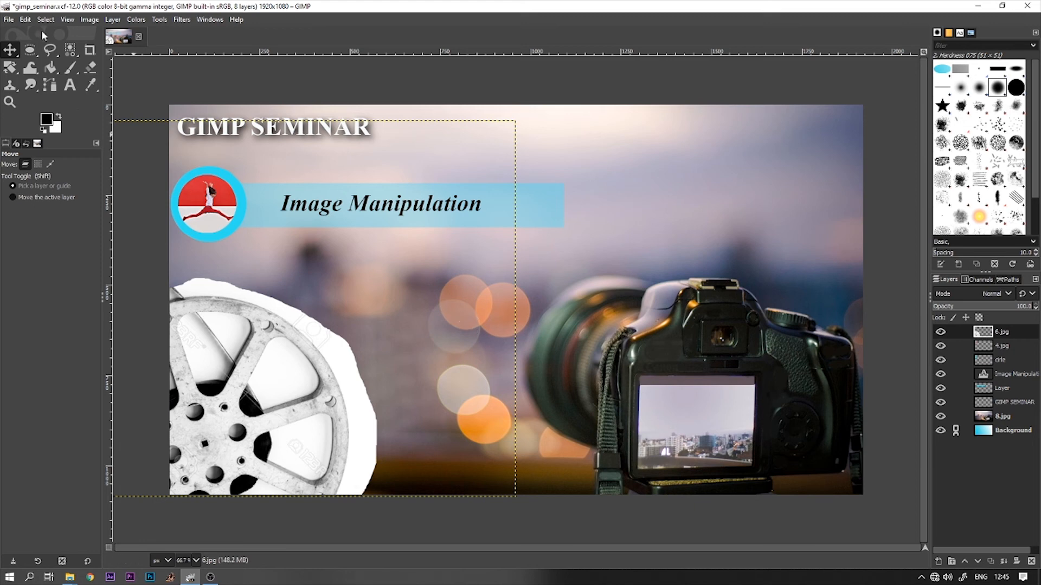
Step: Activate the Scissors Select tool and import 6.jpg from the desktop's multimedia seminar folder as a new layer
click(49, 51)
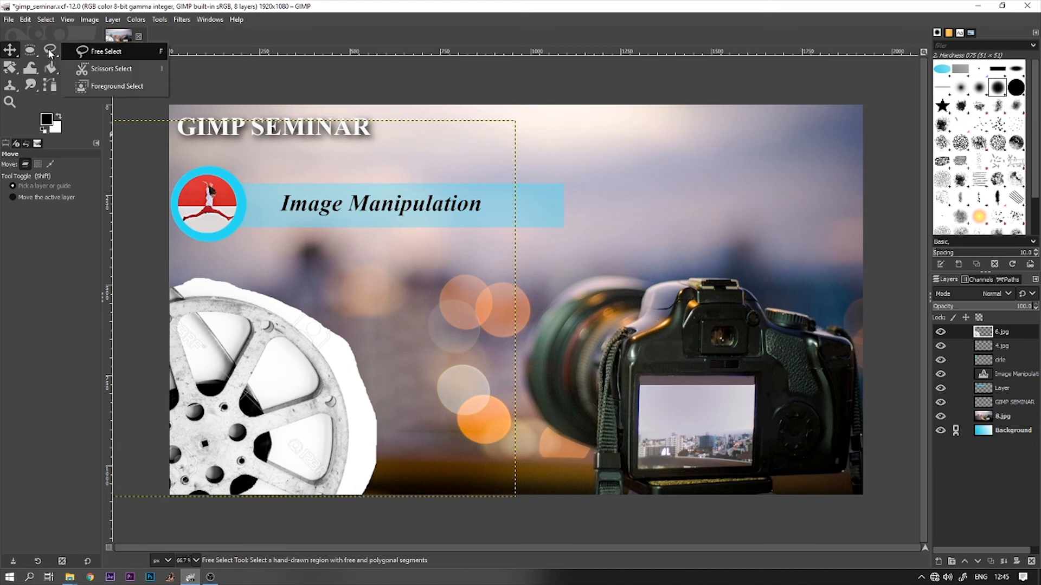
click(98, 69)
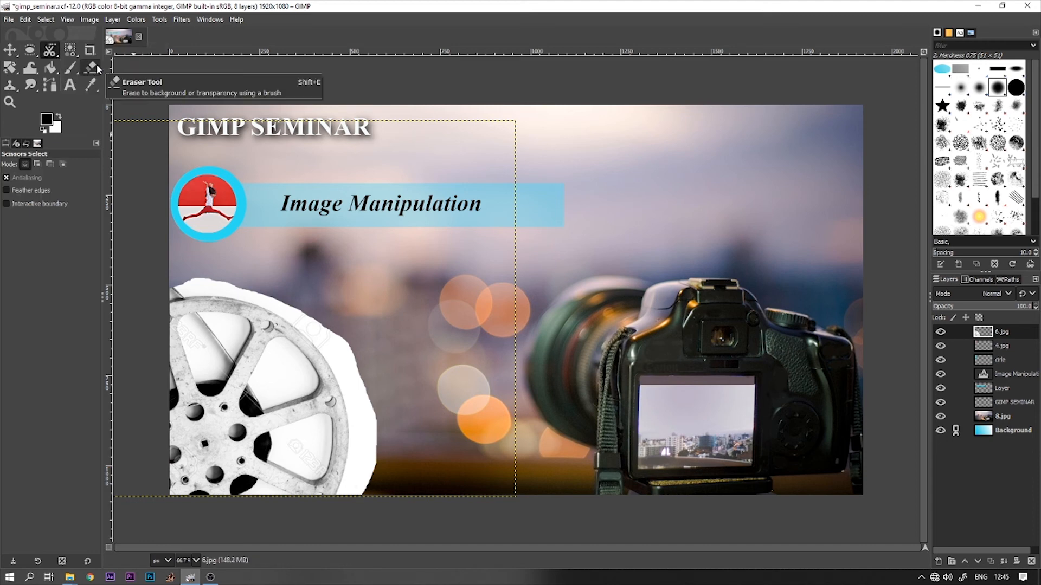
click(56, 52)
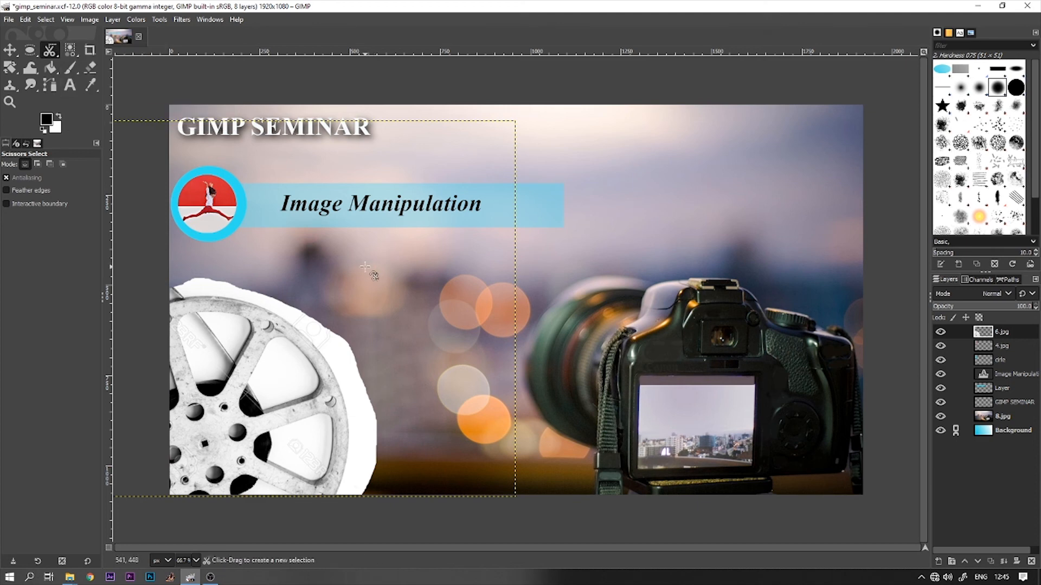
click(8, 19)
click(38, 71)
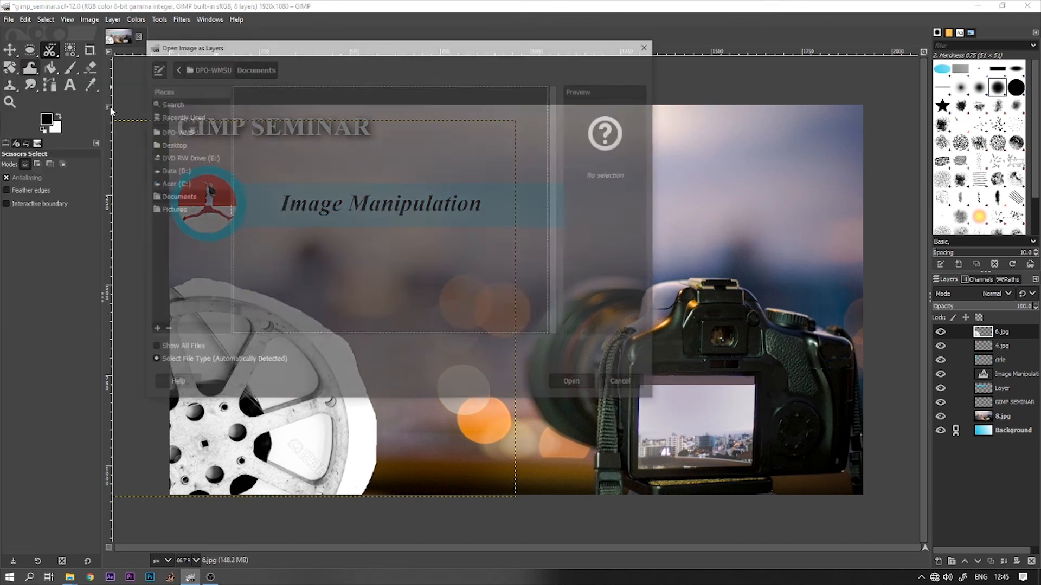
click(255, 202)
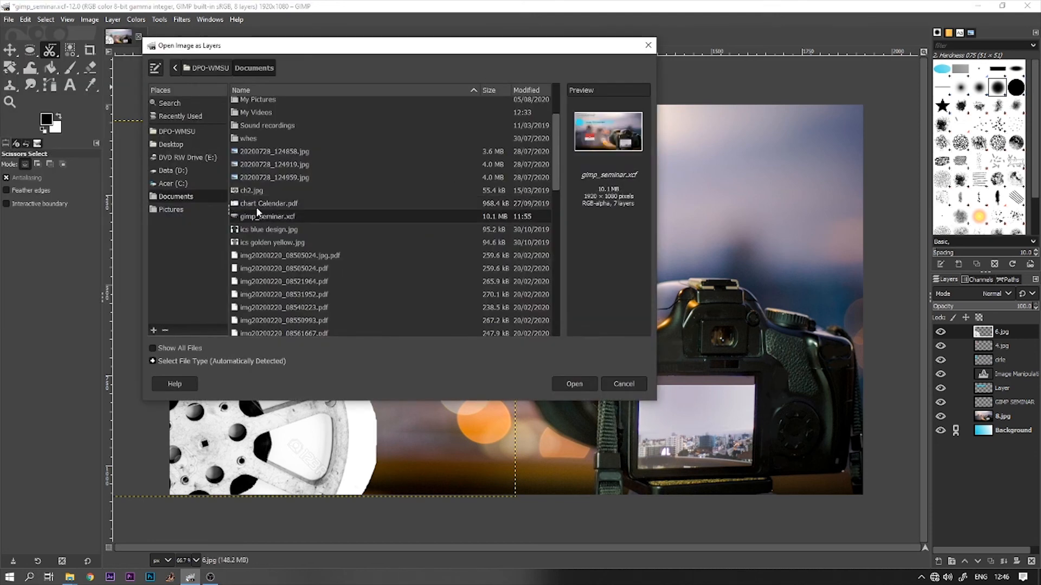
click(255, 152)
click(171, 144)
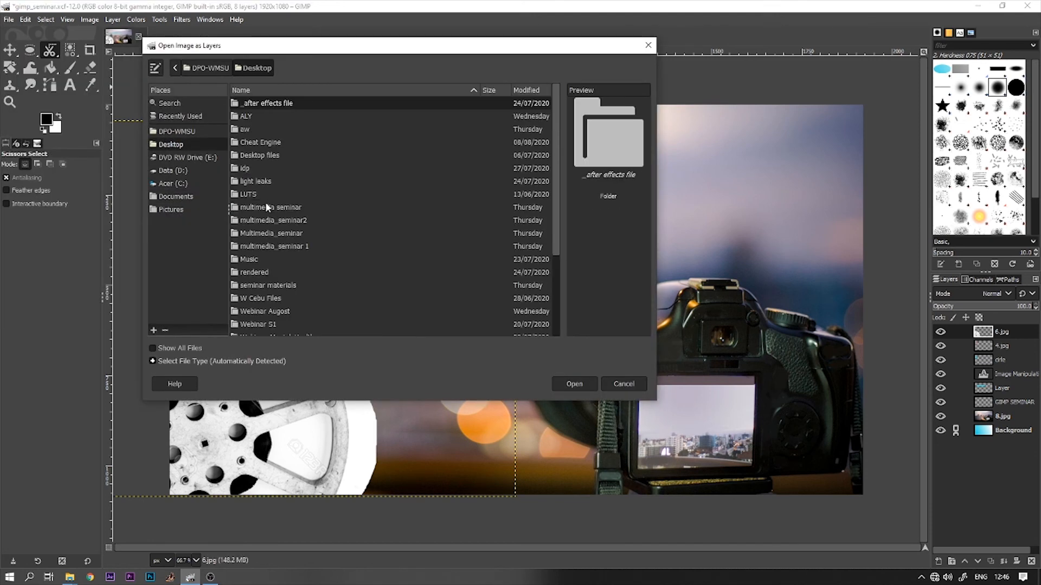
double_click(265, 203)
click(248, 156)
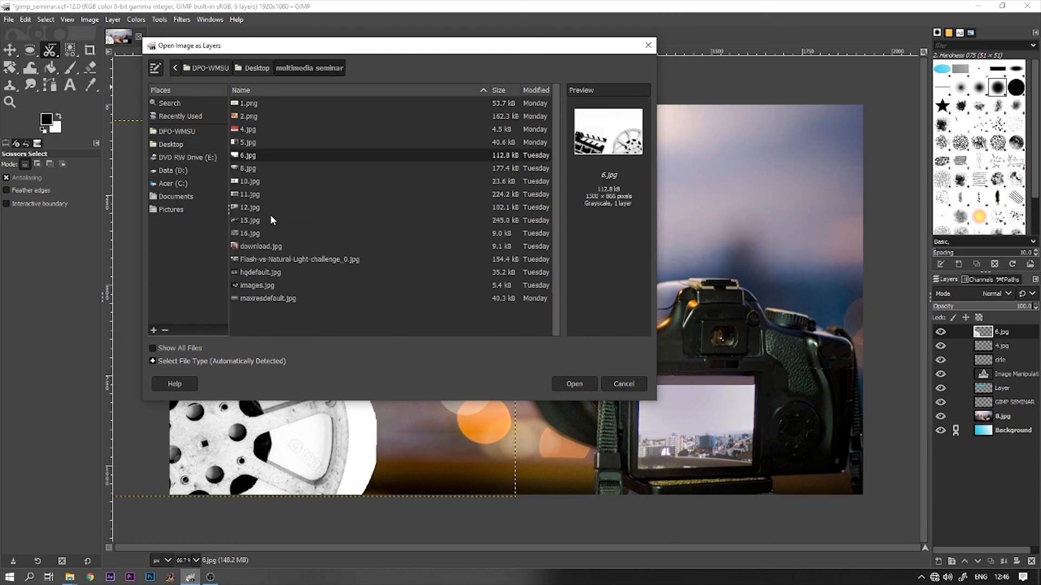
click(574, 384)
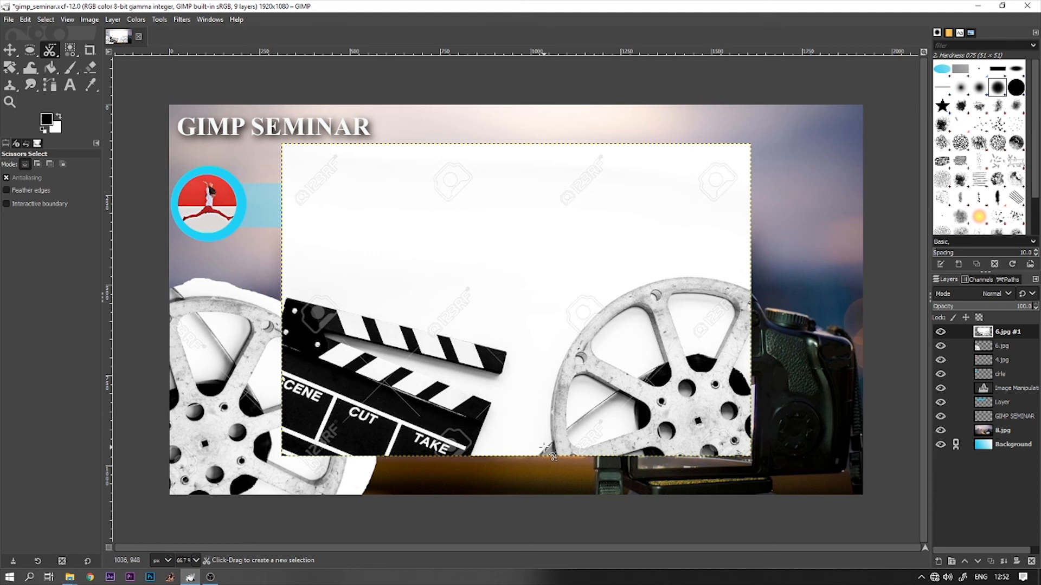
Step: Add an alpha channel to the newly imported 6.jpg #1 layer
click(113, 20)
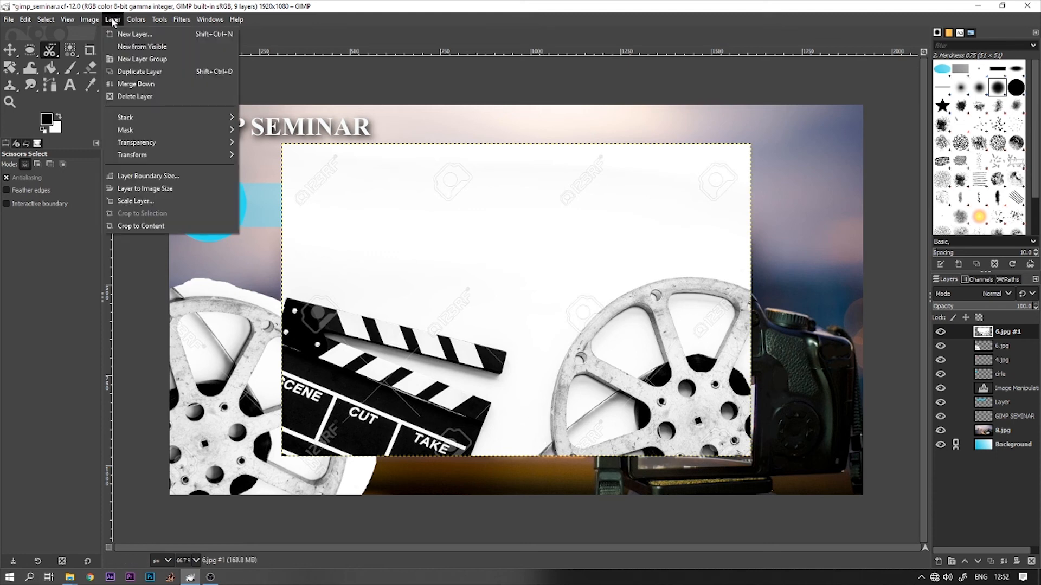
mouse_move(198, 145)
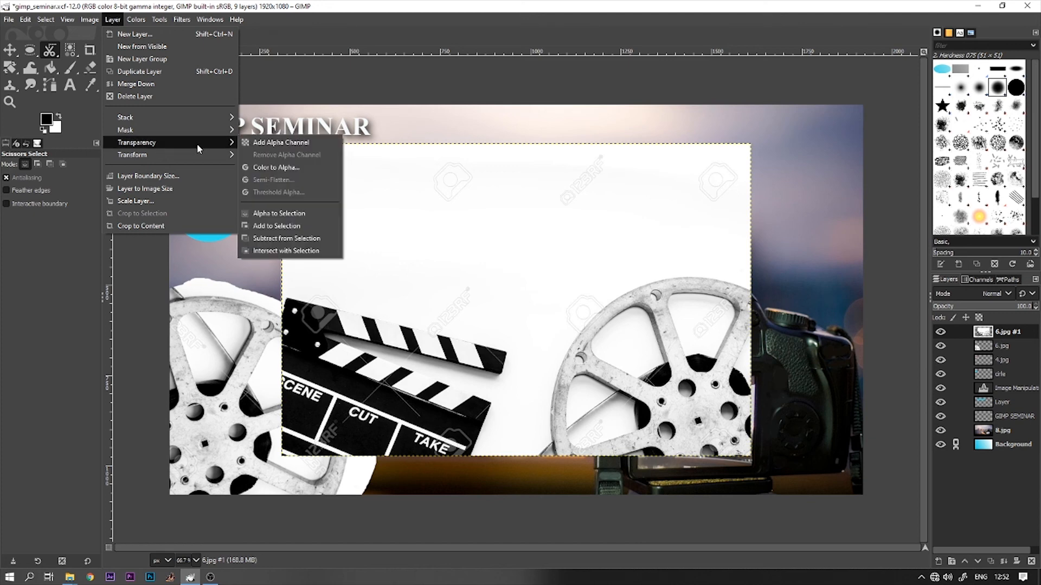
click(283, 144)
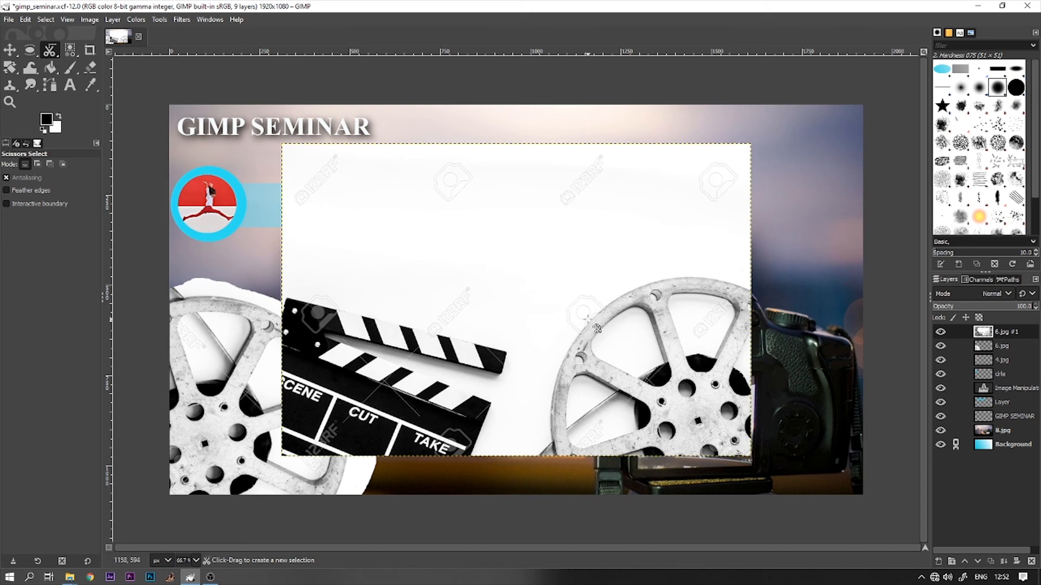
Step: Trace the film reel in the 6.jpg #1 layer with Scissors Select, close the outline and convert it to a selection
click(590, 318)
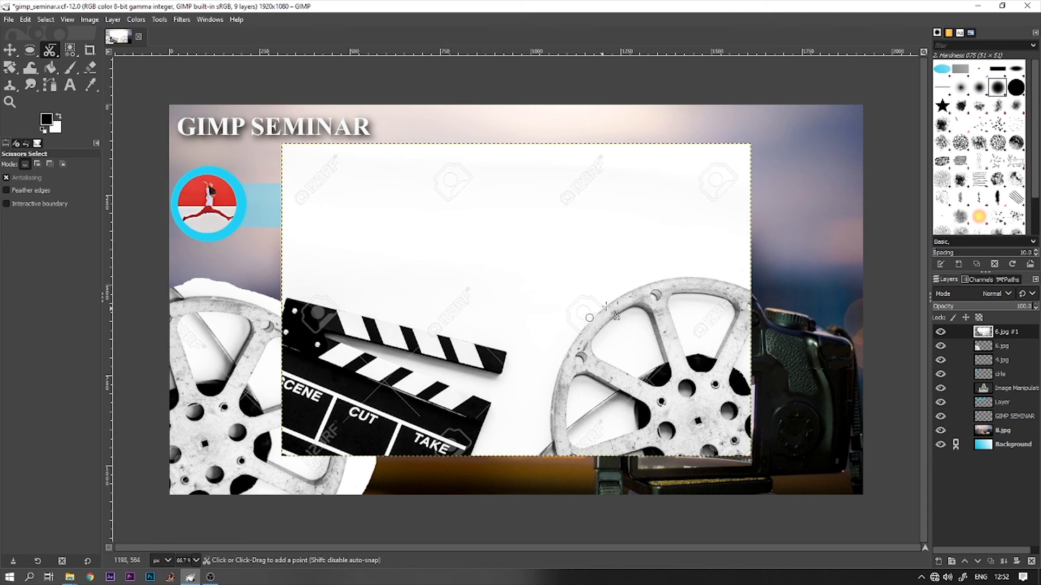
click(638, 287)
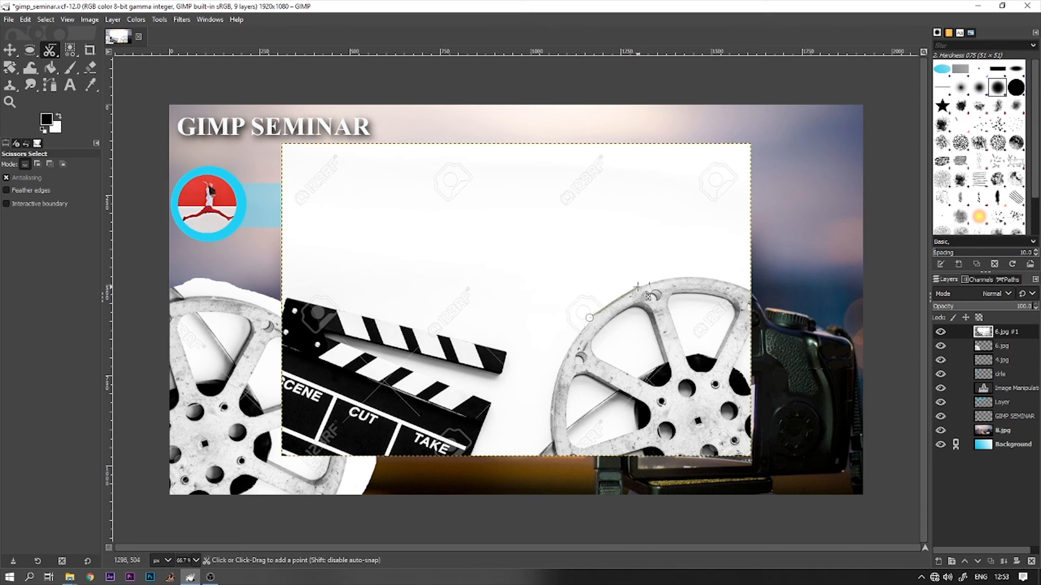
click(681, 278)
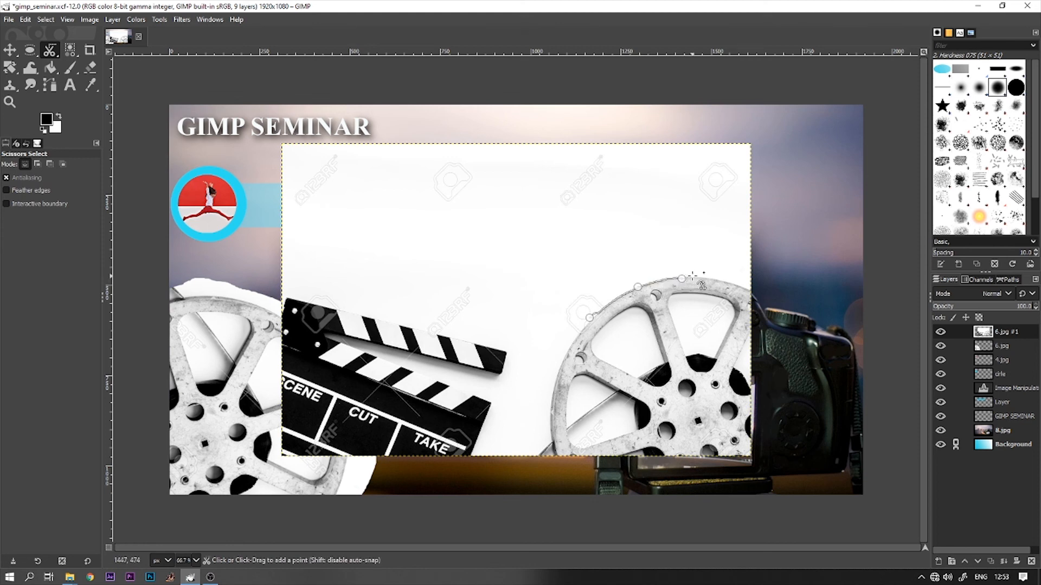
click(729, 283)
click(750, 292)
click(758, 397)
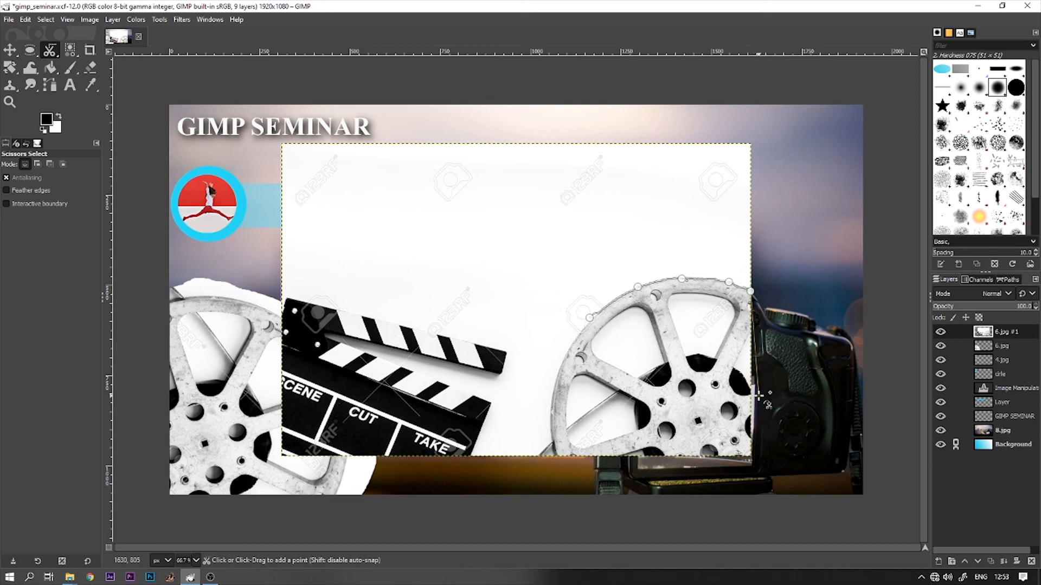
click(757, 467)
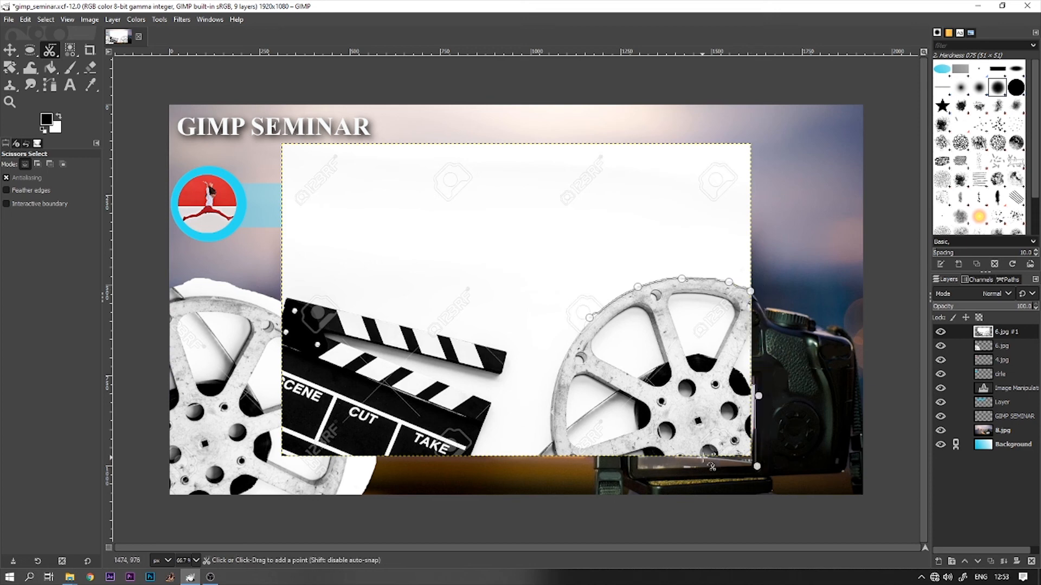
click(702, 458)
click(632, 458)
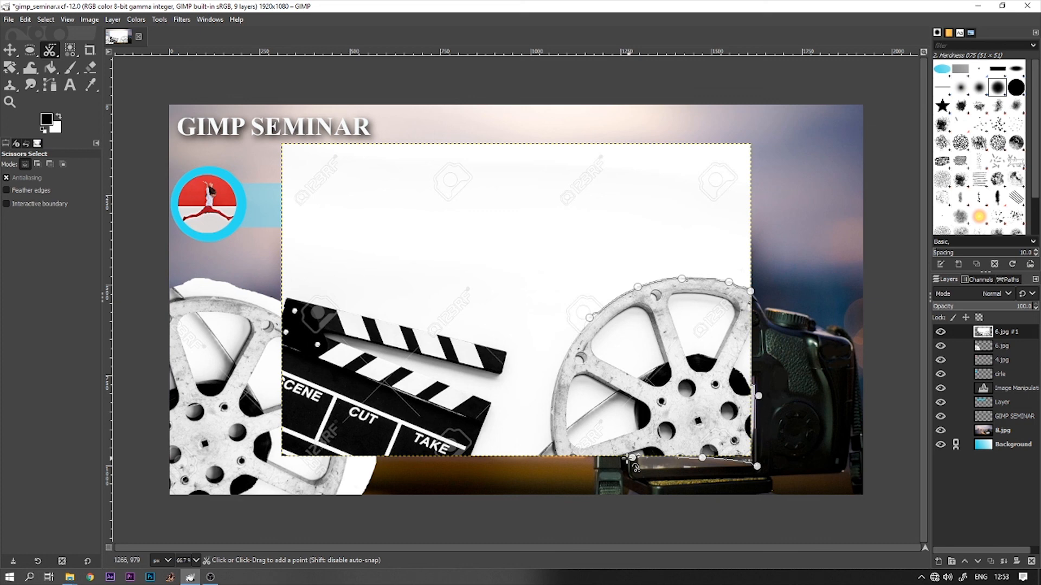
click(578, 460)
click(546, 458)
click(552, 442)
click(551, 400)
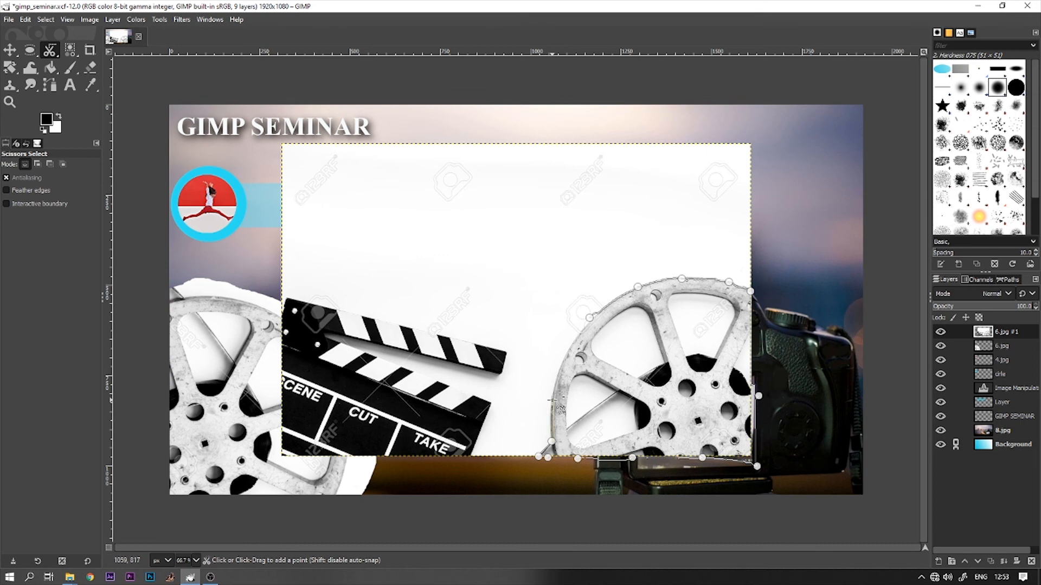
click(559, 366)
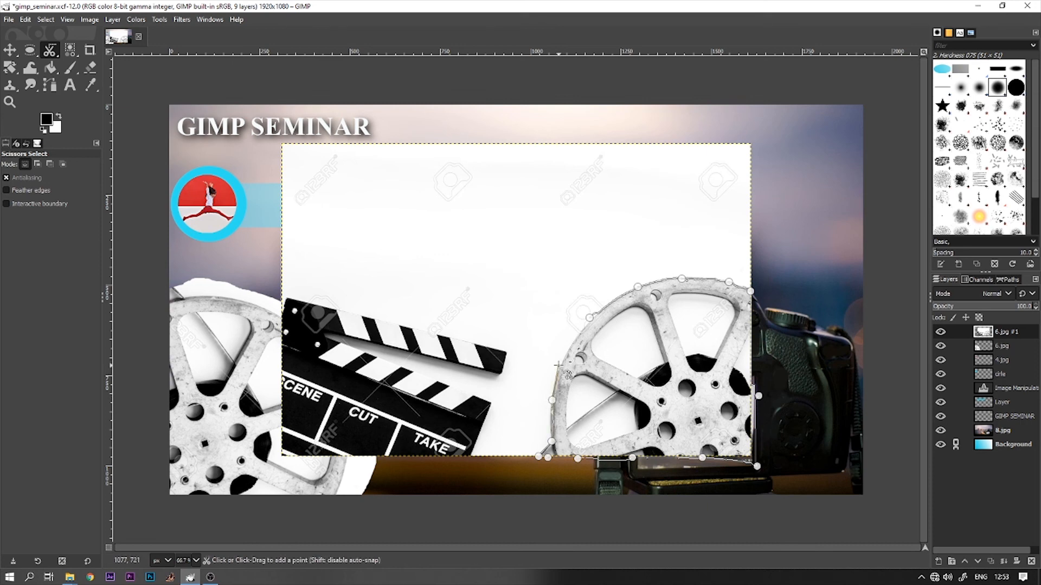
click(572, 339)
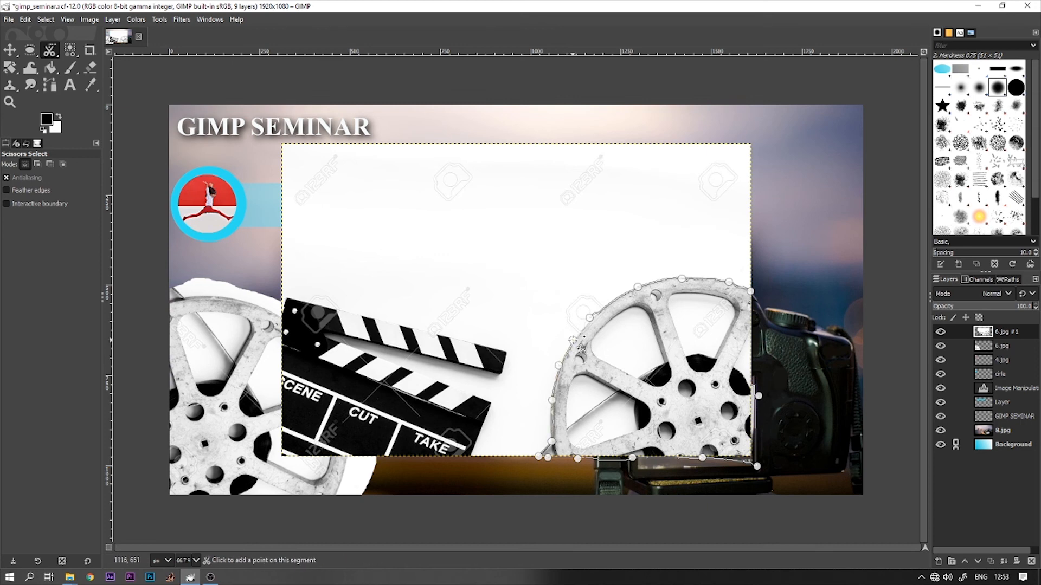
click(589, 317)
click(684, 398)
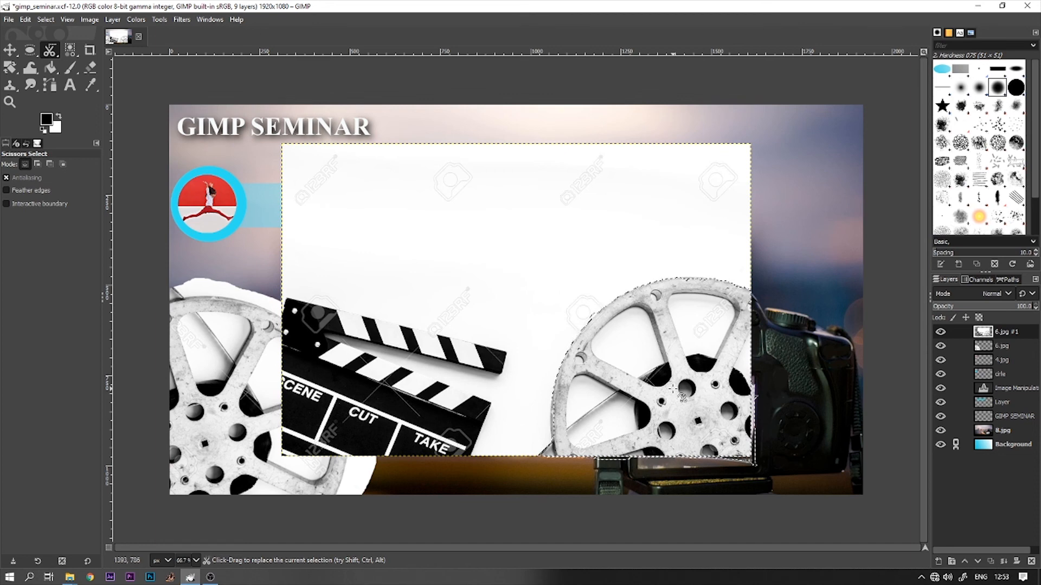
Step: Try deleting the film reel inside the scissors selection and undo the deletion
key(Delete)
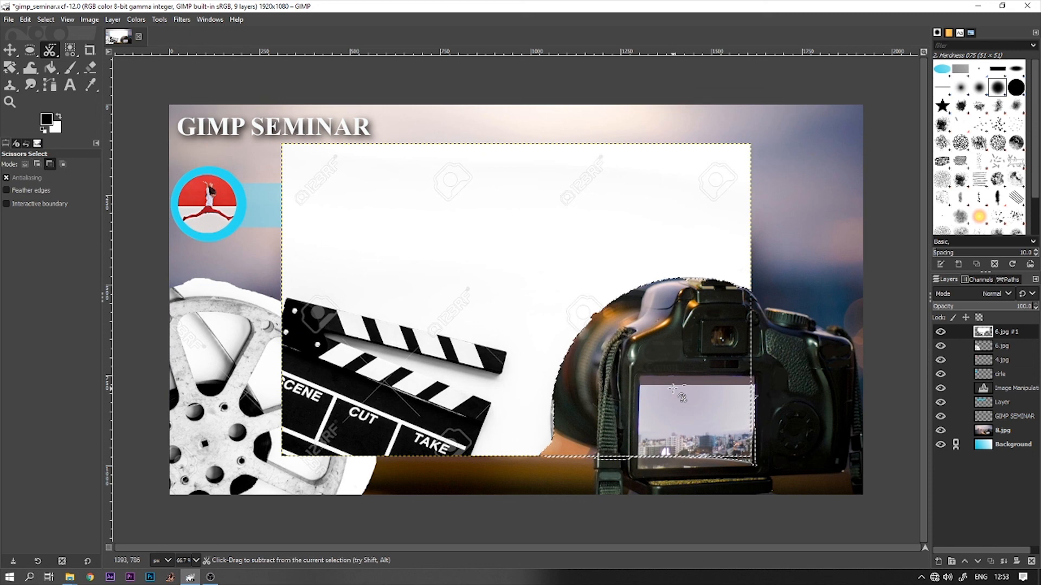
key(ctrl+z)
Step: Invert the scissors selection, delete the 6.jpg #1 content outside the film reel and clear the selection
right_click(668, 372)
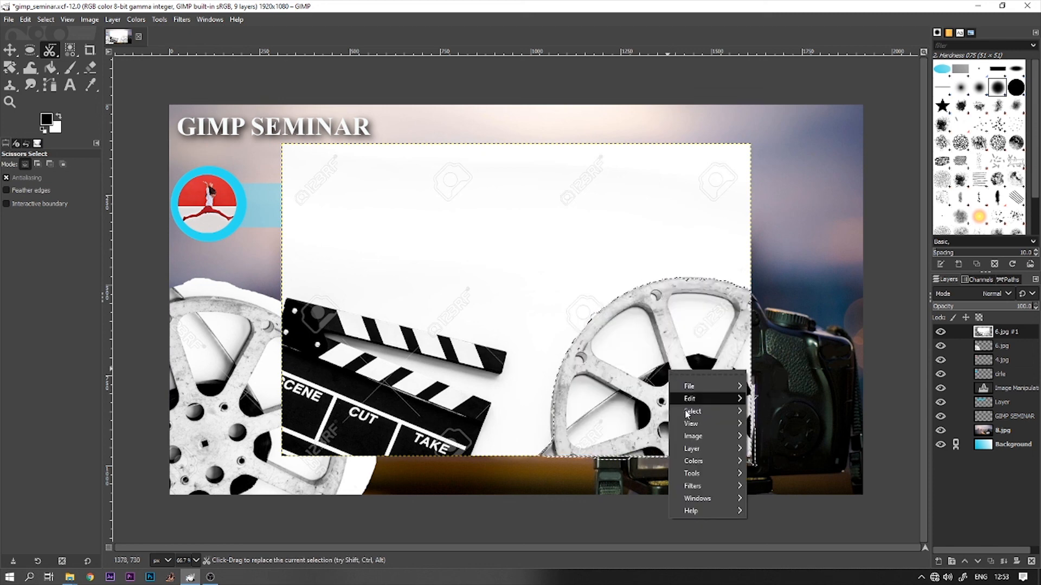
mouse_move(724, 428)
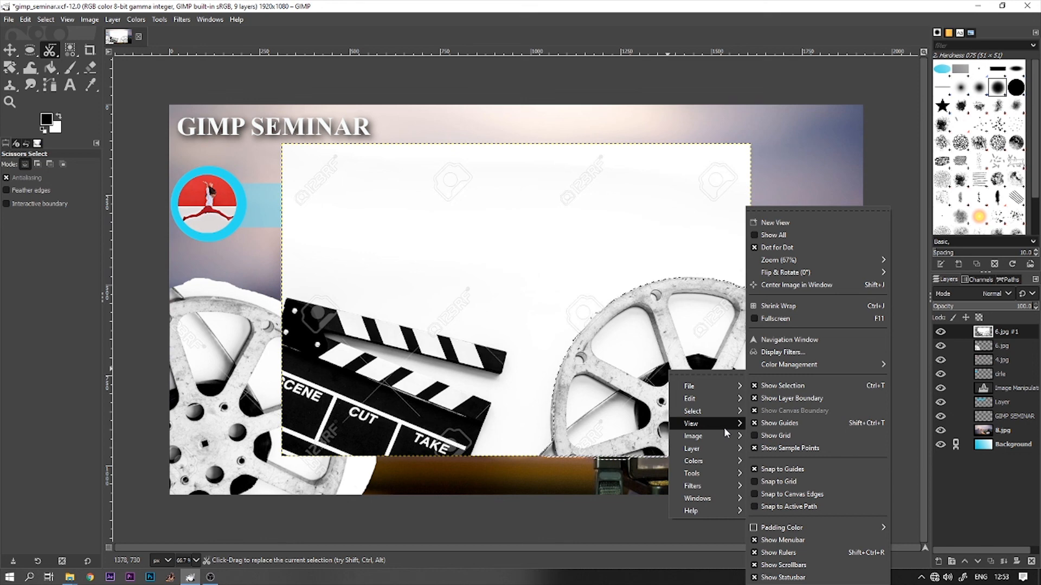
mouse_move(718, 410)
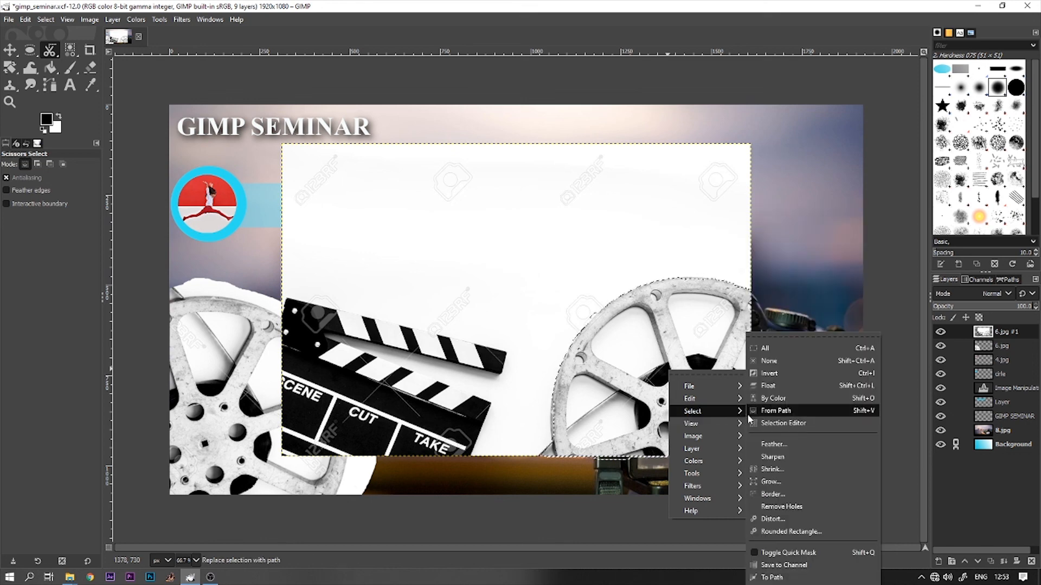
click(784, 372)
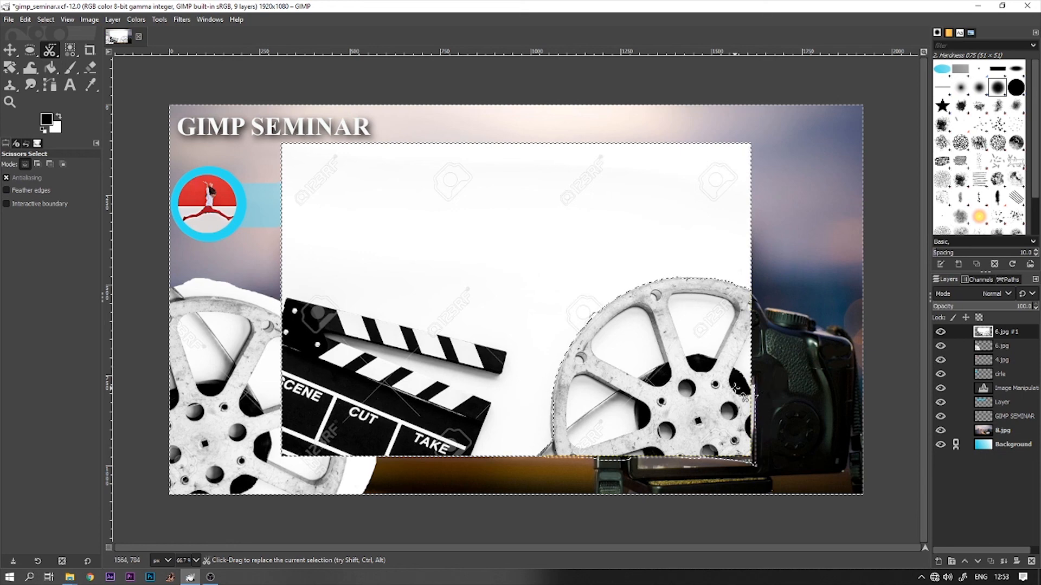
key(Delete)
key(ctrl+shift+a)
key(m)
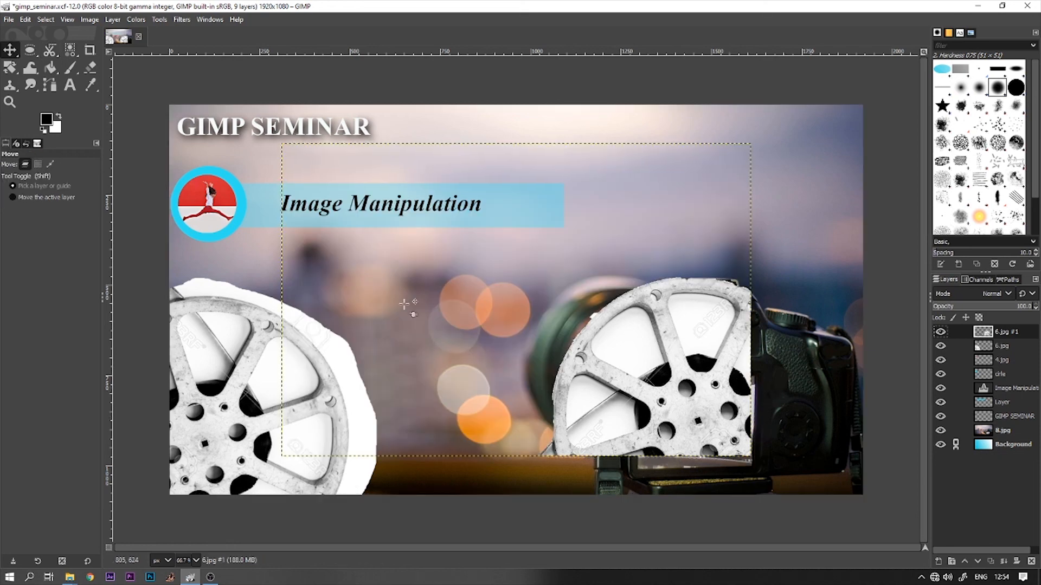
Step: Rotate the 6.jpg #1 film reel cutout by -90.23° and move it into the upper-right corner of the canvas
click(10, 68)
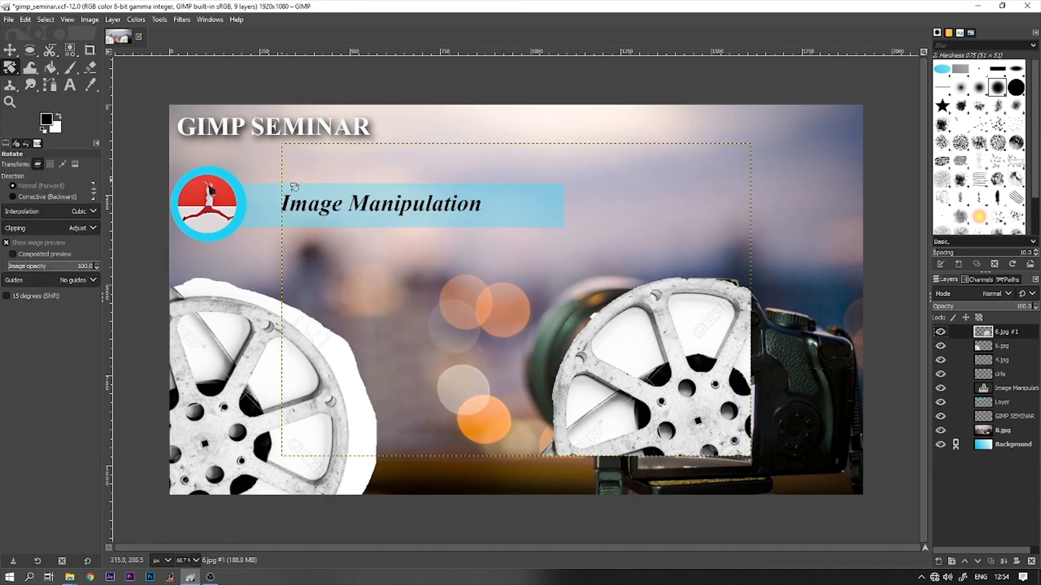
drag(325, 290, 522, 473)
drag(574, 472, 505, 505)
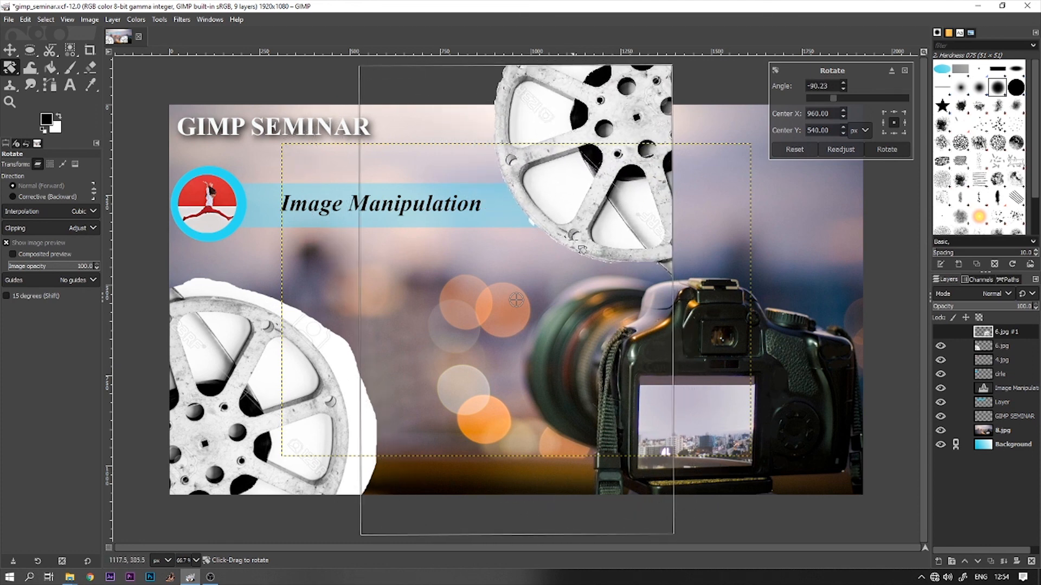
key(m)
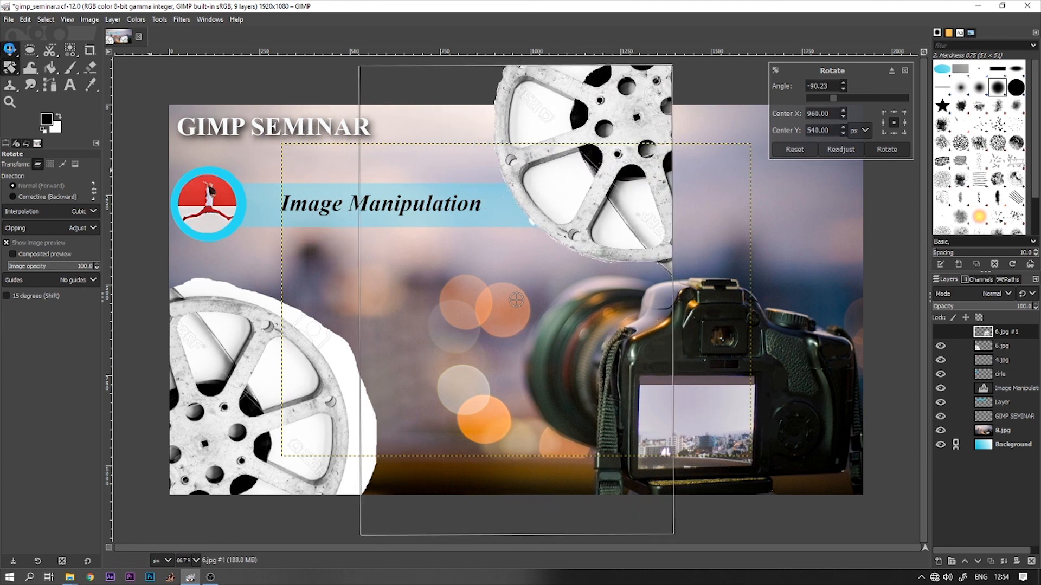
drag(590, 160, 786, 192)
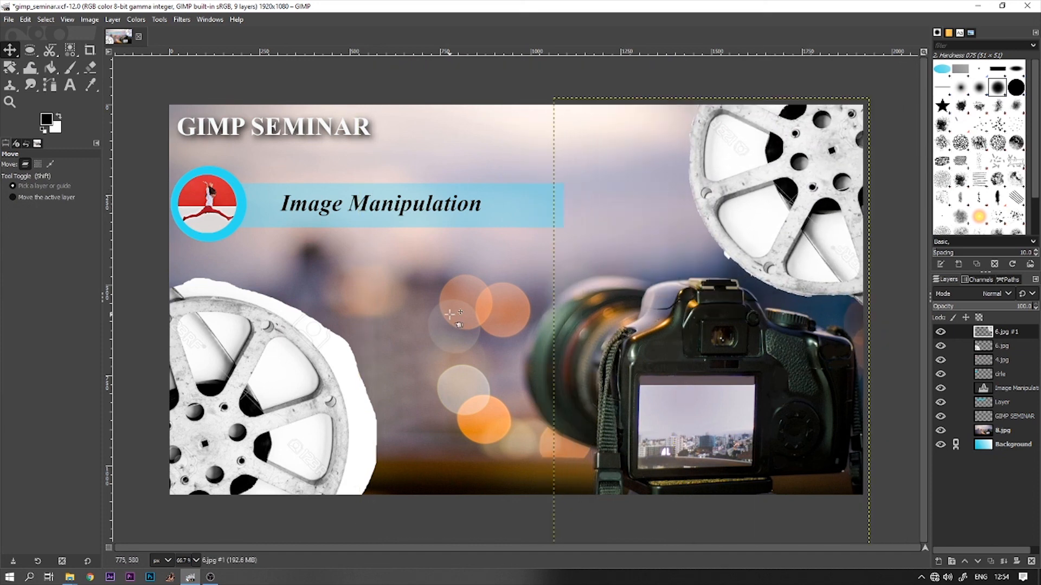
Step: Erase the outer white margin along the right side of the lower-left film reel in the 6.jpg layer with the 143 px Eraser
click(450, 314)
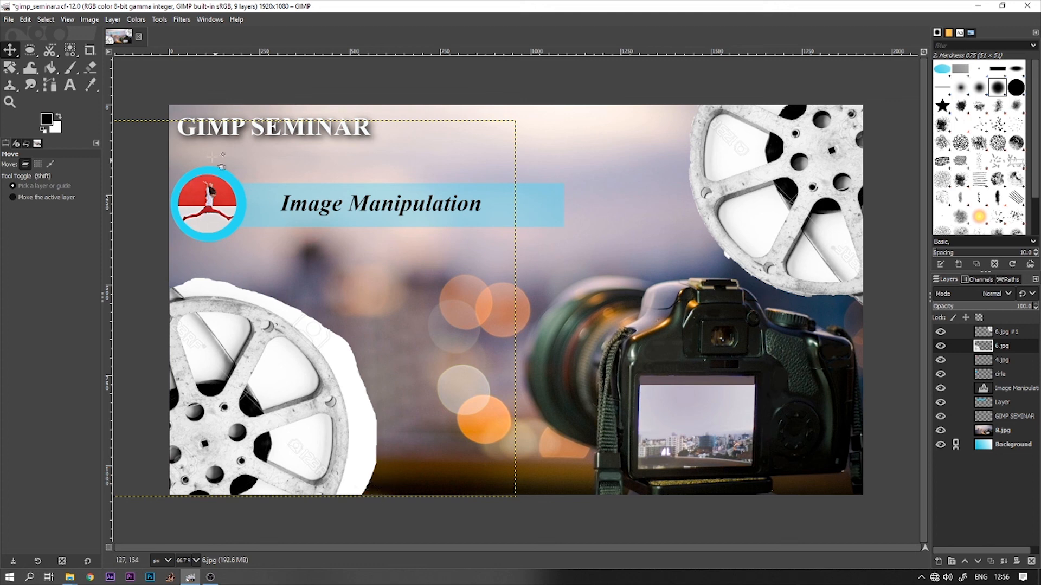
click(91, 67)
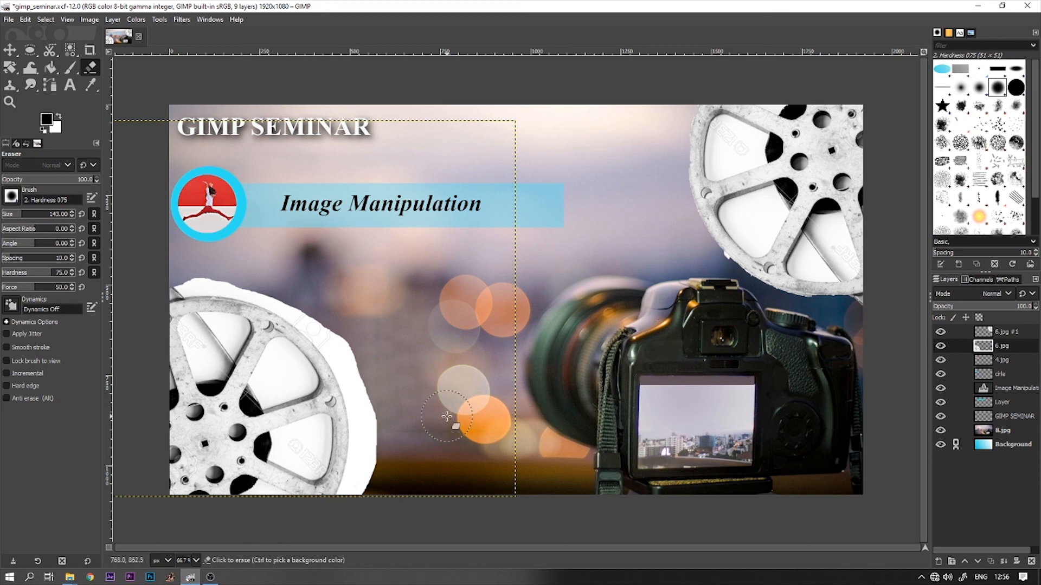
mouse_move(372, 499)
mouse_down()
mouse_move(387, 415)
mouse_move(371, 501)
mouse_move(385, 412)
mouse_move(371, 337)
mouse_move(373, 401)
mouse_move(380, 417)
mouse_move(364, 340)
mouse_up()
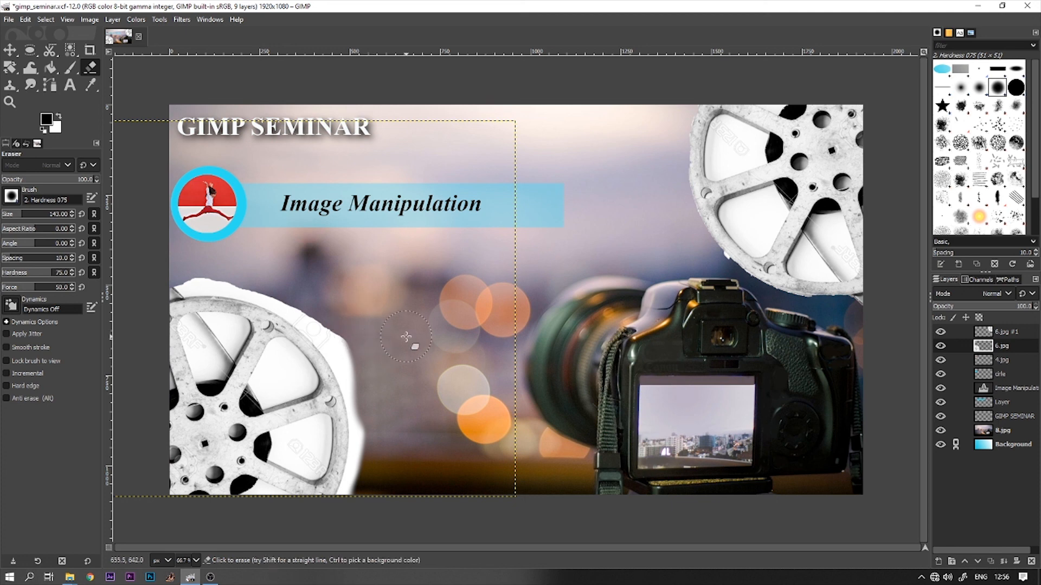
Step: Reduce the eraser size to 68 and erase the remaining white fringe around the lower-left film reel's rim
key(bracketright)
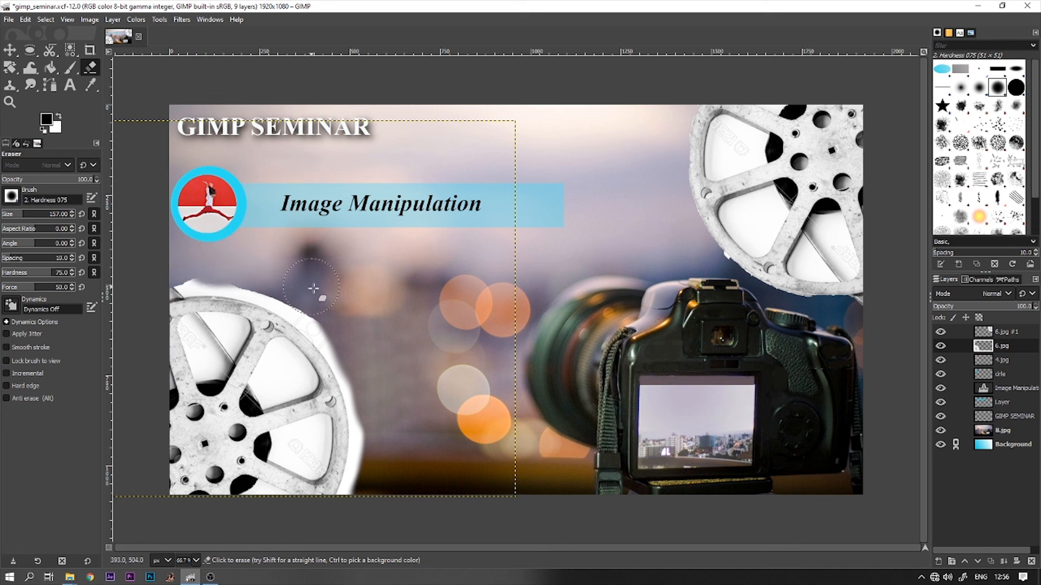
key(bracketleft)
key(bracketleft)
key(bracketleft)
key(bracketleft)
key(bracketleft)
key(bracketleft)
key(bracketleft)
key(bracketleft)
key(bracketleft)
key(bracketleft)
key(bracketleft)
key(bracketleft)
key(bracketleft)
key(bracketleft)
key(bracketleft)
key(bracketleft)
key(bracketleft)
key(bracketleft)
key(bracketleft)
key(bracketleft)
key(bracketleft)
key(bracketleft)
key(bracketleft)
key(bracketleft)
key(bracketleft)
key(bracketleft)
key(bracketleft)
key(bracketleft)
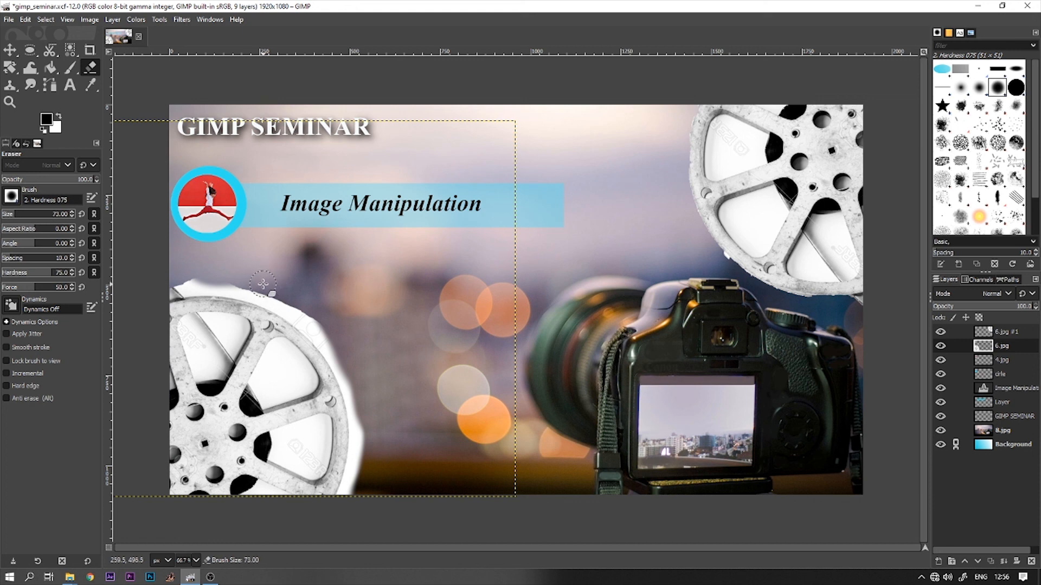
key(bracketleft)
key(bracketleft)
key(bracketleft)
key(bracketleft)
key(bracketleft)
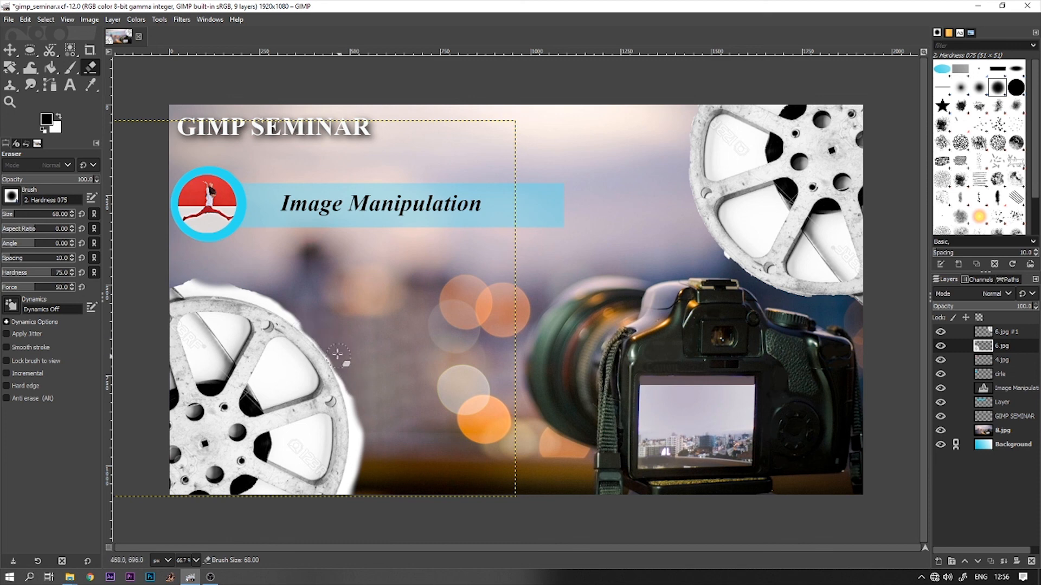
mouse_move(338, 354)
mouse_down()
mouse_move(363, 430)
mouse_move(363, 416)
mouse_move(347, 506)
mouse_move(361, 412)
mouse_move(359, 465)
mouse_move(342, 366)
mouse_move(296, 307)
mouse_move(321, 315)
mouse_move(316, 323)
mouse_move(228, 285)
mouse_move(183, 285)
mouse_move(257, 294)
mouse_move(302, 316)
mouse_up()
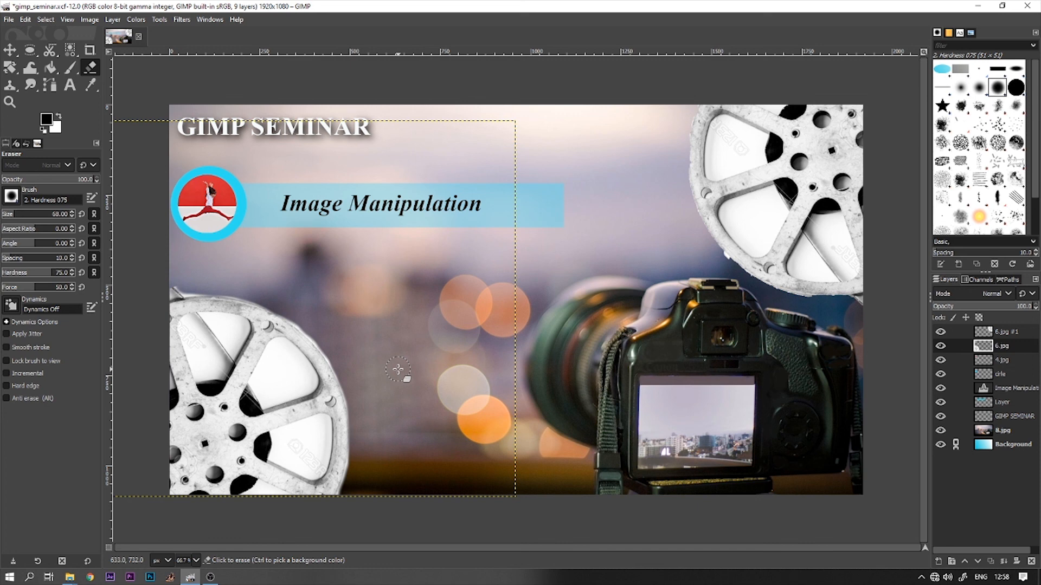
Step: Smudge the lower-left film reel's rim outward all around its curved edge
click(32, 89)
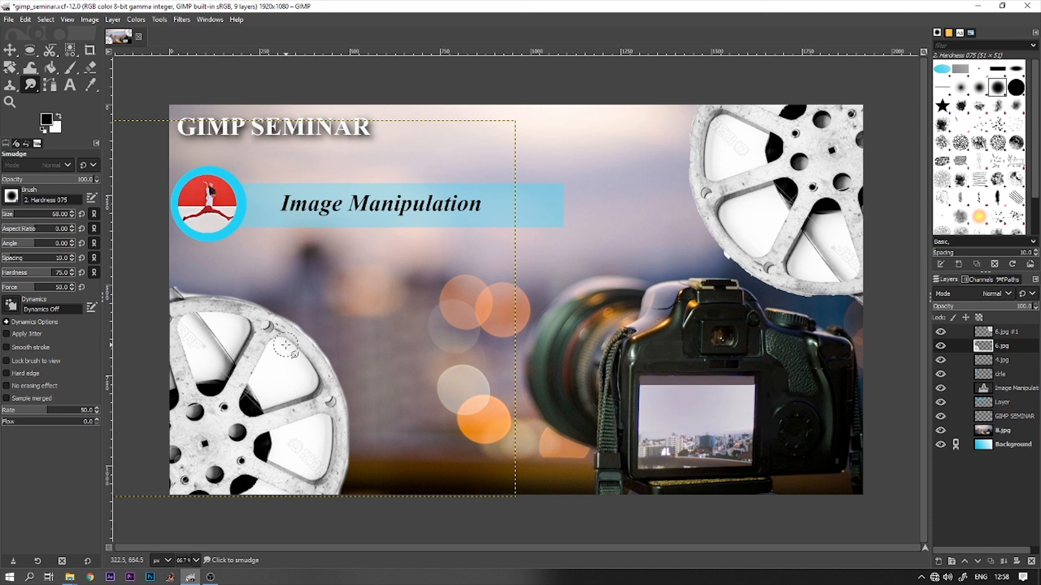
mouse_move(284, 337)
mouse_down()
mouse_move(312, 335)
mouse_move(322, 343)
mouse_move(299, 347)
mouse_move(338, 354)
mouse_move(302, 352)
mouse_move(345, 372)
mouse_move(310, 361)
mouse_move(353, 394)
mouse_move(318, 376)
mouse_move(354, 415)
mouse_move(327, 405)
mouse_move(359, 442)
mouse_move(327, 423)
mouse_move(354, 481)
mouse_move(330, 451)
mouse_move(347, 485)
mouse_move(323, 482)
mouse_up()
mouse_move(272, 322)
mouse_down()
mouse_move(309, 329)
mouse_move(260, 315)
mouse_move(308, 314)
mouse_move(228, 298)
mouse_move(280, 296)
mouse_move(220, 299)
mouse_move(267, 289)
mouse_up()
mouse_move(201, 297)
mouse_down()
mouse_move(249, 281)
mouse_move(185, 304)
mouse_move(205, 285)
mouse_move(179, 305)
mouse_move(207, 296)
mouse_up()
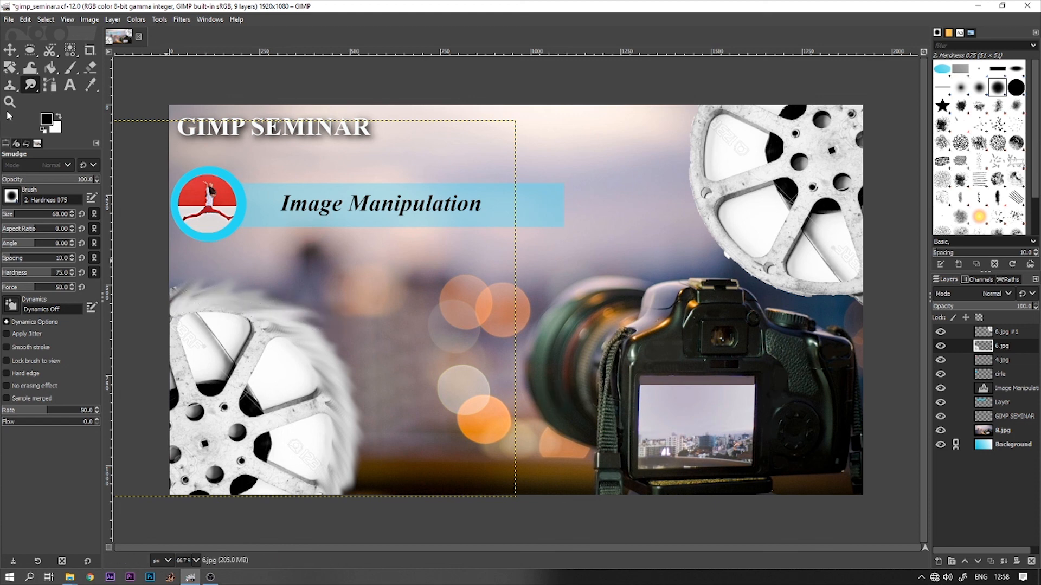
Step: Blur the smudged rim of the lower-left film reel with the Blur / Sharpen tool at brush size 112
mouse_move(28, 75)
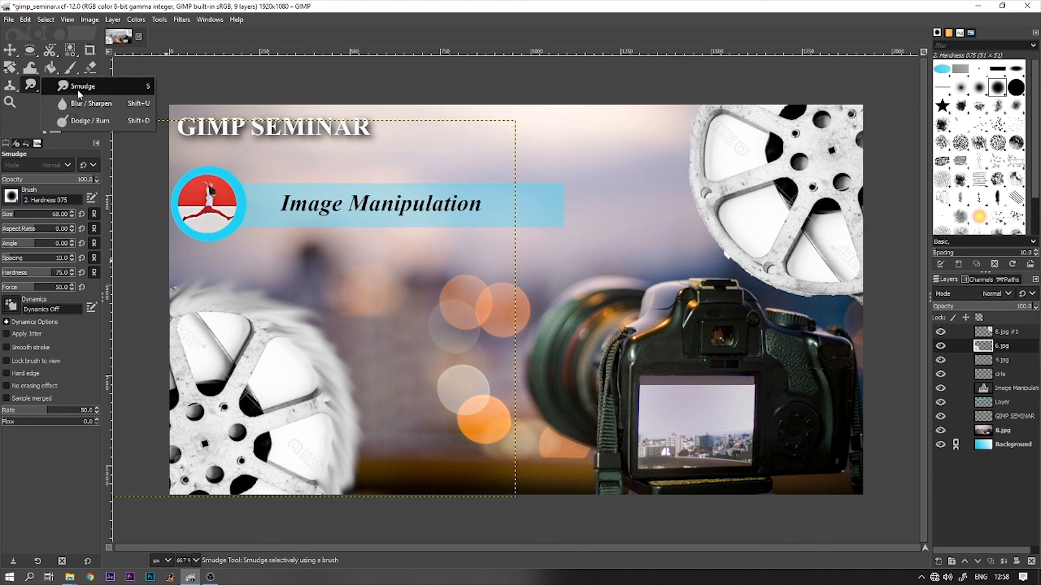
click(107, 112)
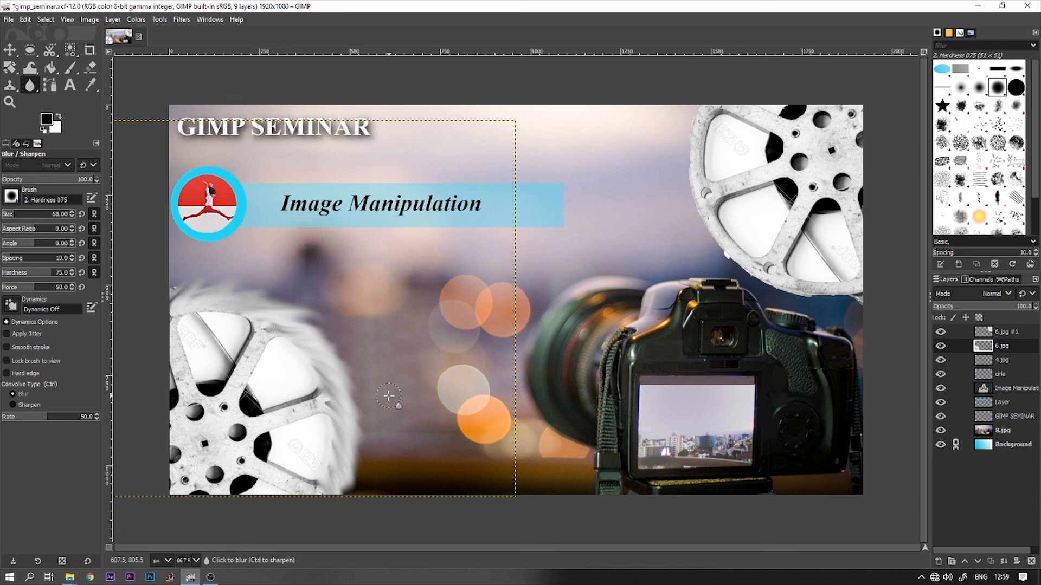
key(bracketright)
key(bracketright)
key(bracketright)
key(bracketright)
key(bracketright)
key(bracketright)
key(bracketright)
key(bracketright)
key(bracketright)
key(bracketright)
key(bracketright)
key(bracketright)
key(bracketright)
key(bracketright)
key(bracketright)
key(bracketright)
key(bracketright)
key(bracketright)
key(bracketright)
key(bracketright)
key(bracketright)
key(bracketright)
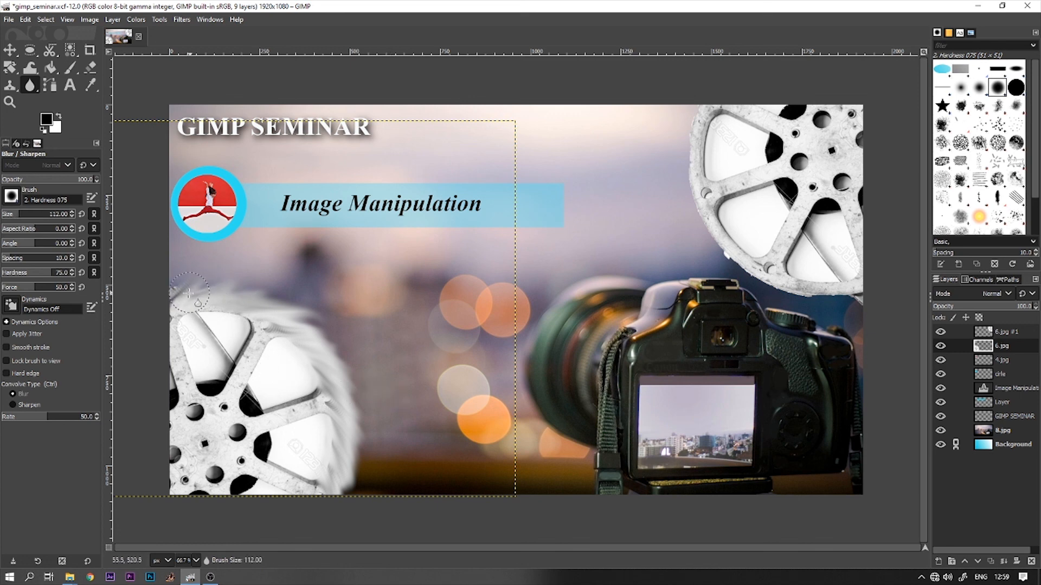
mouse_move(240, 294)
mouse_down()
mouse_move(346, 356)
mouse_move(284, 318)
mouse_move(356, 396)
mouse_move(310, 353)
mouse_move(363, 443)
mouse_move(328, 378)
mouse_move(351, 478)
mouse_move(349, 417)
mouse_move(347, 488)
mouse_up()
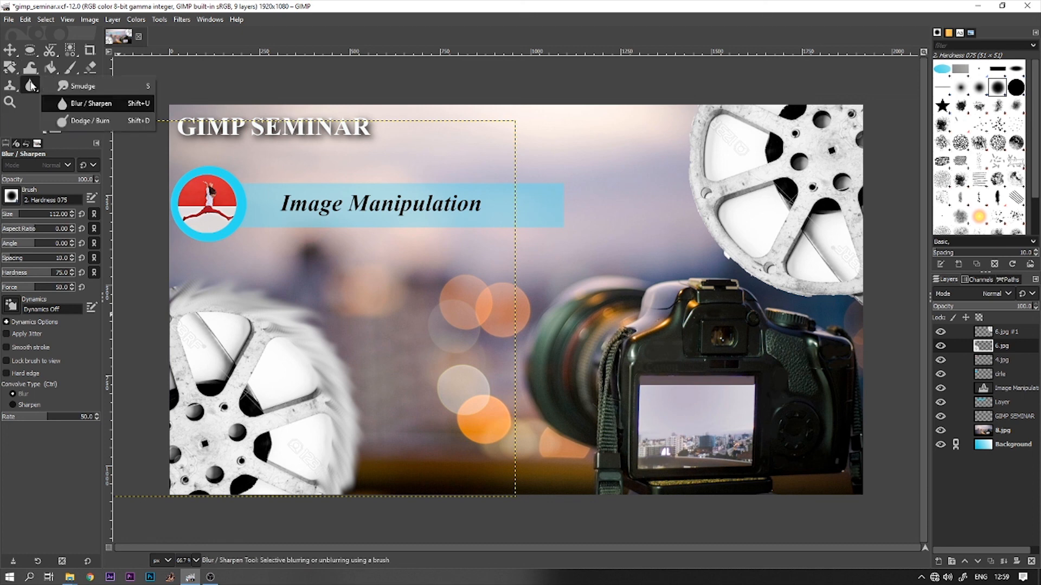
Step: Lighten the midtones along the lower-left film reel's smudged rim with the Dodge / Burn tool set to Dodge
click(30, 85)
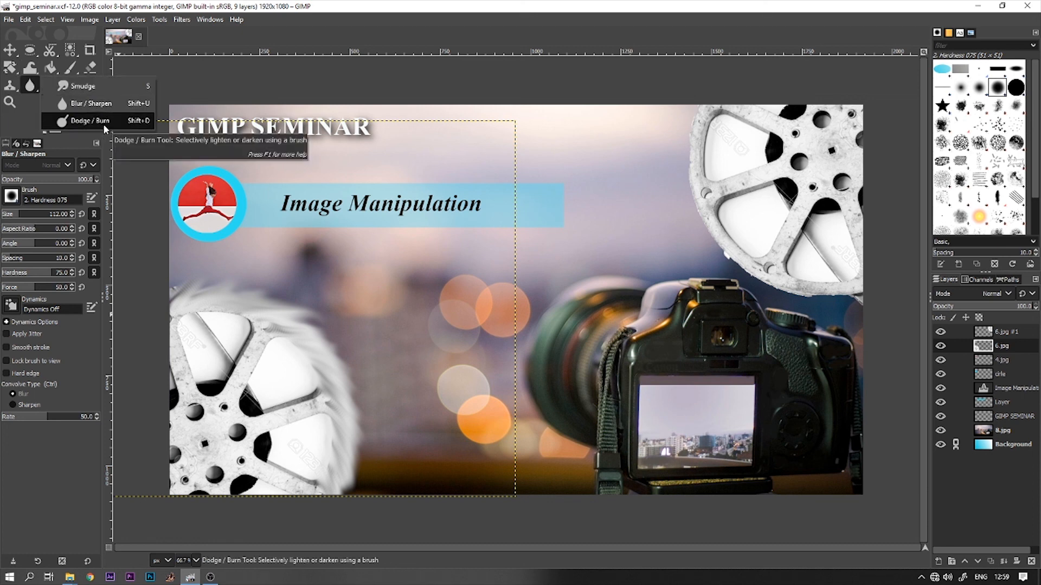
click(84, 121)
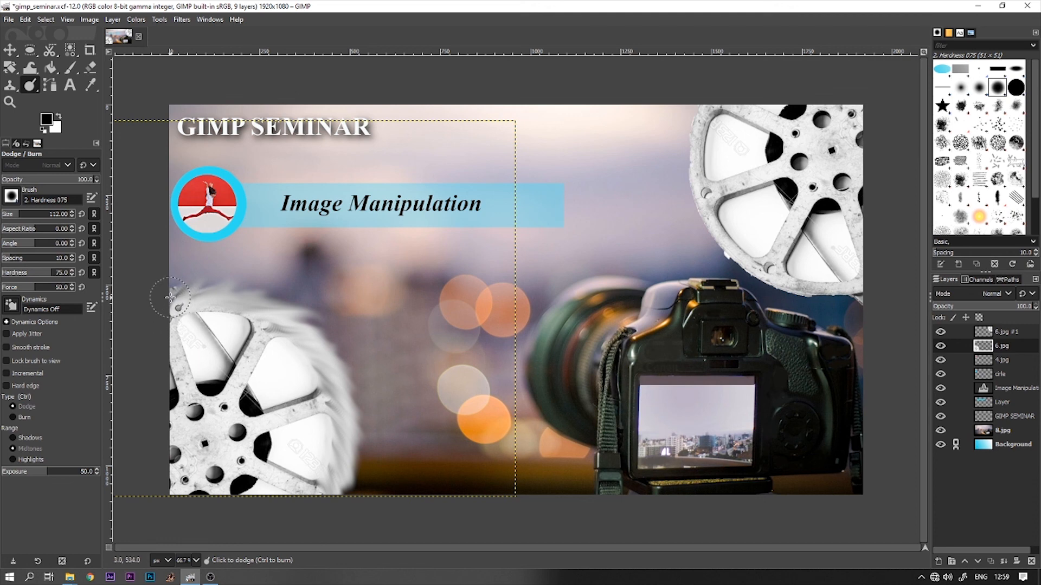
mouse_move(162, 299)
mouse_down()
mouse_move(254, 306)
mouse_move(182, 307)
mouse_move(285, 320)
mouse_move(227, 302)
mouse_move(316, 335)
mouse_move(238, 310)
mouse_move(304, 339)
mouse_move(348, 383)
mouse_move(291, 338)
mouse_move(348, 443)
mouse_move(341, 374)
mouse_move(351, 477)
mouse_move(352, 416)
mouse_move(332, 524)
mouse_move(347, 428)
mouse_move(347, 484)
mouse_move(344, 373)
mouse_up()
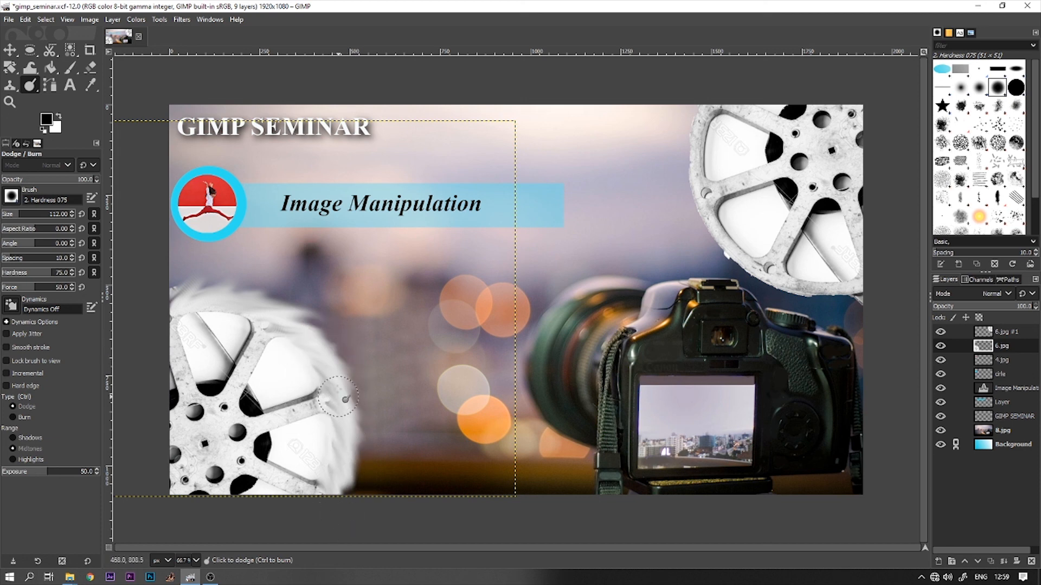
mouse_move(248, 317)
mouse_down()
mouse_move(310, 333)
mouse_move(251, 304)
mouse_move(148, 297)
mouse_move(278, 312)
mouse_move(270, 325)
mouse_move(298, 371)
mouse_move(351, 428)
mouse_move(358, 533)
mouse_move(350, 360)
mouse_up()
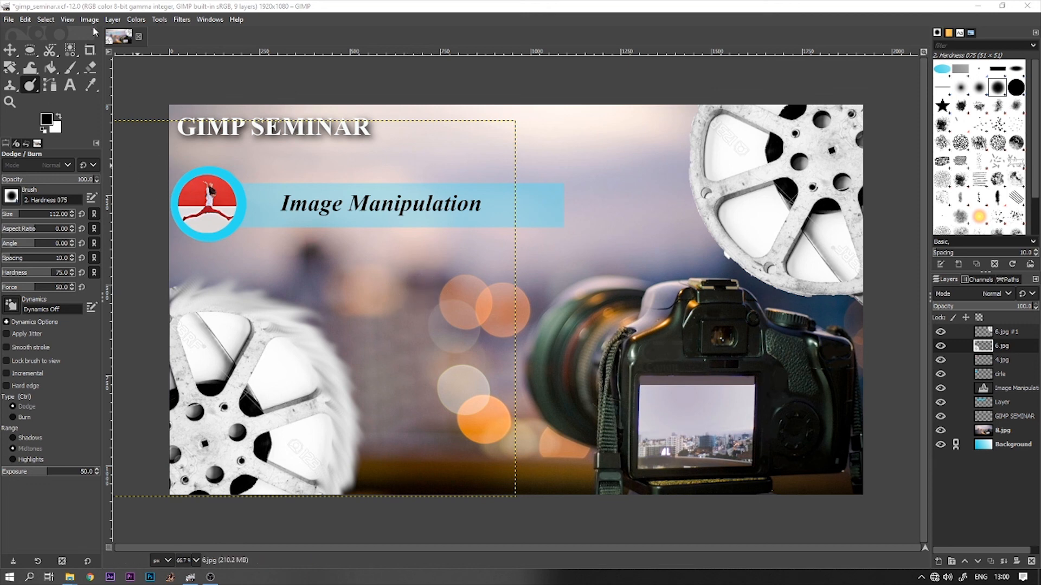
Step: Crop the whole image to 1874 × 1006 px from position 6, 27, trimming all four edges
click(95, 53)
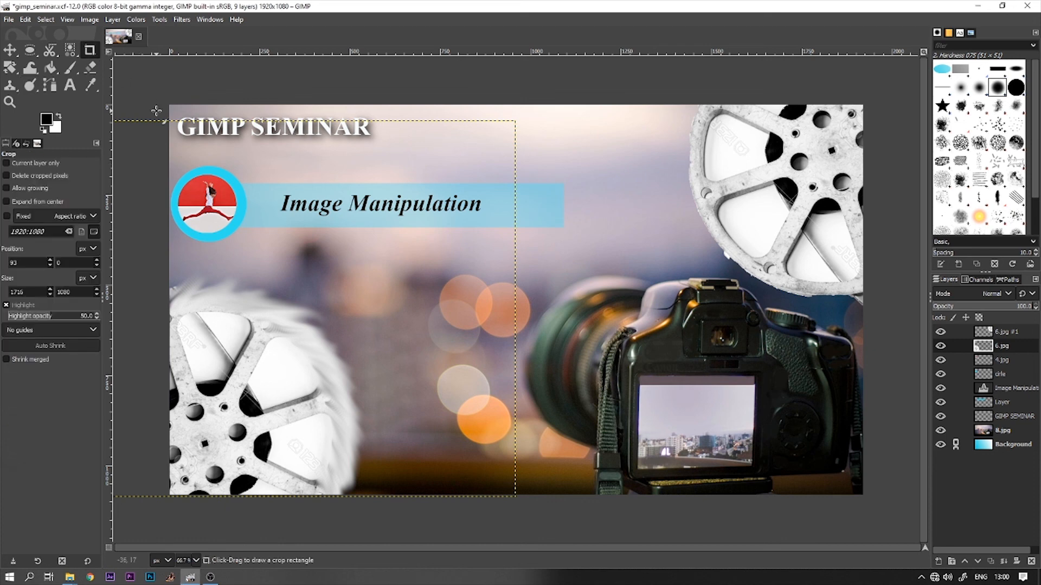
drag(170, 105, 876, 505)
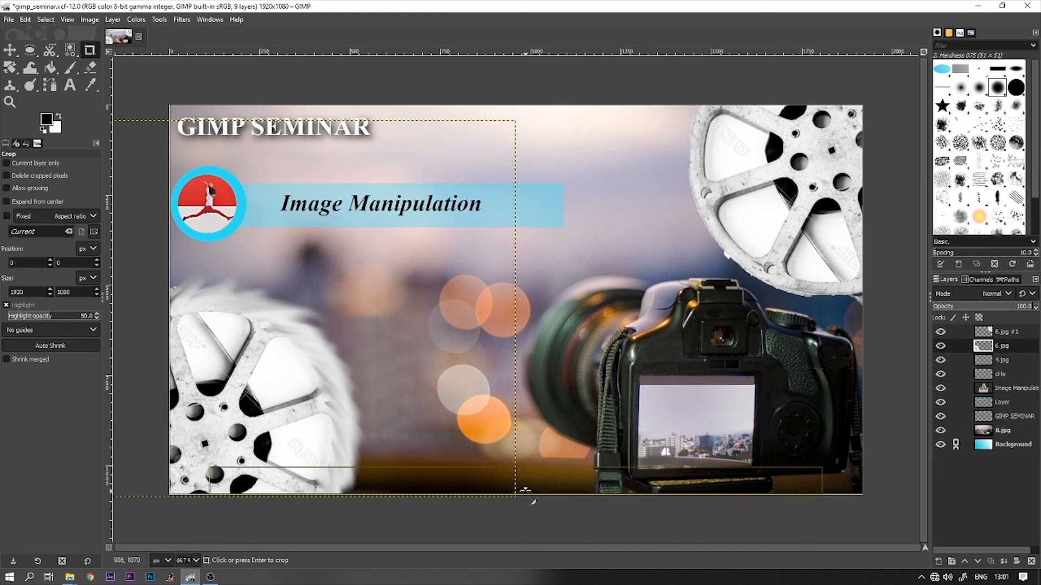
drag(530, 494, 531, 477)
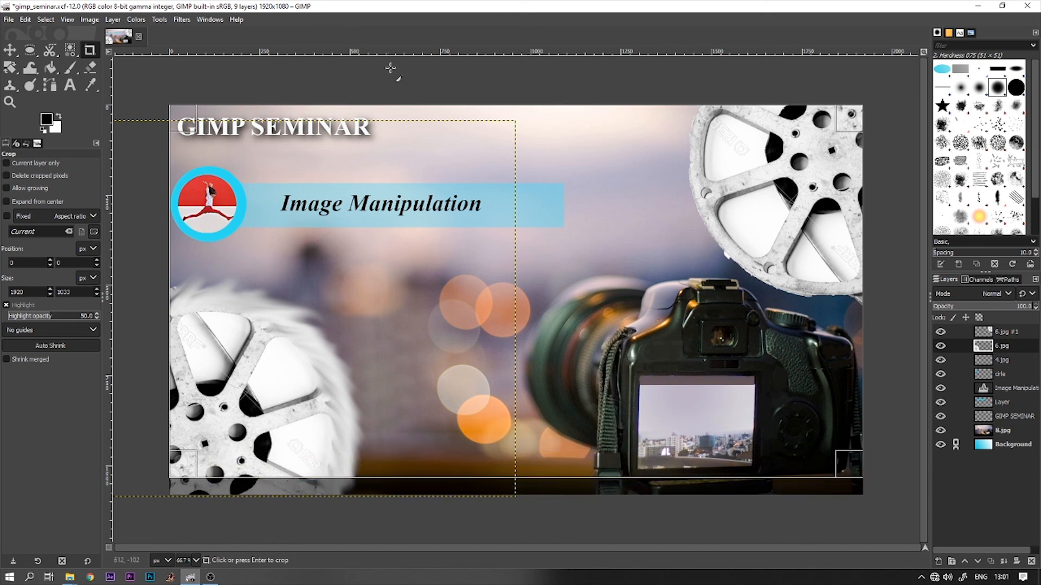
drag(527, 111, 530, 121)
drag(851, 307, 838, 307)
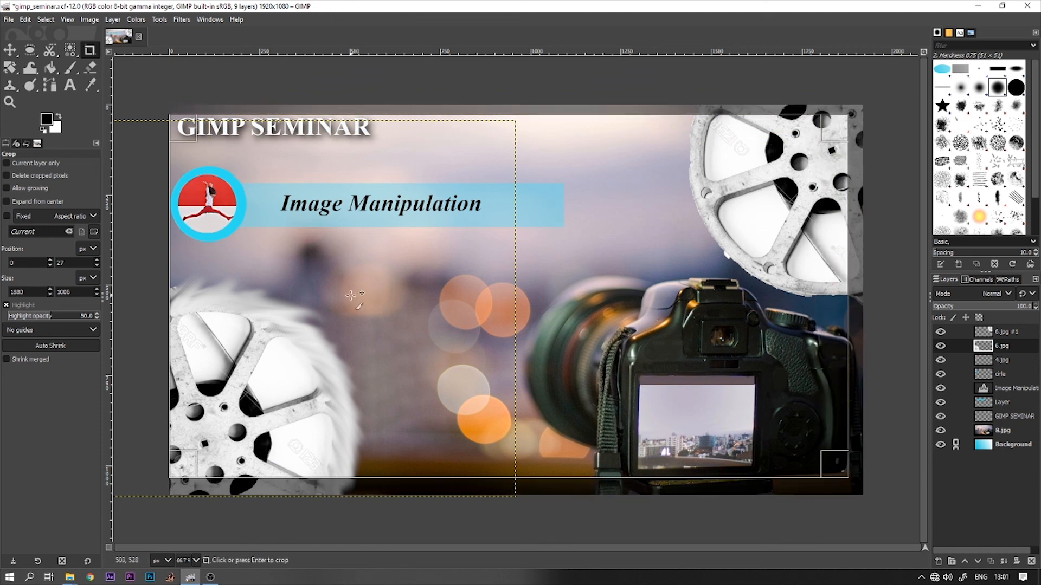
drag(175, 410, 183, 413)
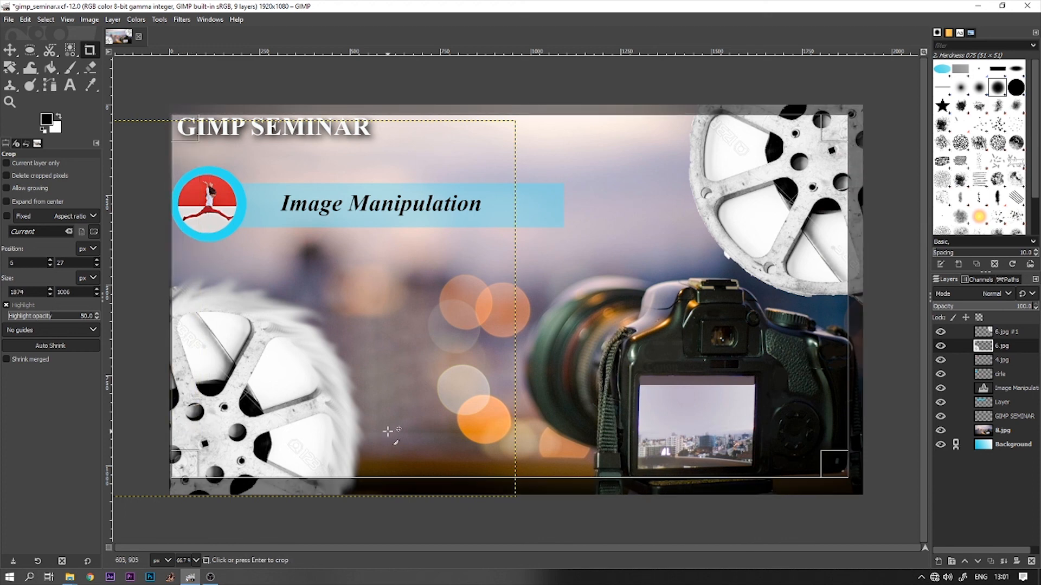
click(416, 407)
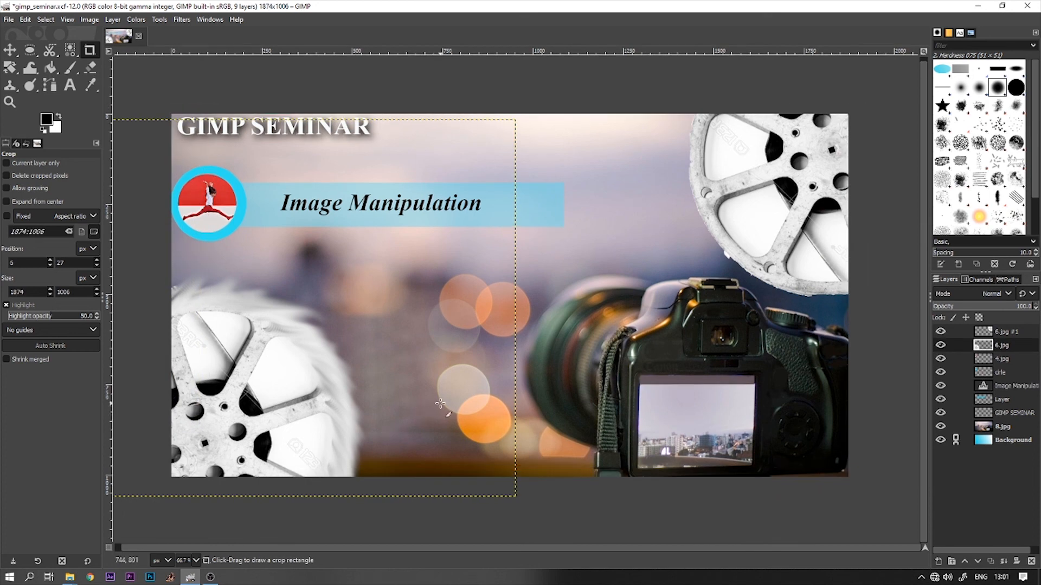